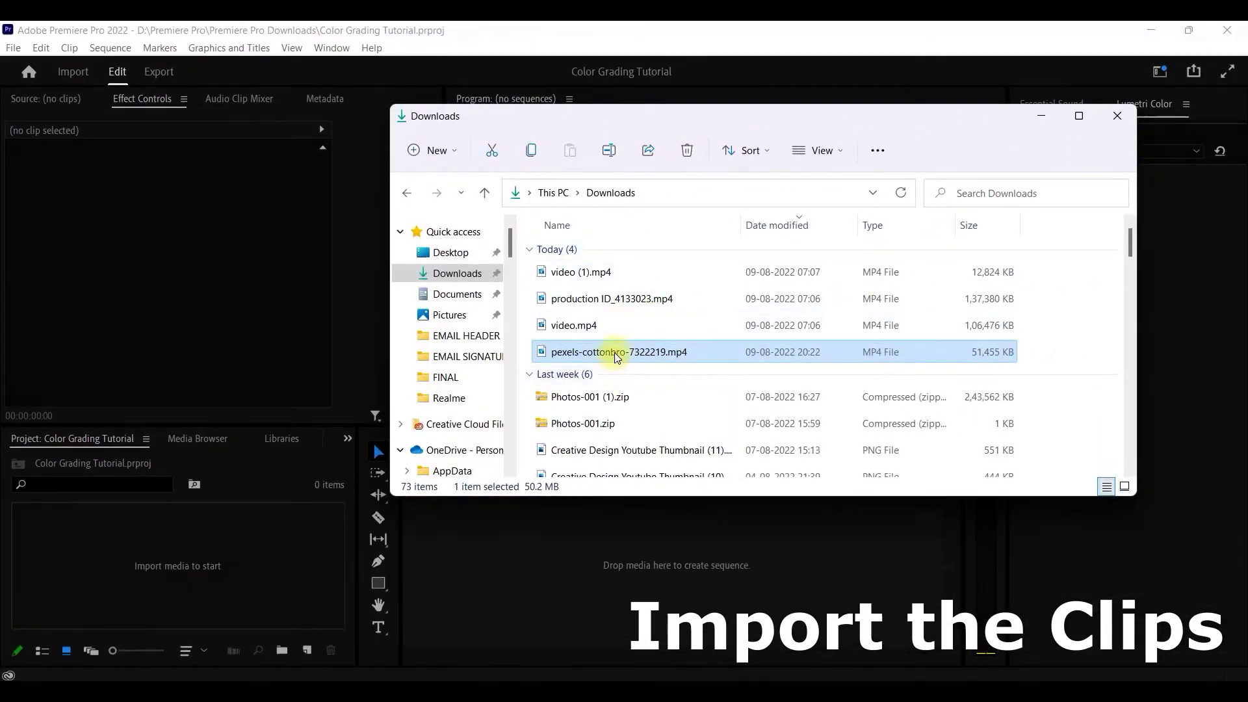
- Import pexels-cottonbro-7322219.mp4 into the Color Grading Tutorial project
drag(616, 358, 56, 585)
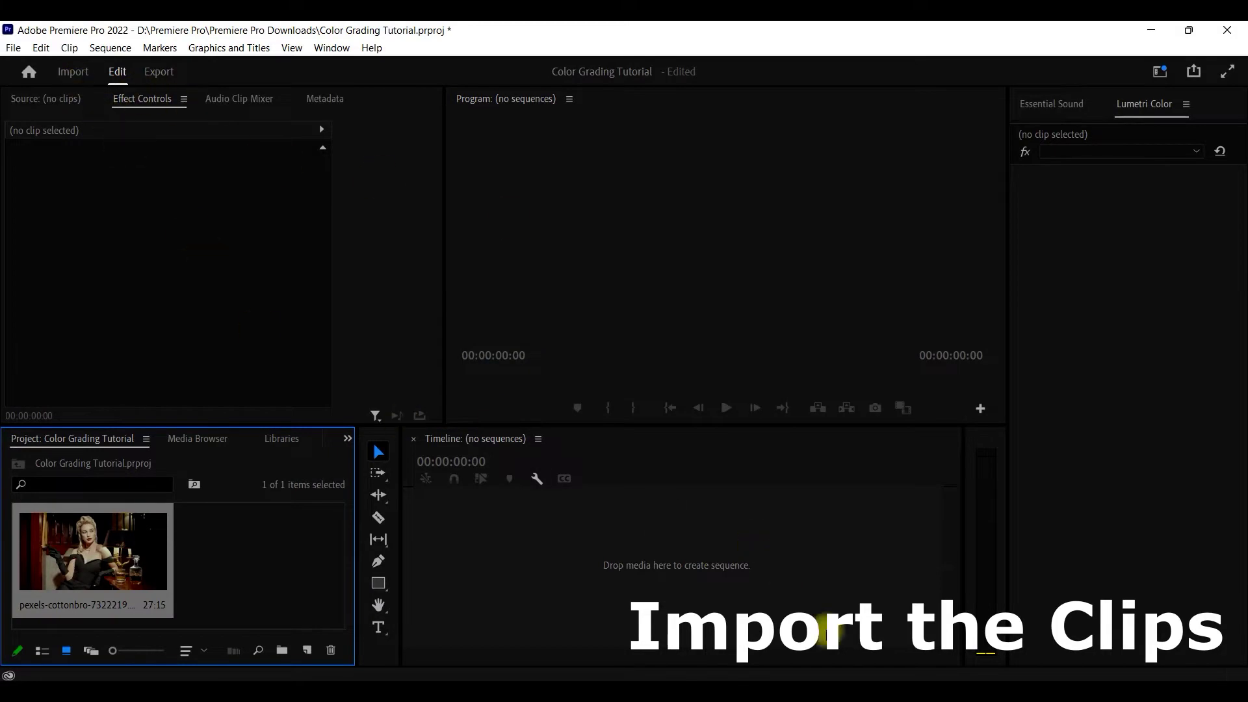
- Add video.mp4 and video (1).mp4 from Downloads to the project, and make a sequence from video (1).mp4
click(794, 678)
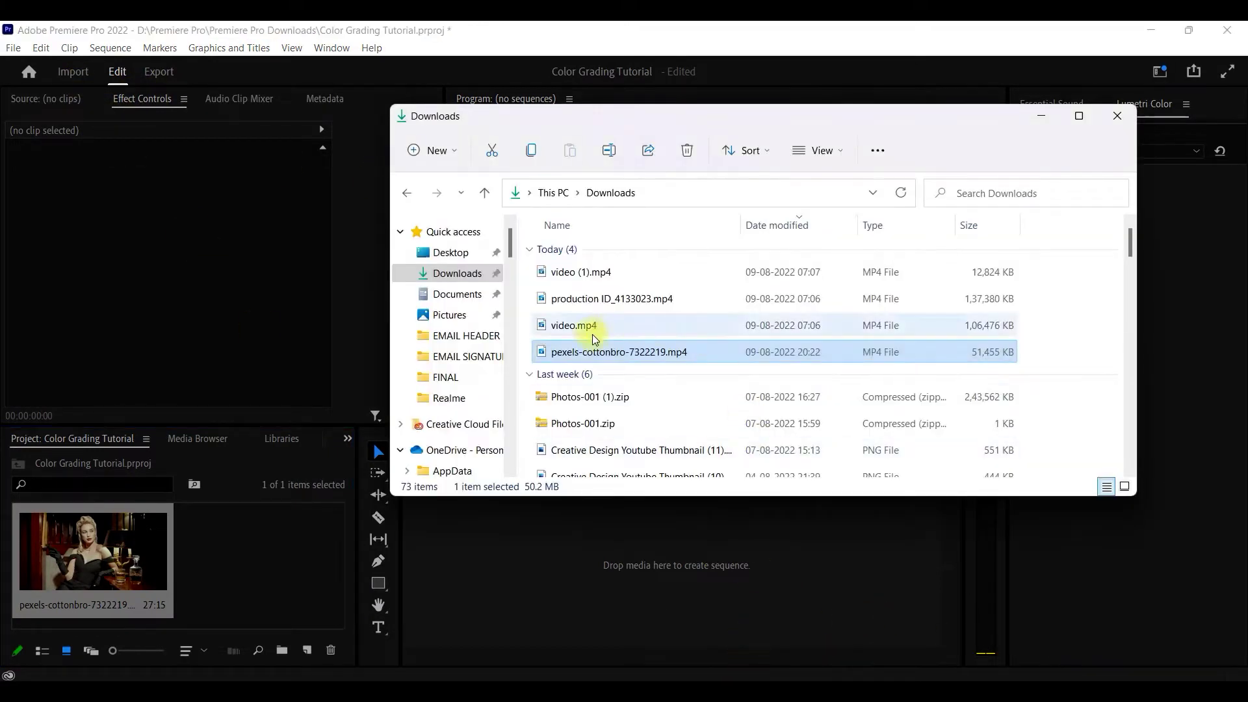
drag(568, 272, 251, 568)
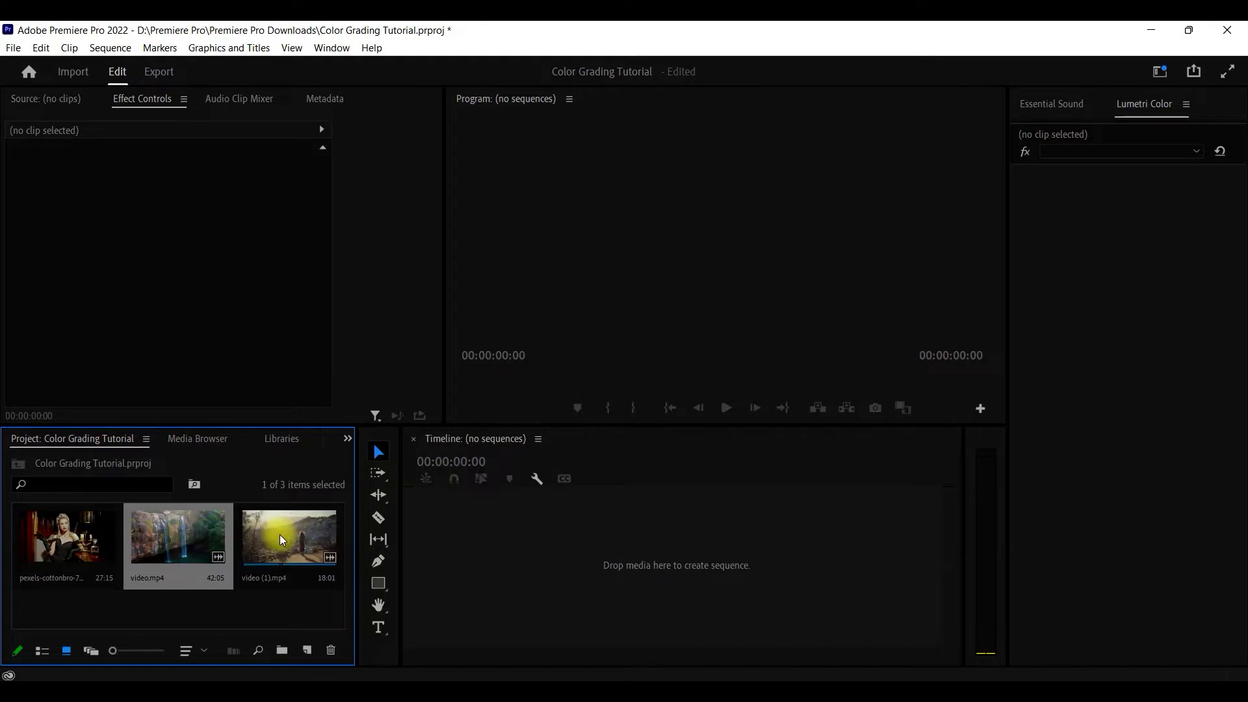
drag(289, 539, 422, 551)
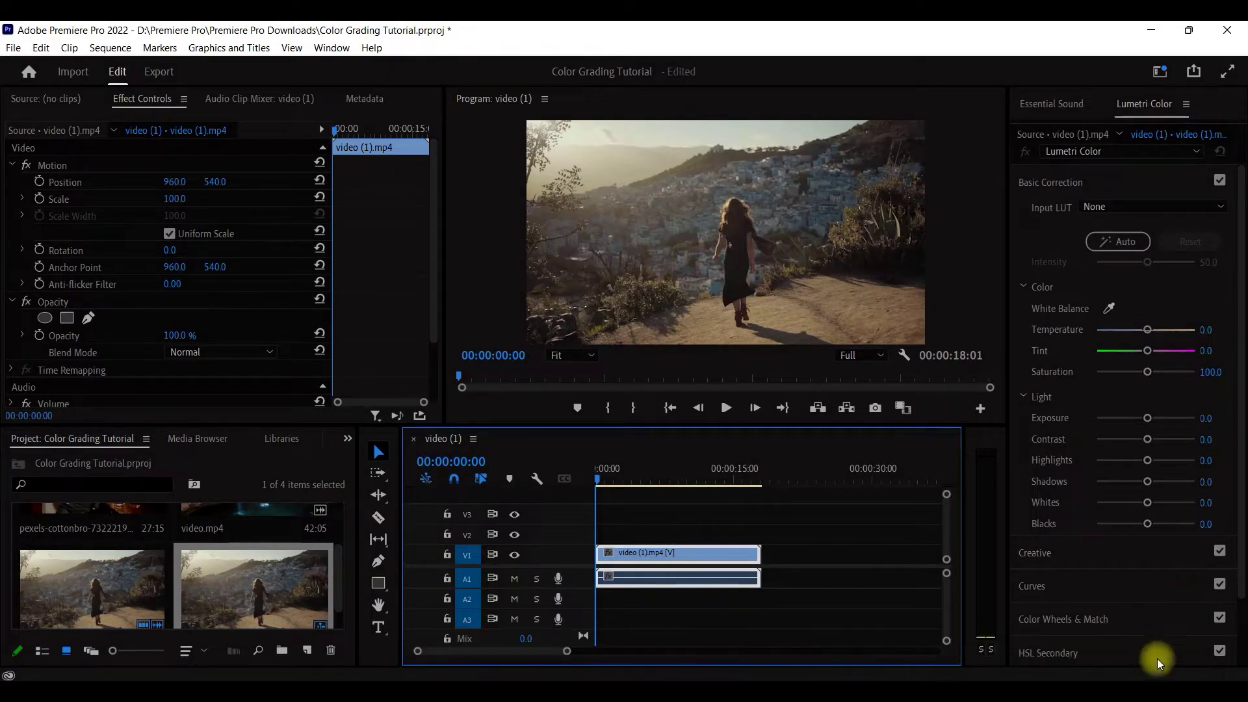
- Show the Window menu's list of available panels
click(326, 50)
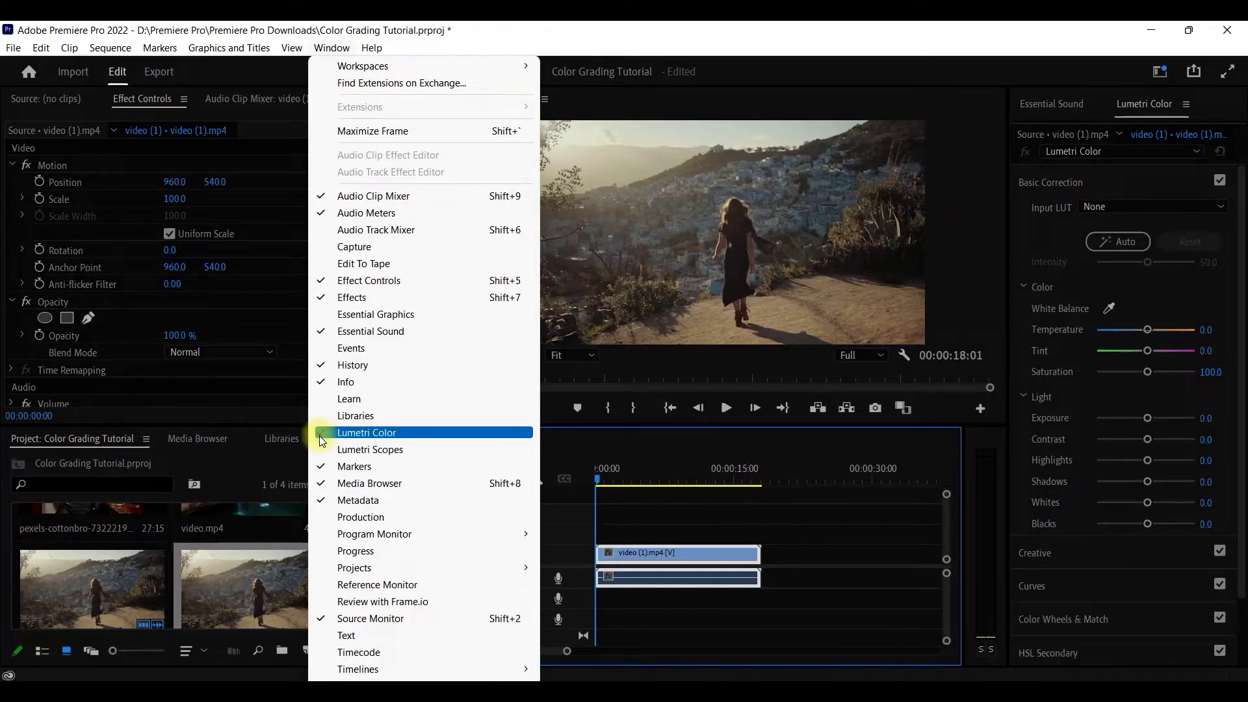
- Show the Effects panel from the Window menu
click(233, 458)
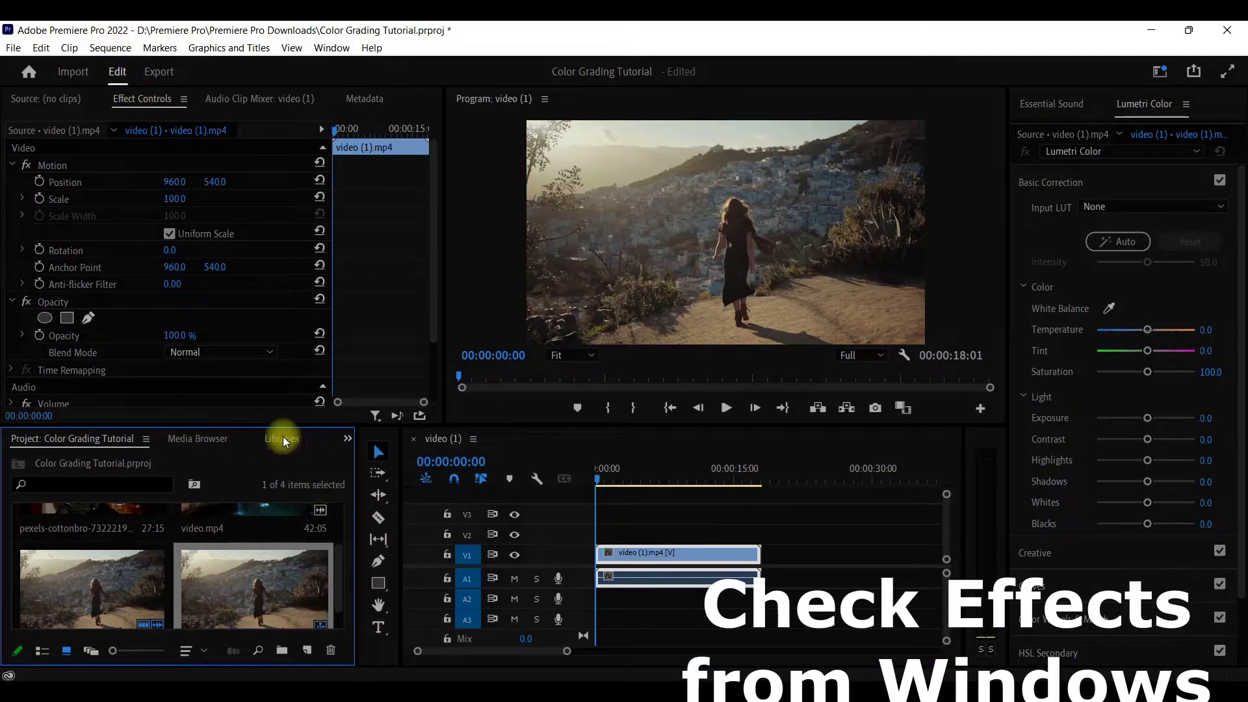
click(331, 48)
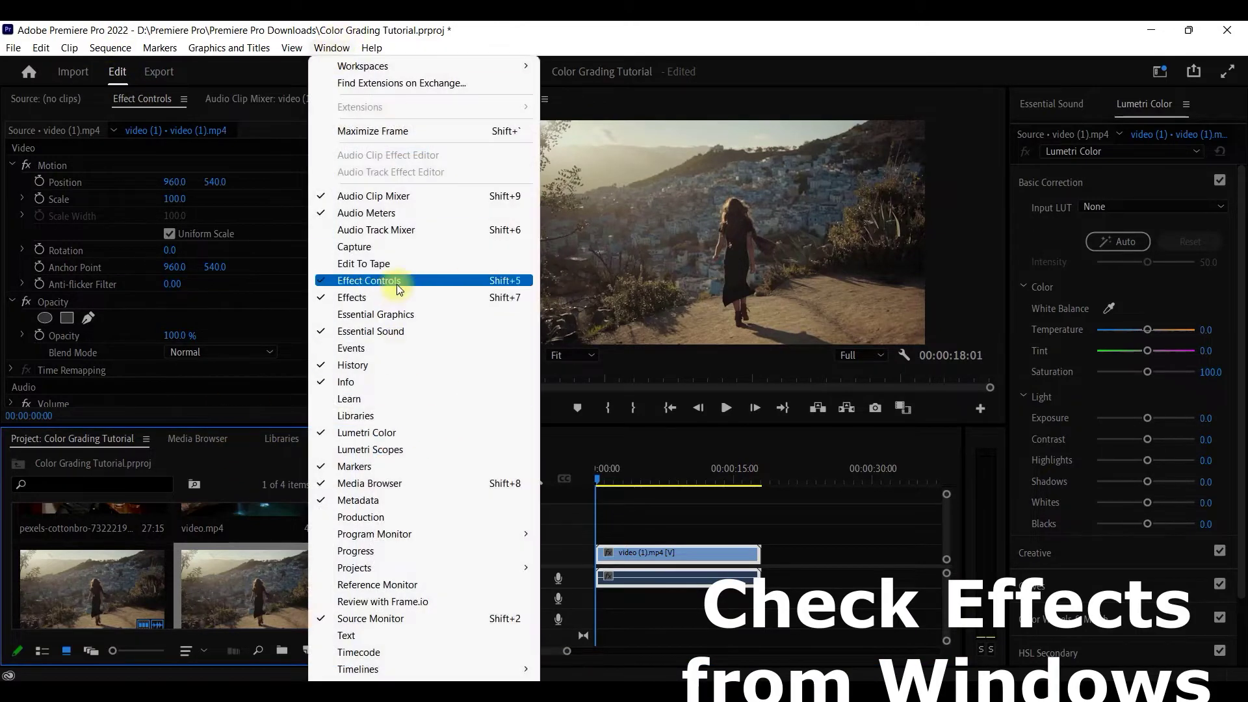
click(382, 297)
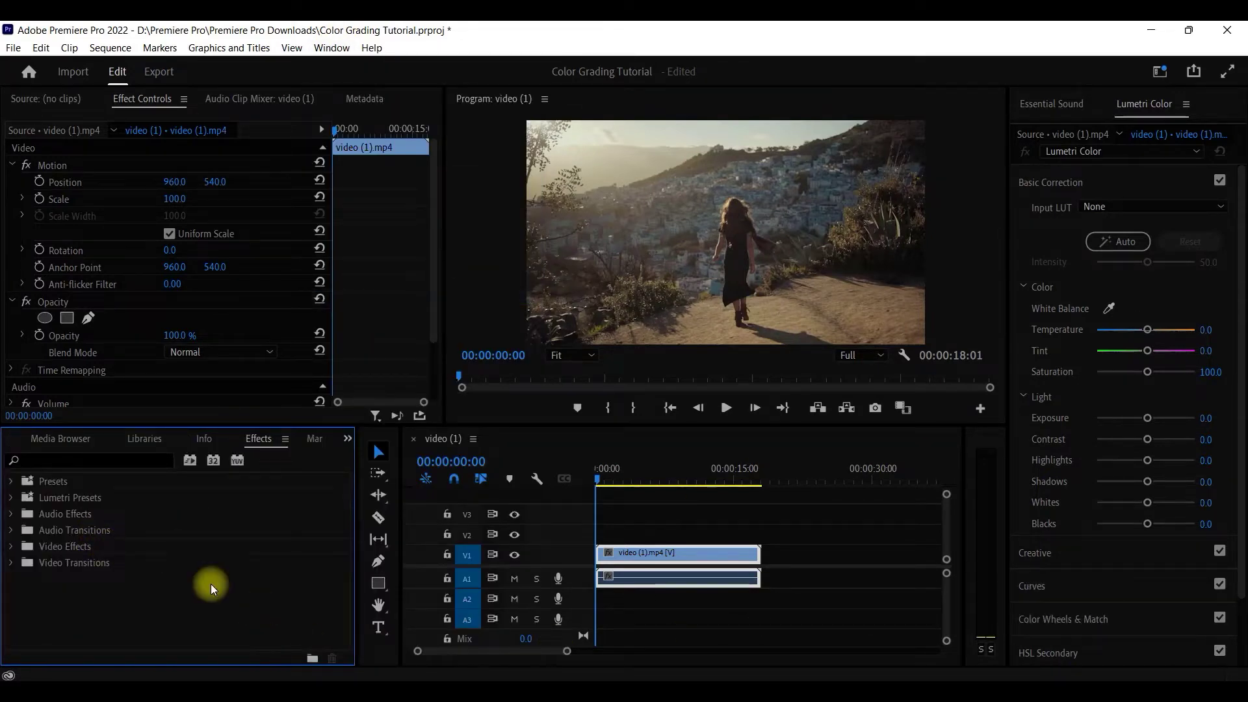
- Filter the effects list by 'color' to reveal the Color Correction group
click(88, 462)
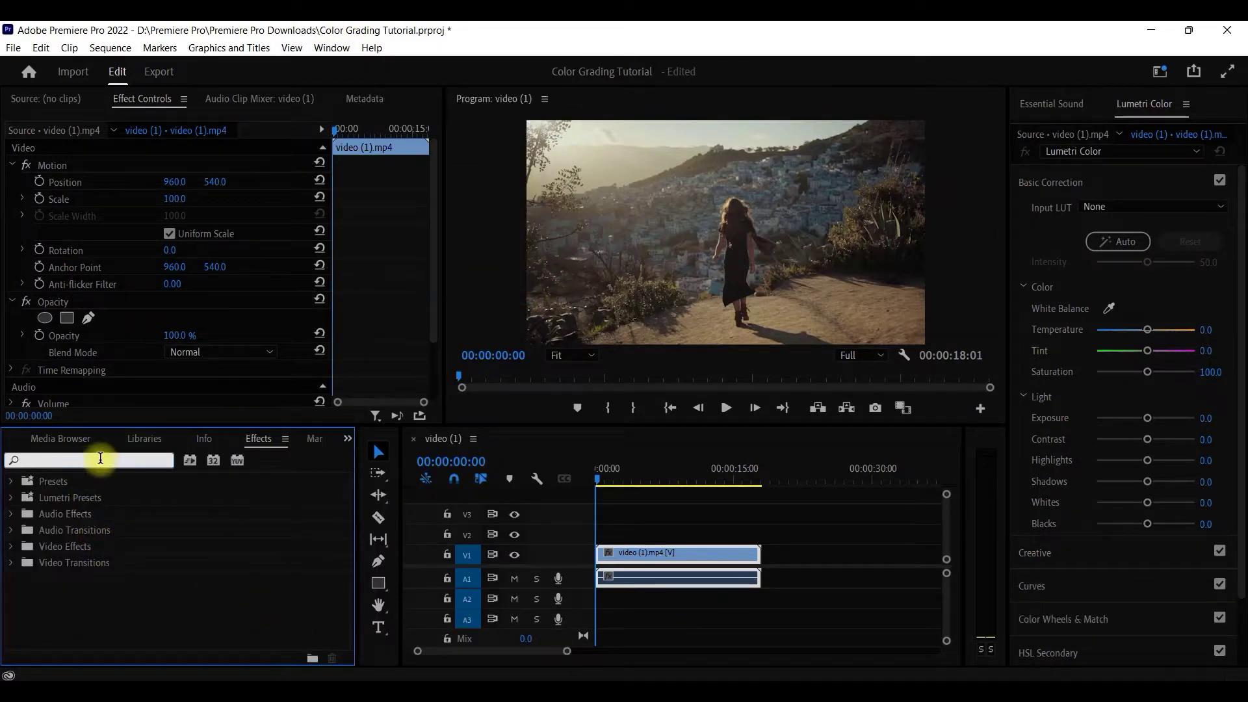
click(332, 48)
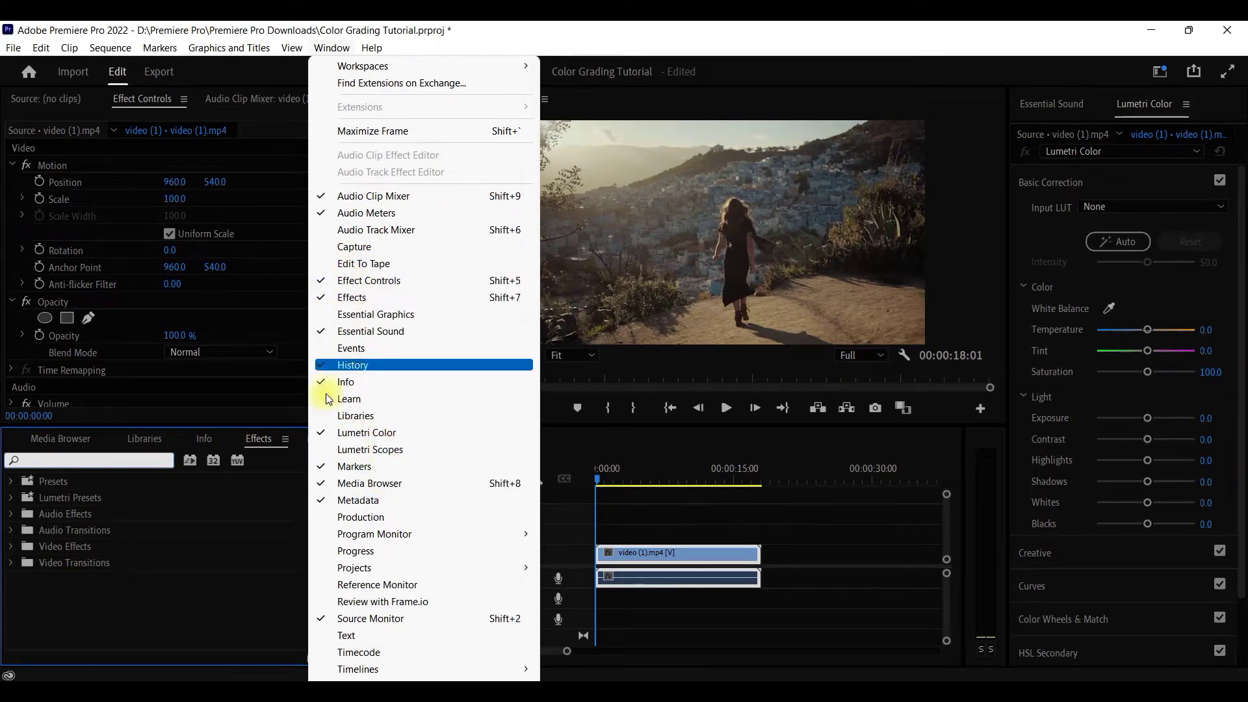
click(174, 520)
click(174, 520)
click(115, 459)
text(color)
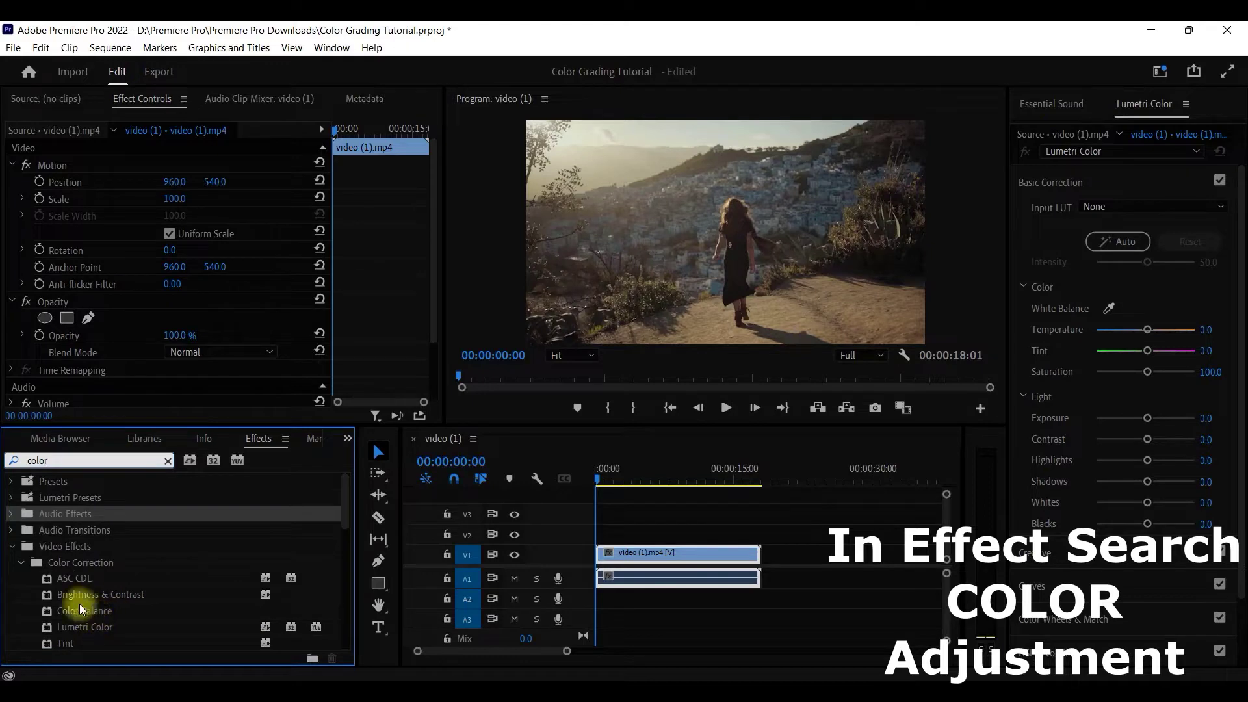
click(79, 566)
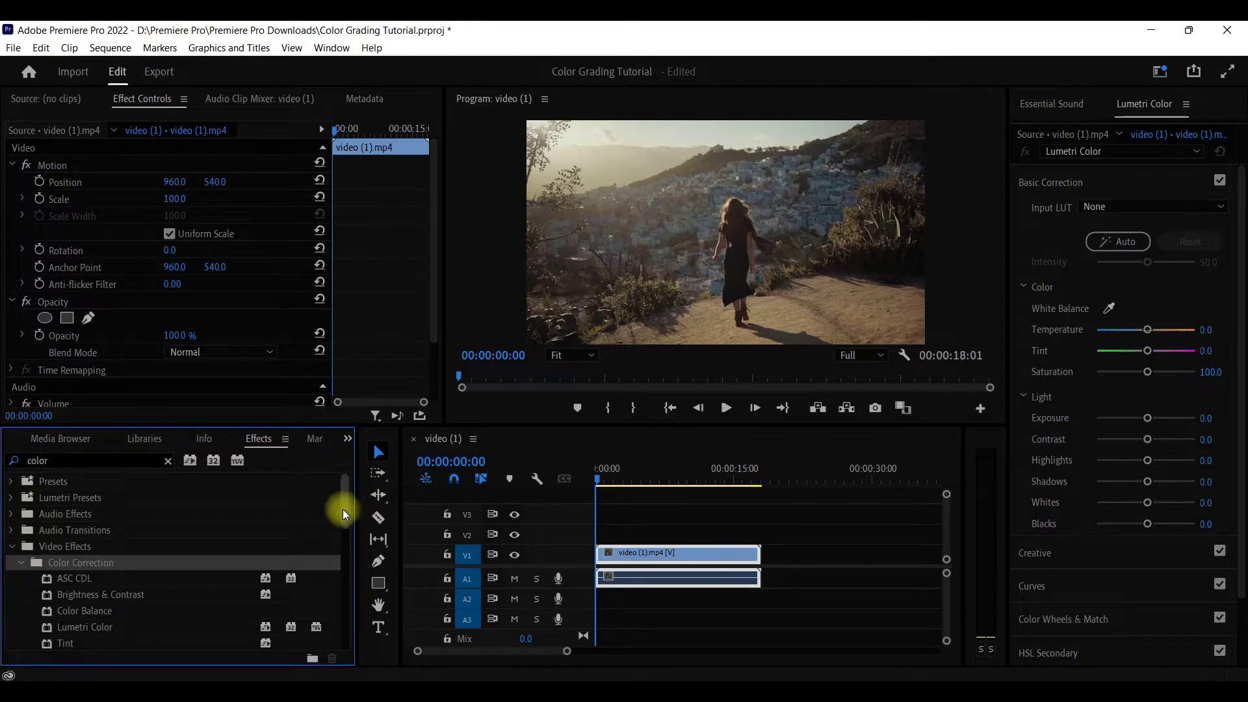
drag(342, 509, 343, 545)
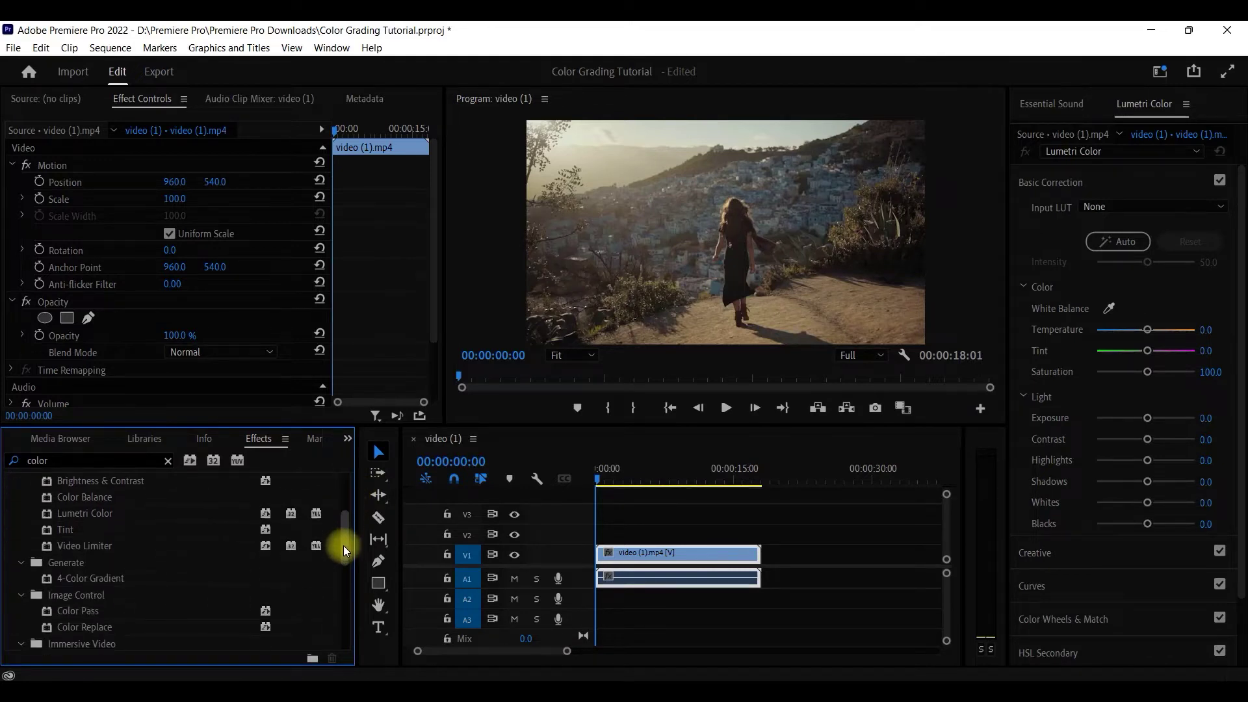
click(88, 518)
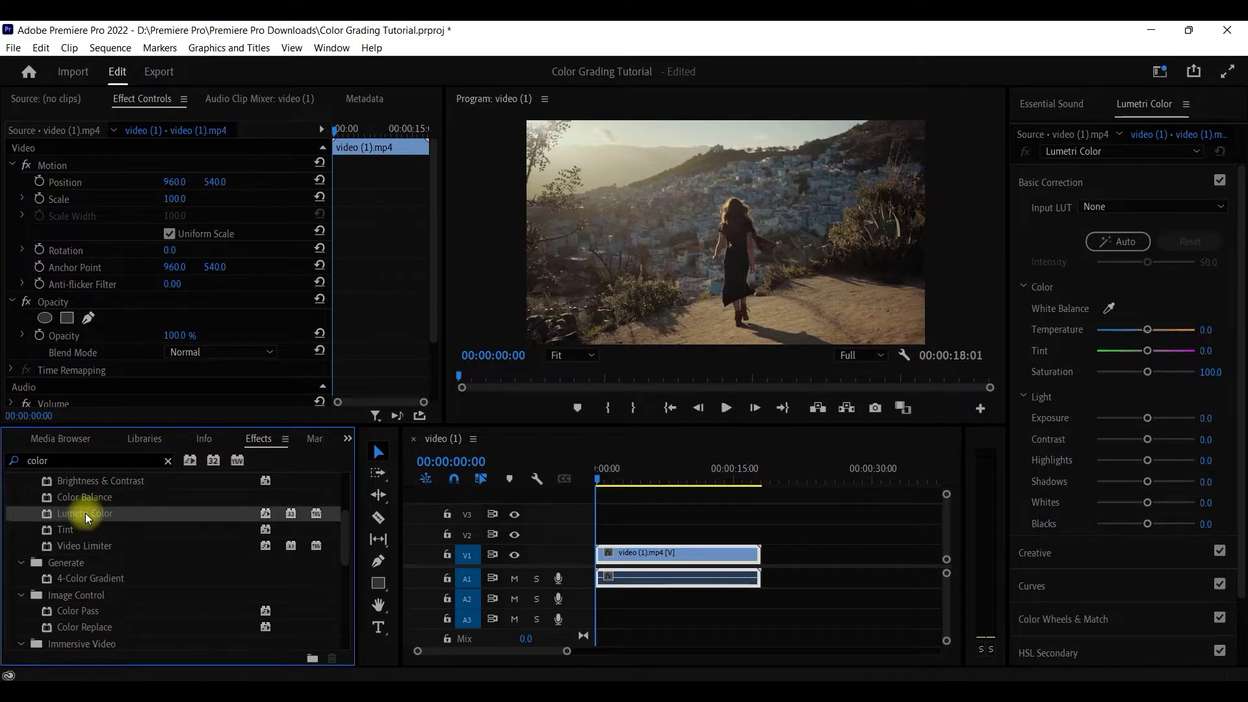
mouse_move(87, 517)
mouse_down()
mouse_move(84, 184)
mouse_move(61, 128)
mouse_move(103, 532)
mouse_move(101, 519)
mouse_up()
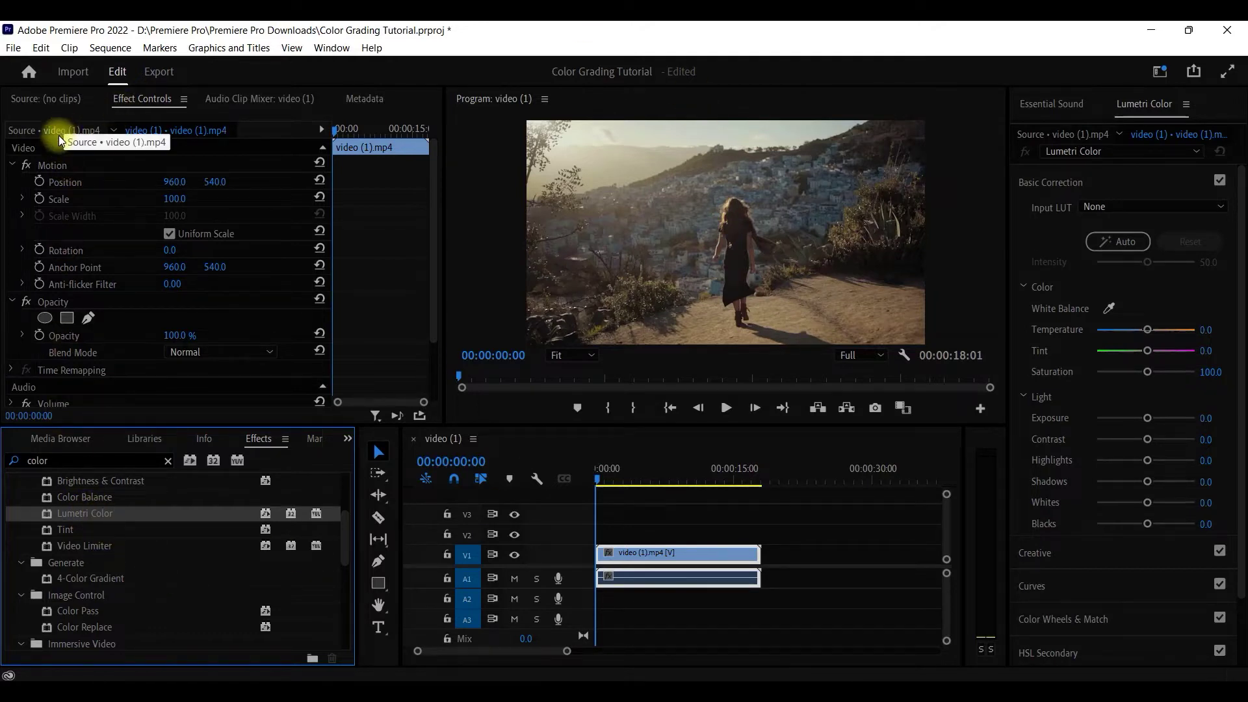
- Apply Lumetri Color to the video (1).mp4 clip and expand its Basic Correction settings
click(42, 99)
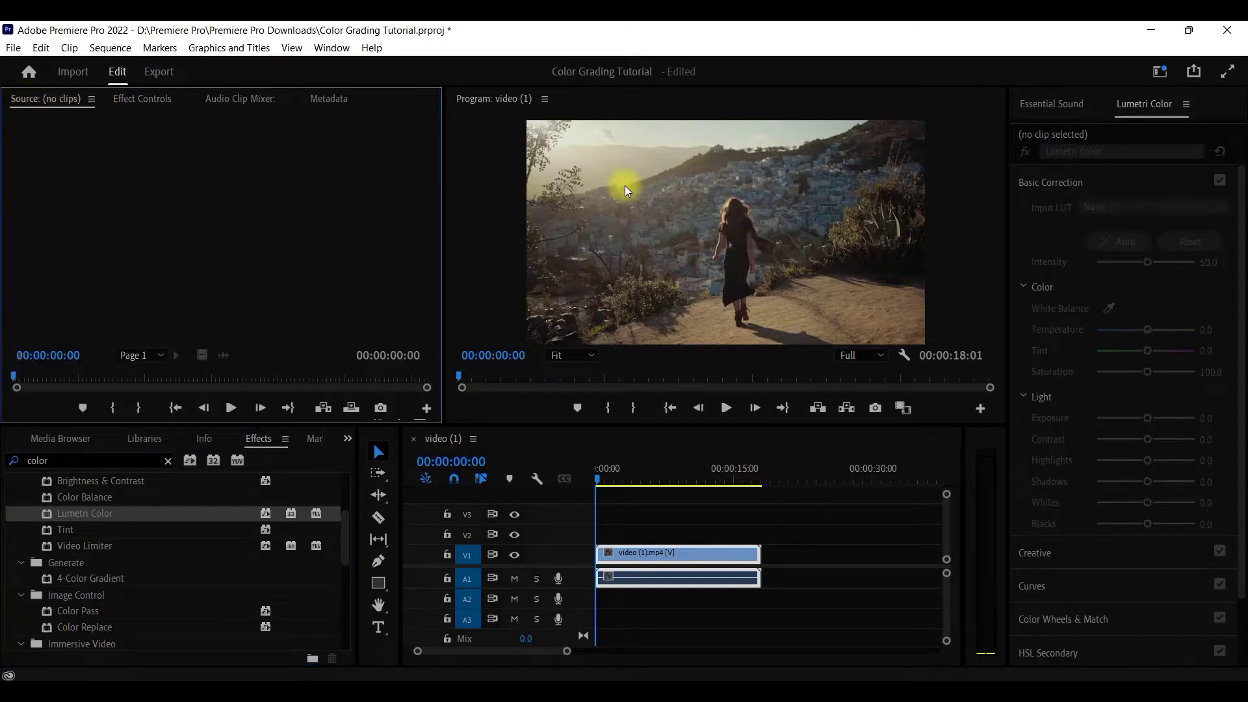
click(140, 98)
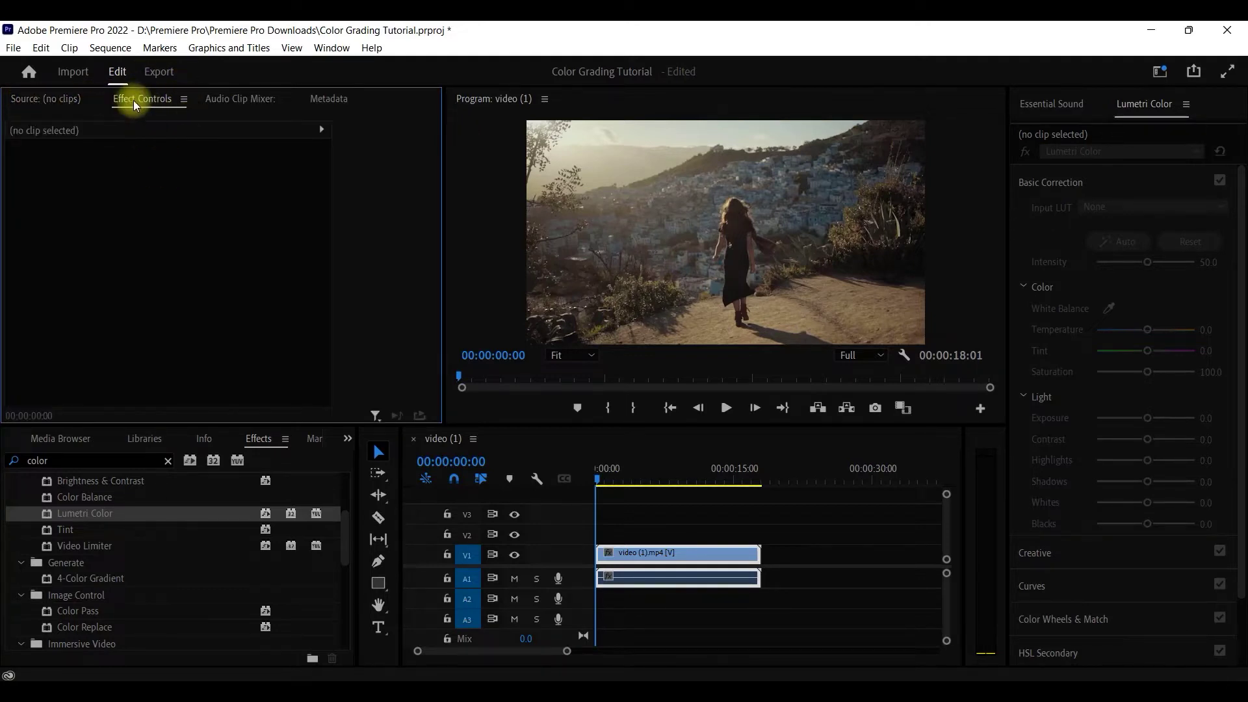
click(321, 129)
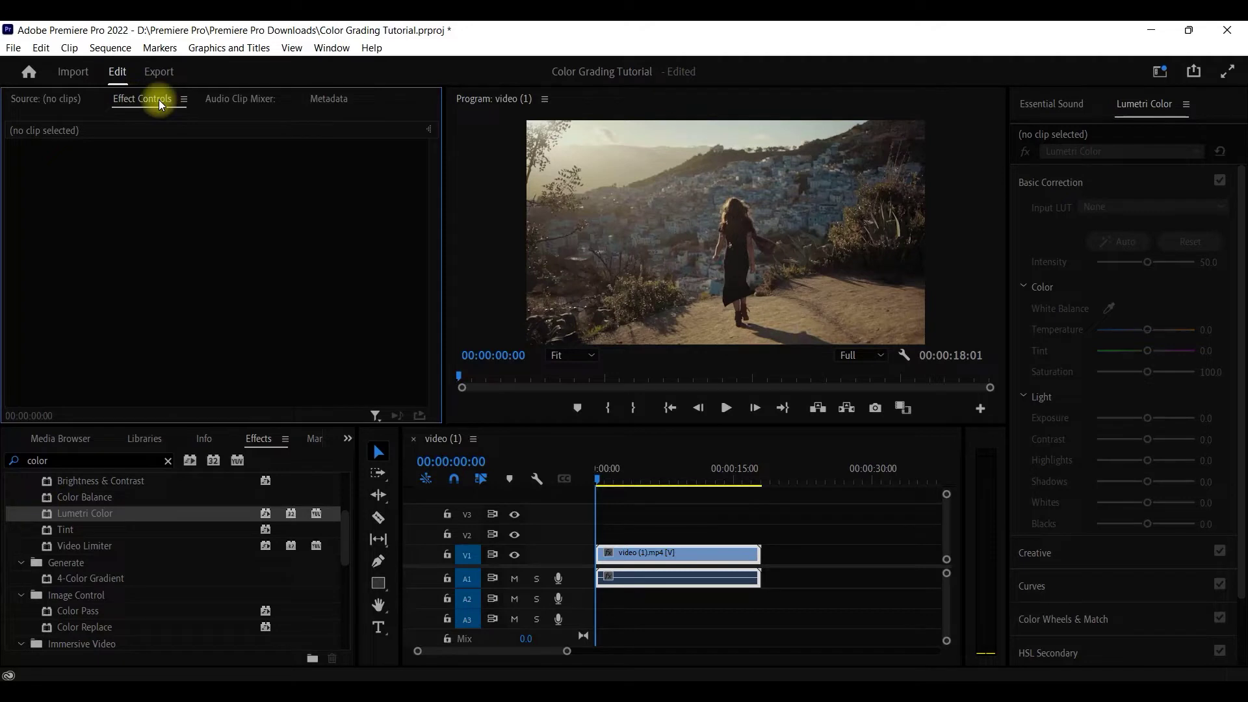
click(657, 549)
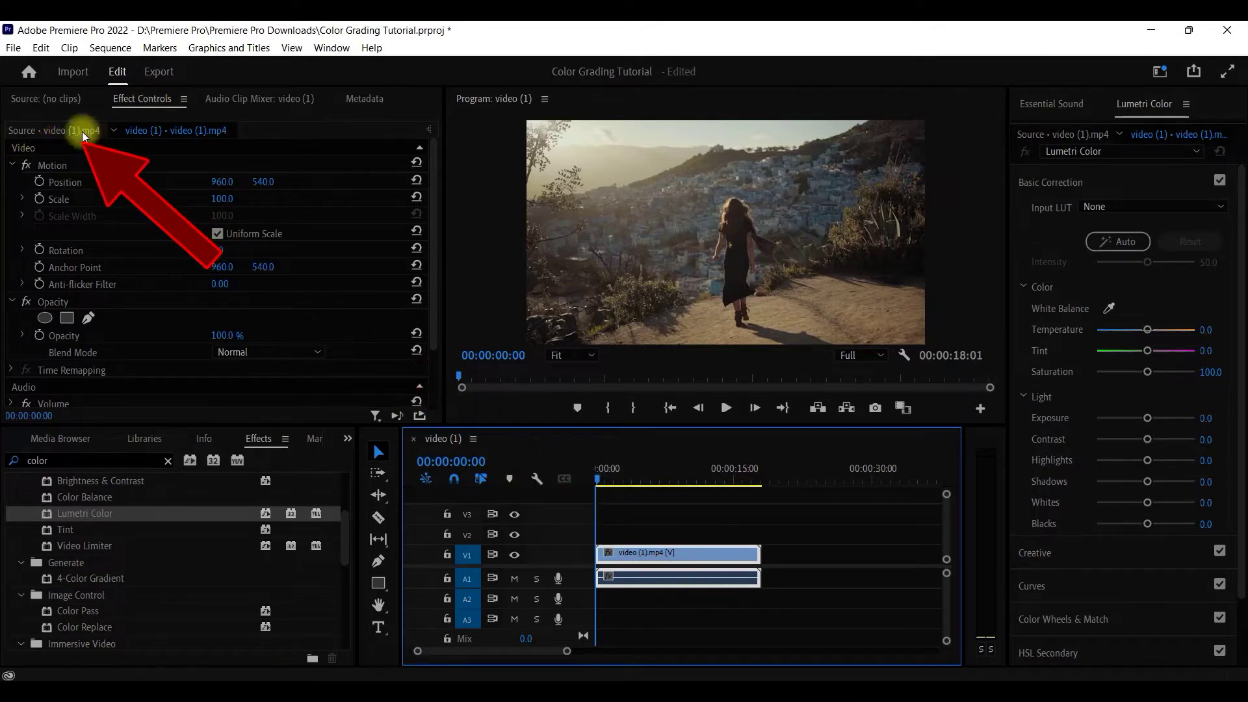
drag(69, 520, 39, 130)
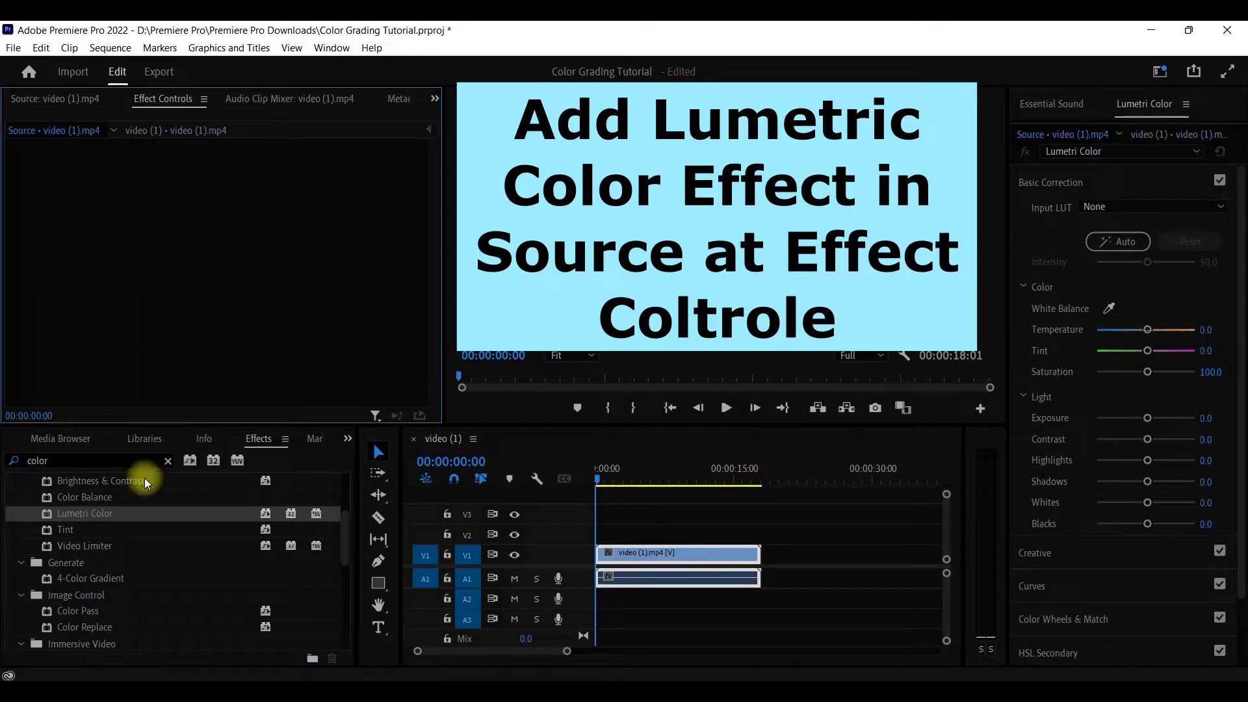
double_click(92, 512)
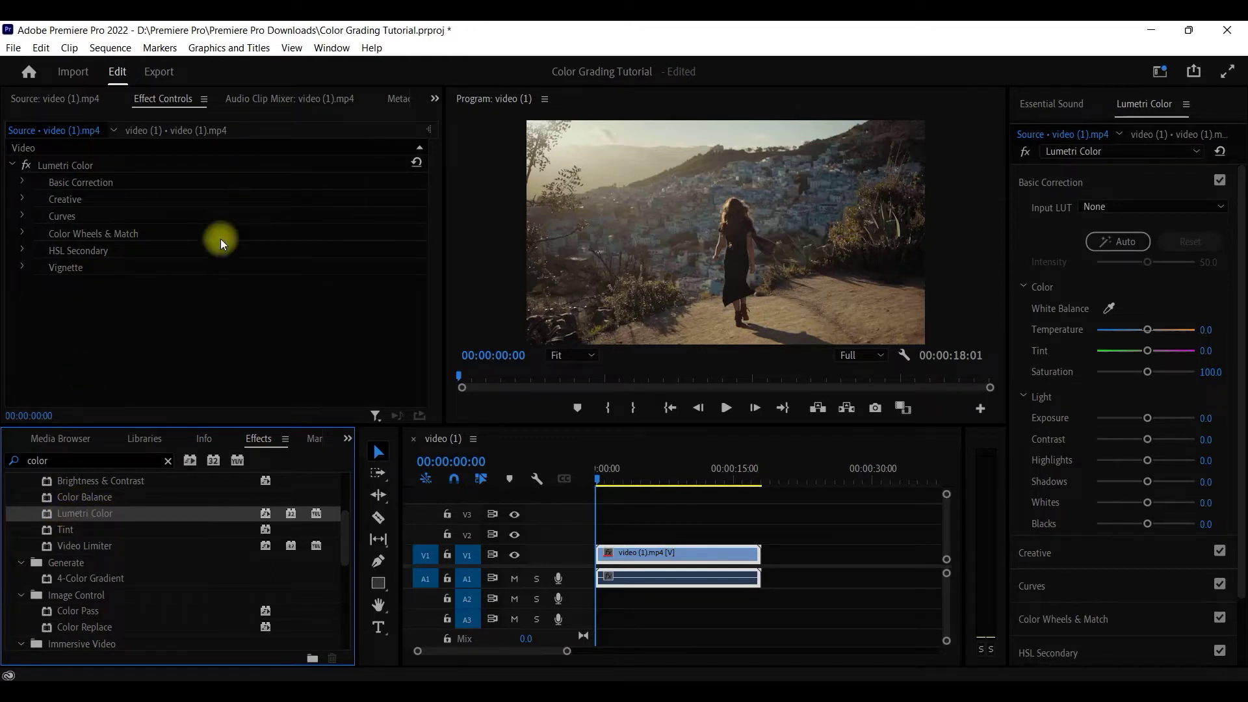
click(21, 182)
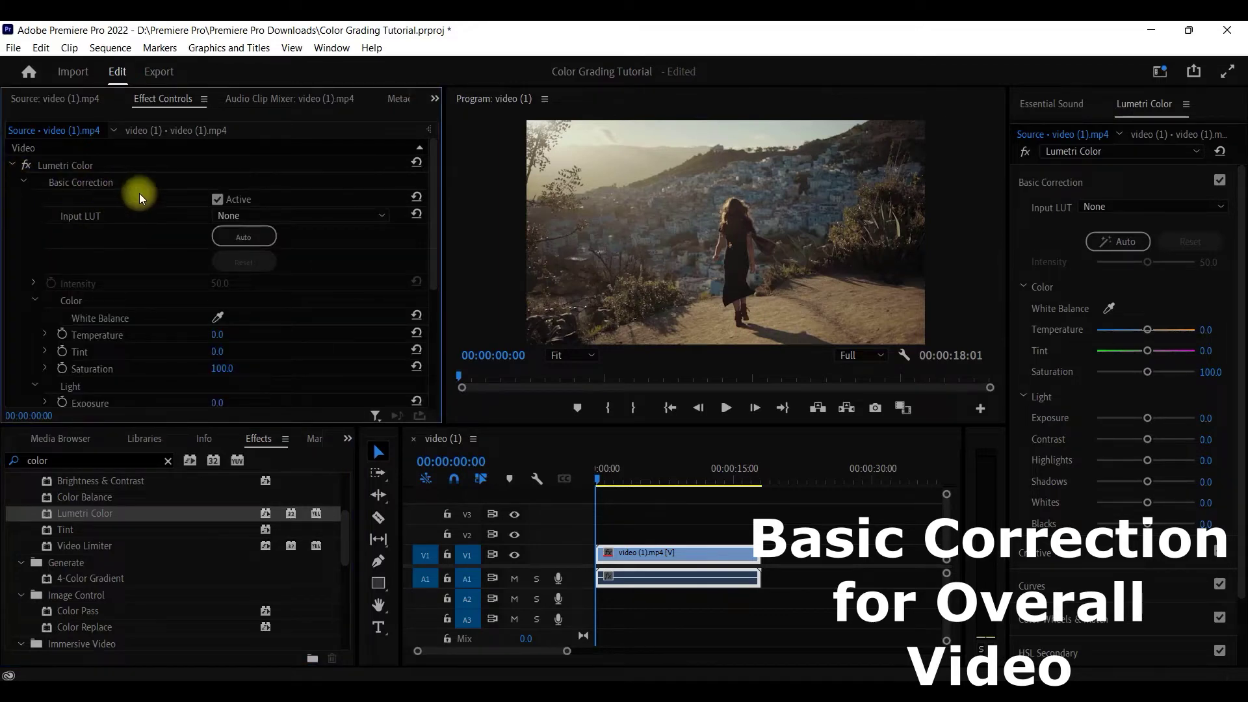
- Return to the source clip's Lumetri settings, try the white balance eyedropper, and enter Temperature -10
click(648, 552)
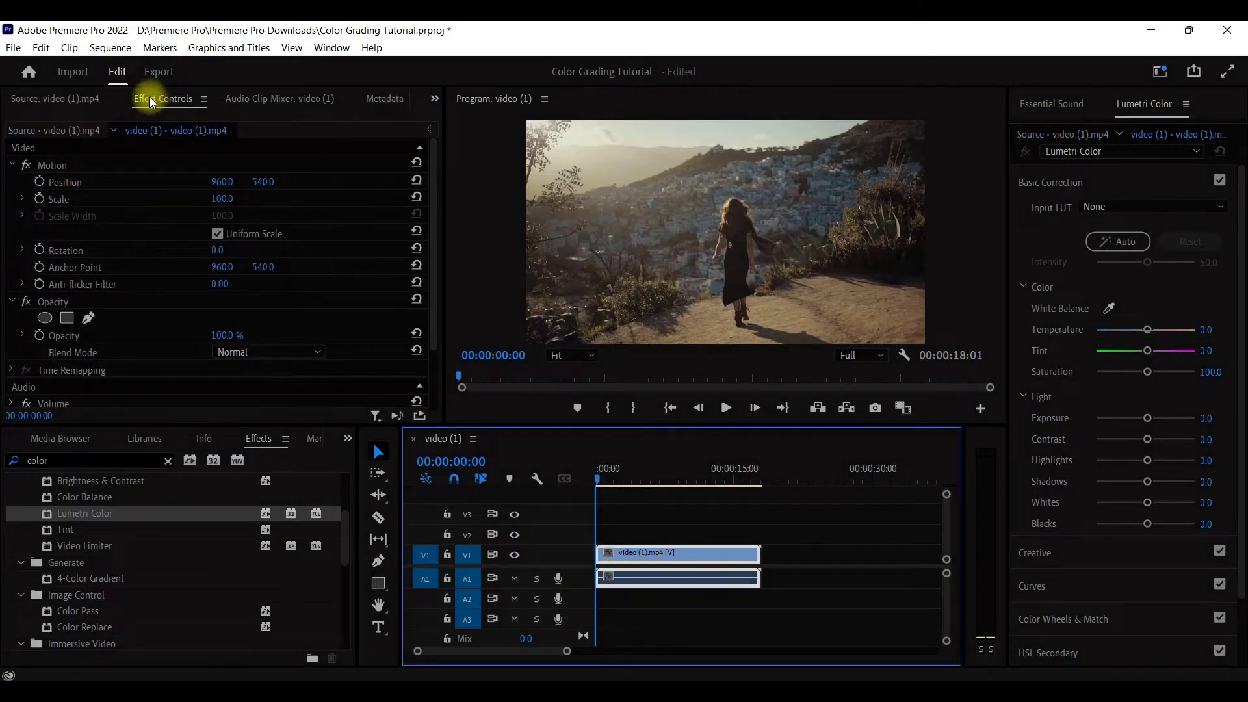
click(59, 131)
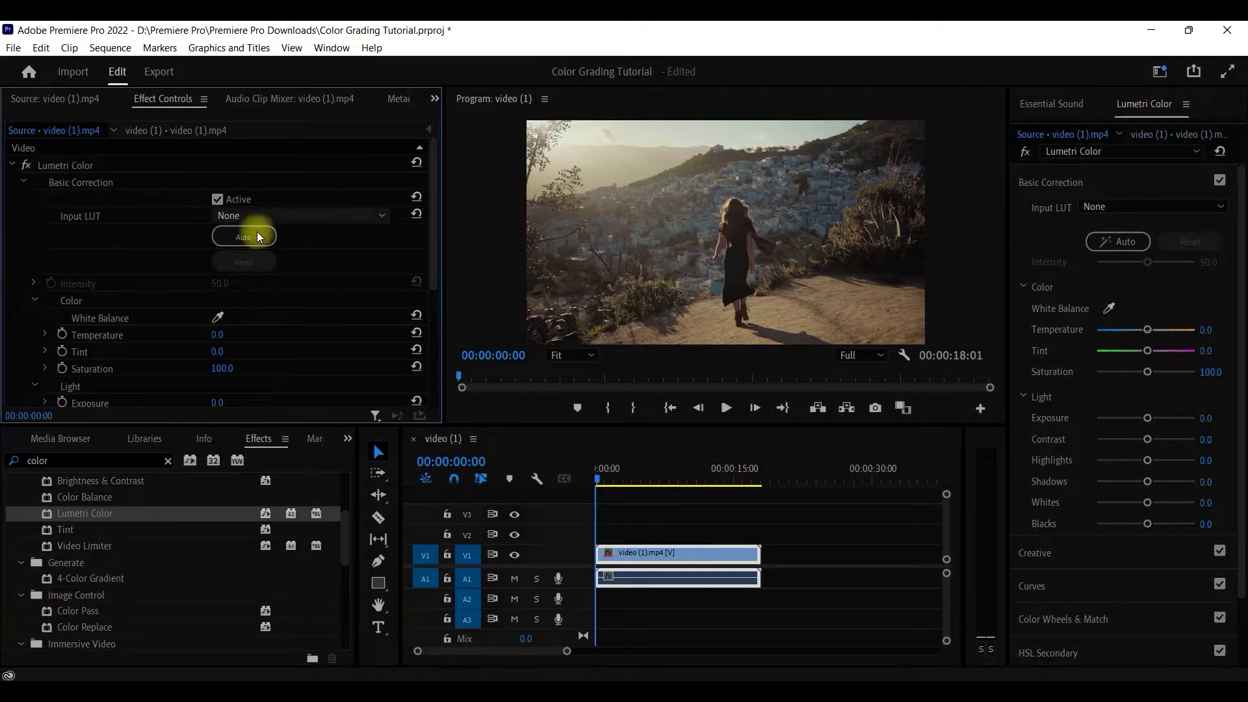
scroll(227, 331, down, 1)
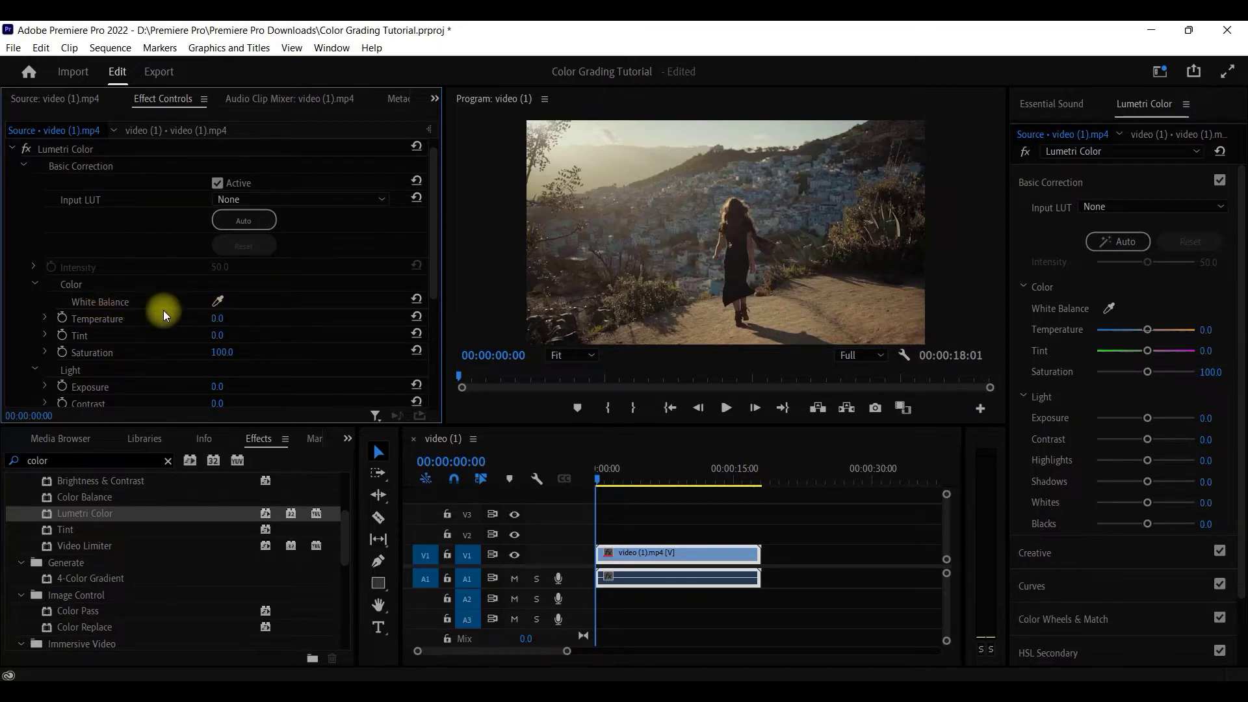
scroll(163, 310, down, 1)
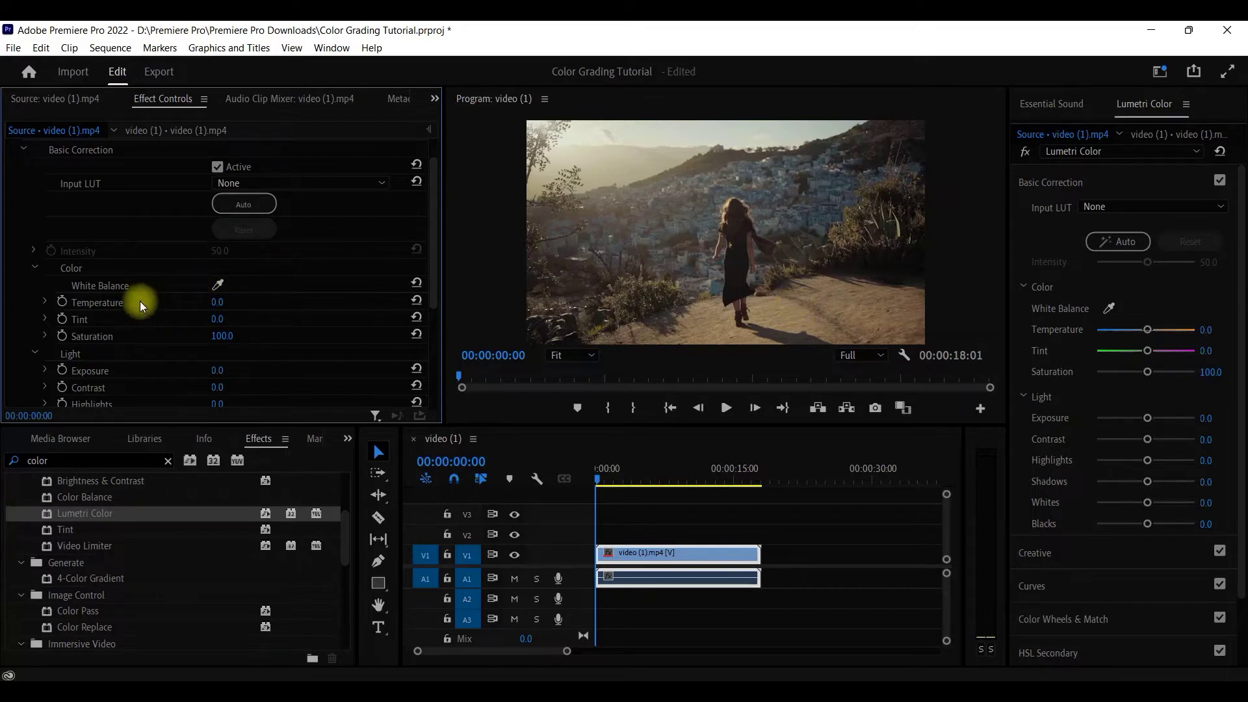
click(217, 283)
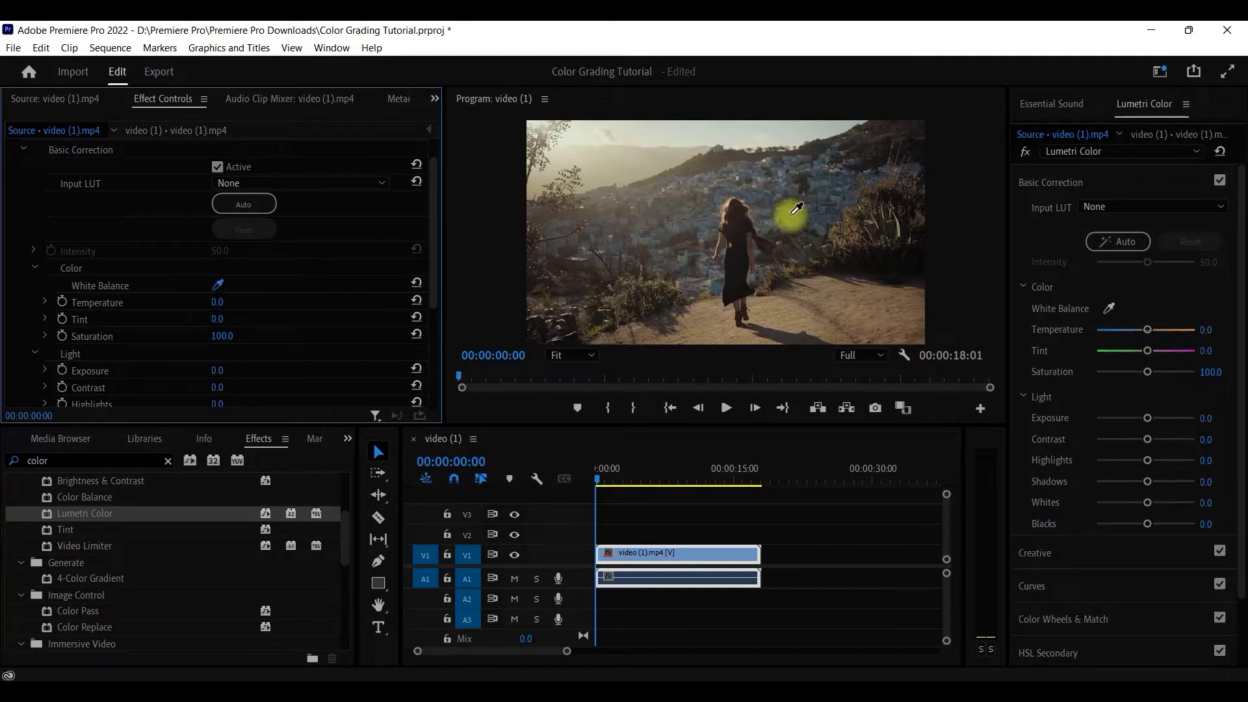
click(216, 303)
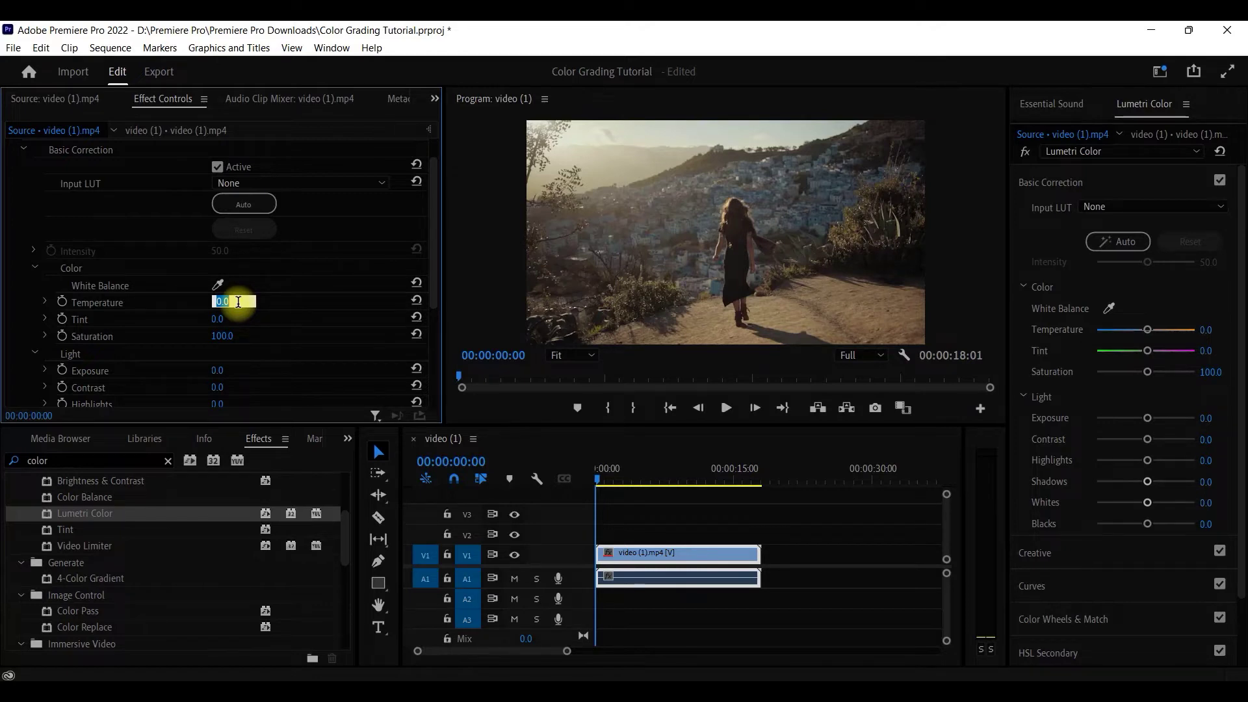
text(-10)
- Commit Temperature -10, cool it further to -16.4, and raise Saturation to 114.8
key(Return)
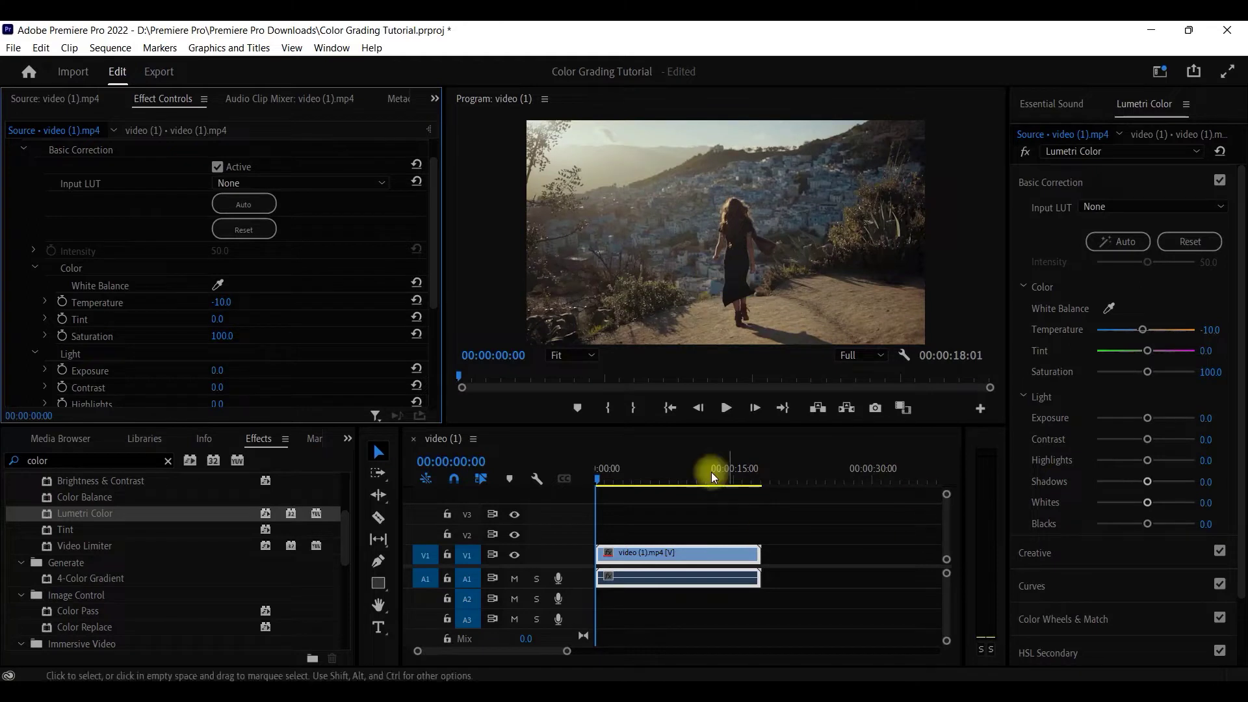
drag(1145, 329, 1137, 332)
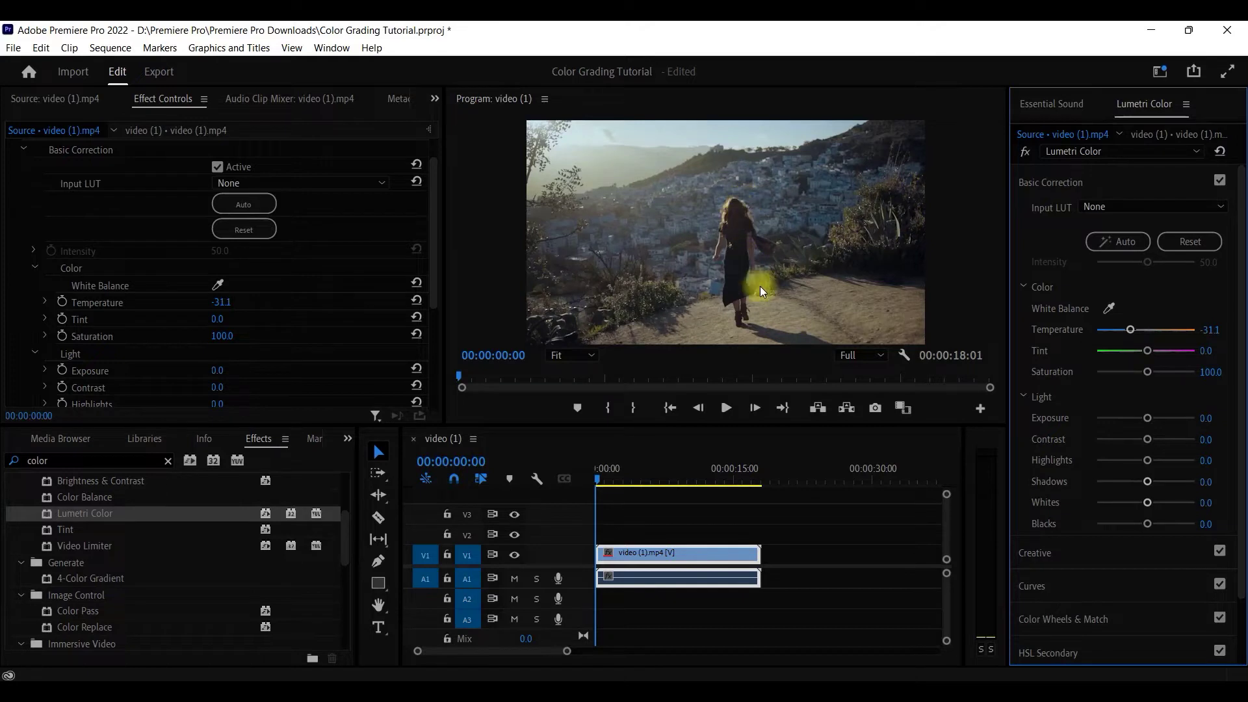
click(222, 335)
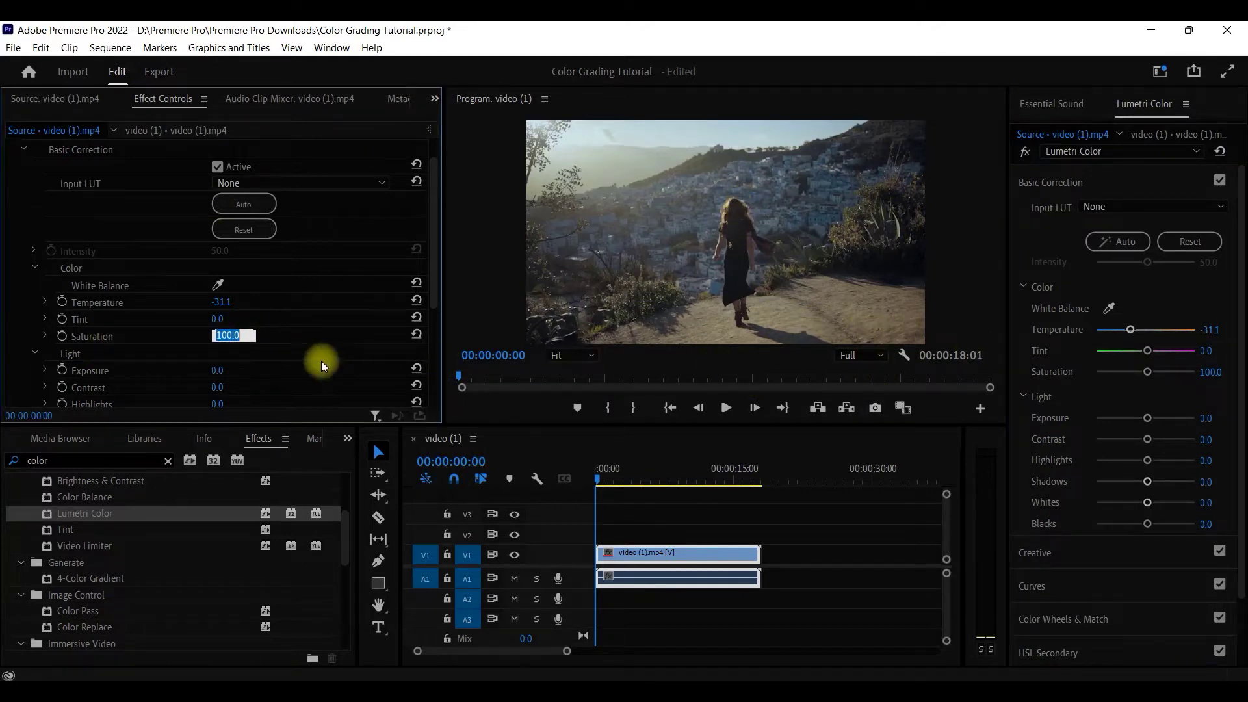
drag(1147, 372, 1151, 372)
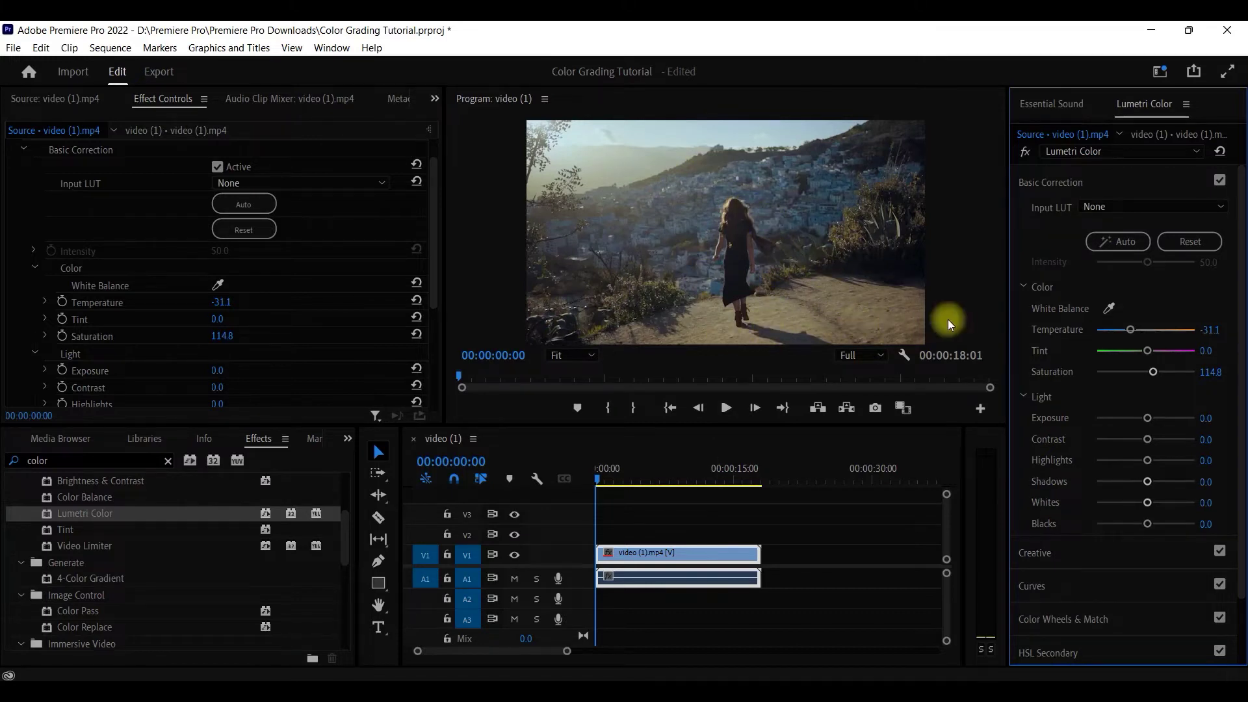
- Set Temperature to 3.0 and Tint to -4.0
click(221, 302)
text(3)
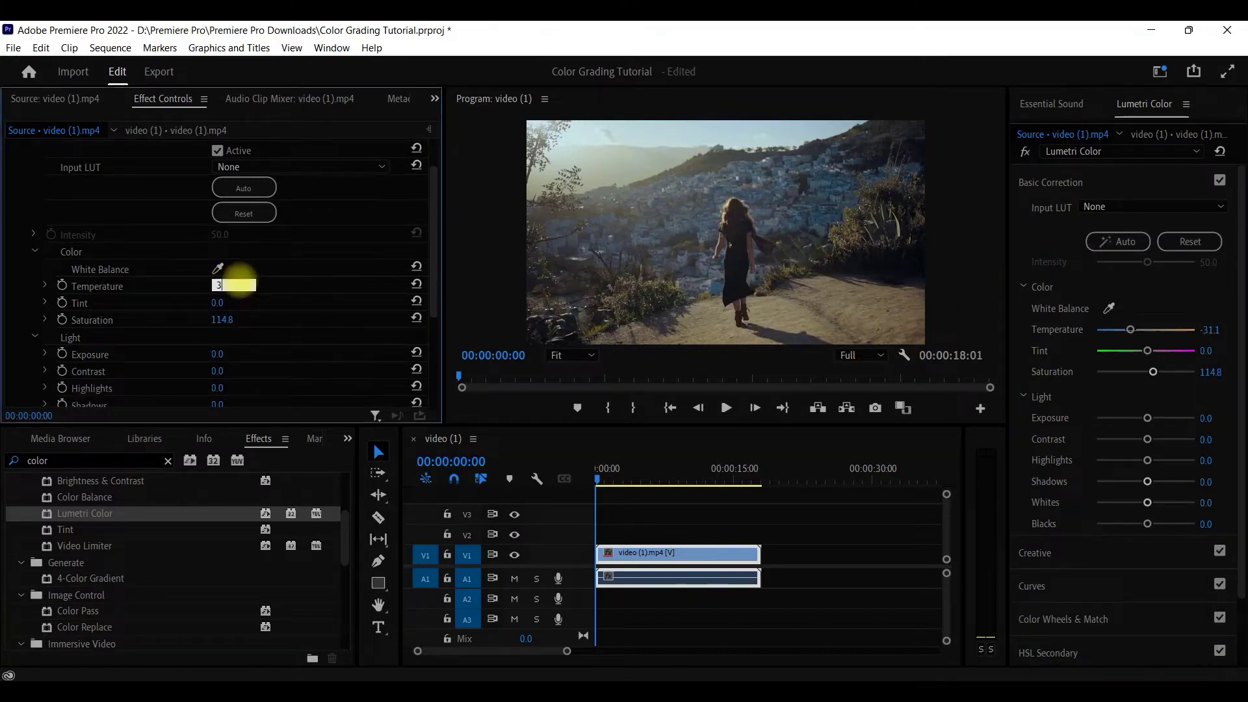
key(Tab)
text(-4)
key(Return)
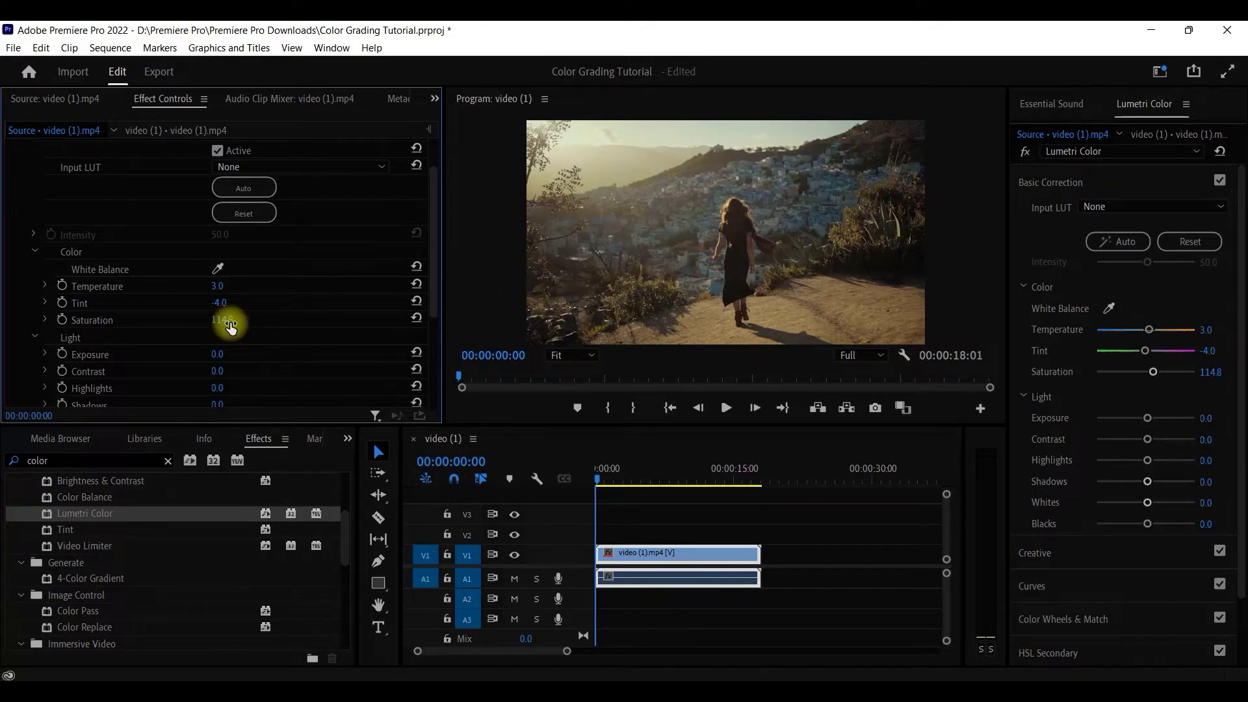
- Set Exposure to 0.2, Highlights to 25 and Shadows to -35
click(233, 356)
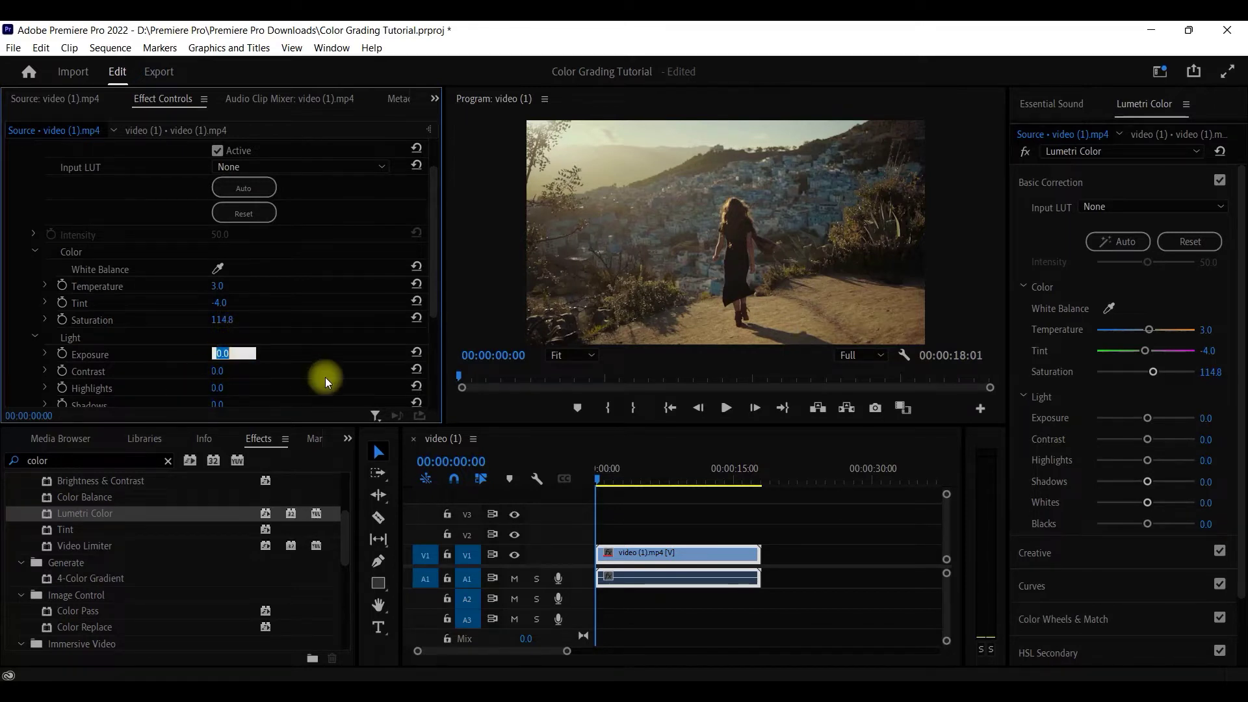
text(0.2)
key(Return)
click(234, 368)
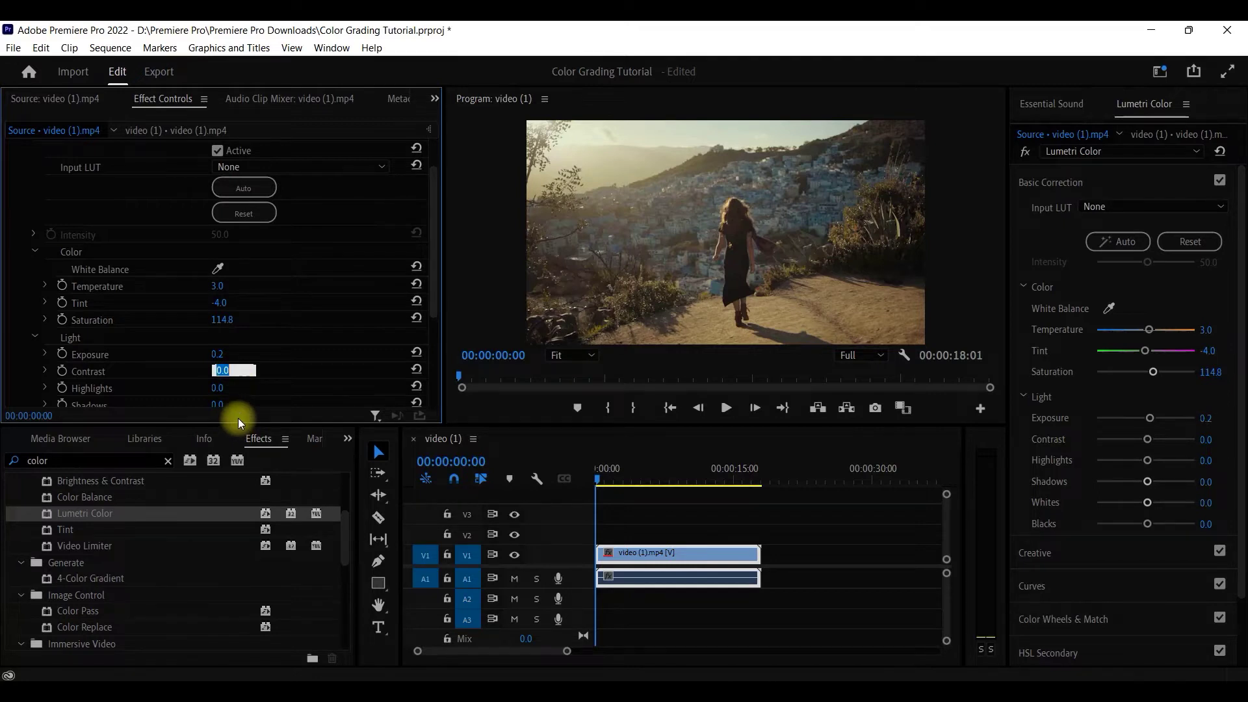
click(234, 388)
text(25)
key(Return)
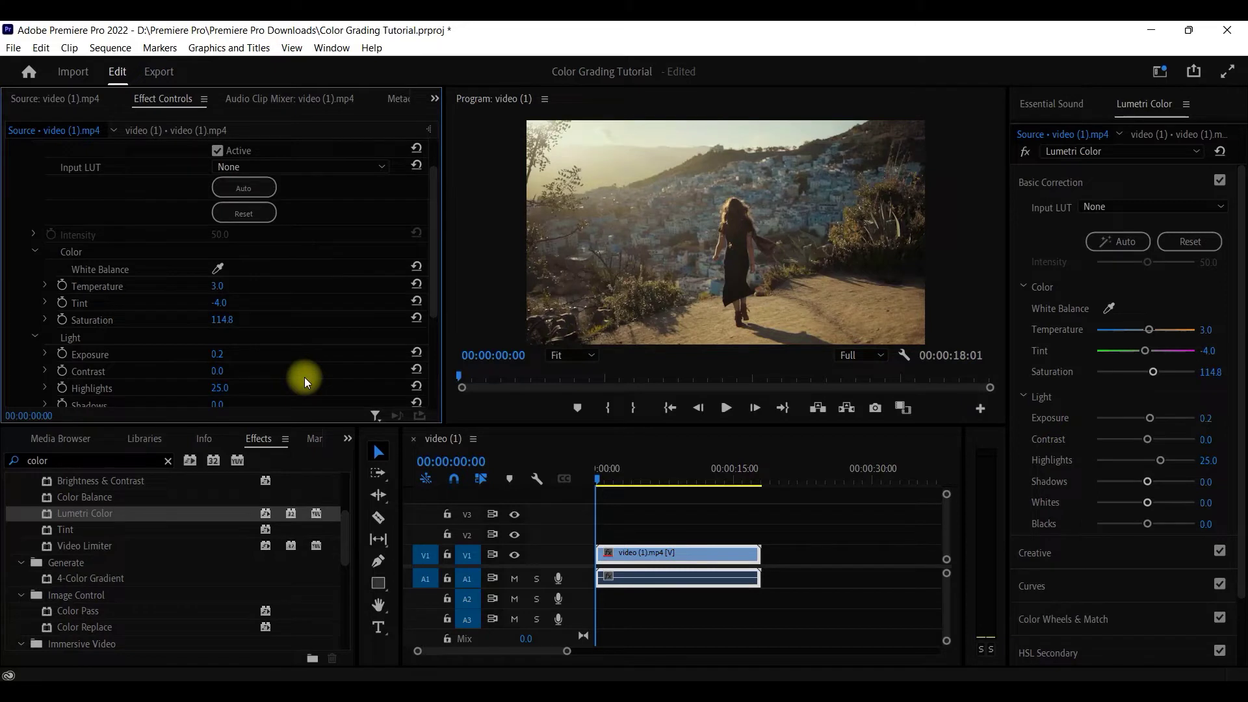
scroll(305, 377, down, 1)
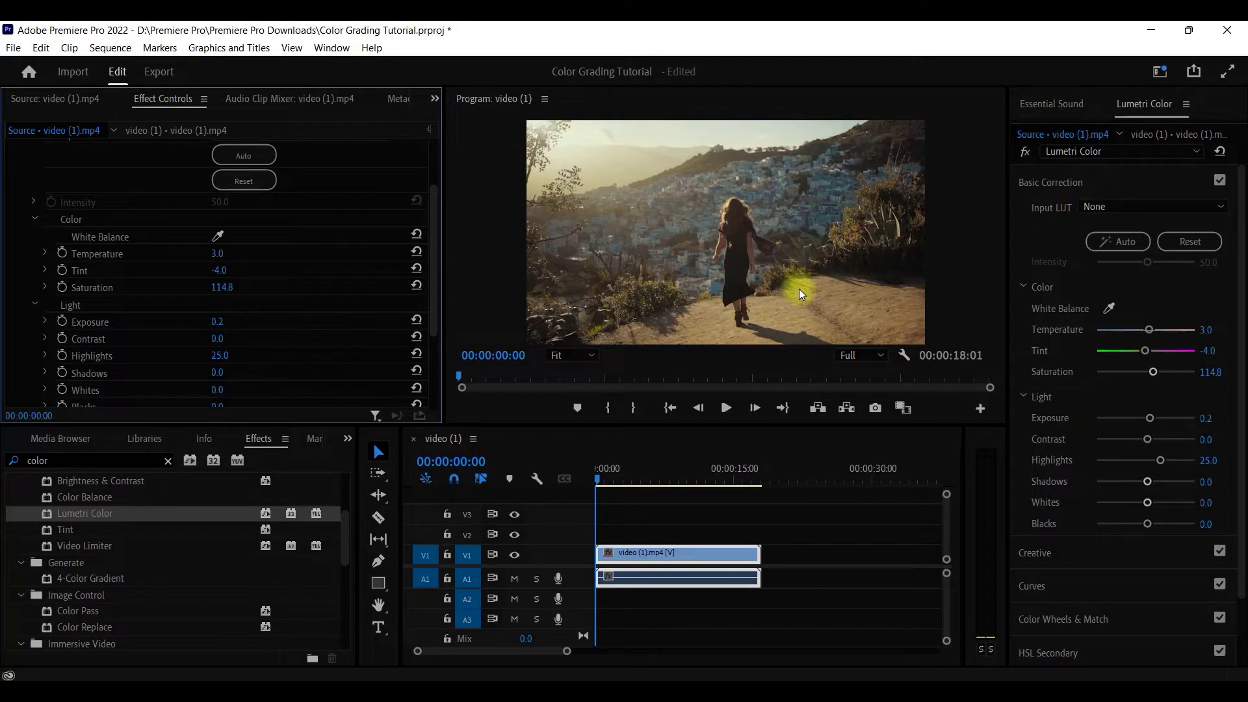
scroll(224, 381, down, 1)
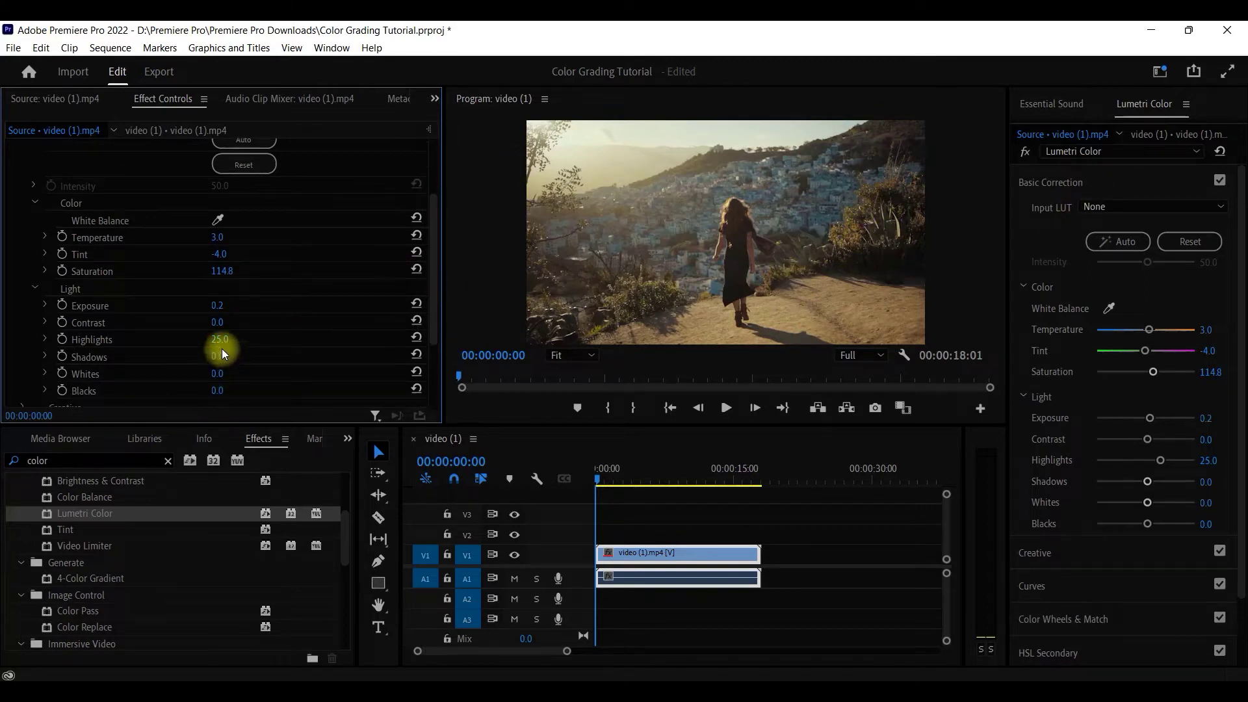
click(218, 356)
text(-)
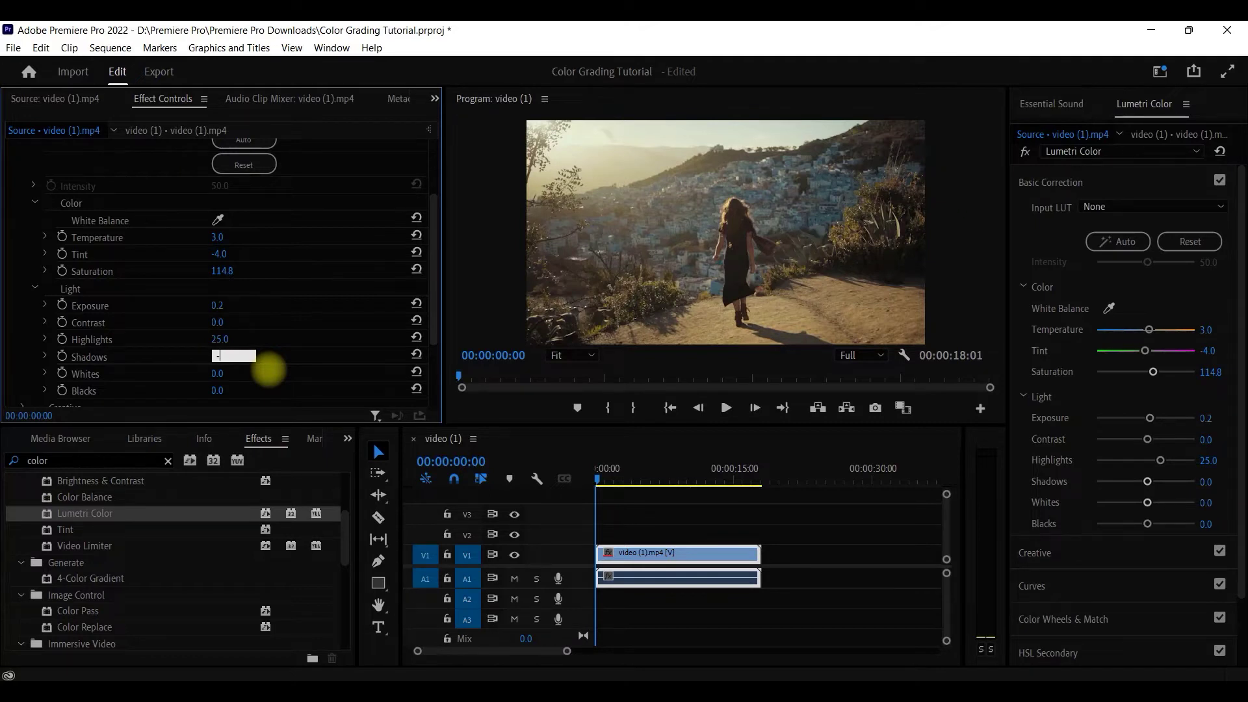
text(35)
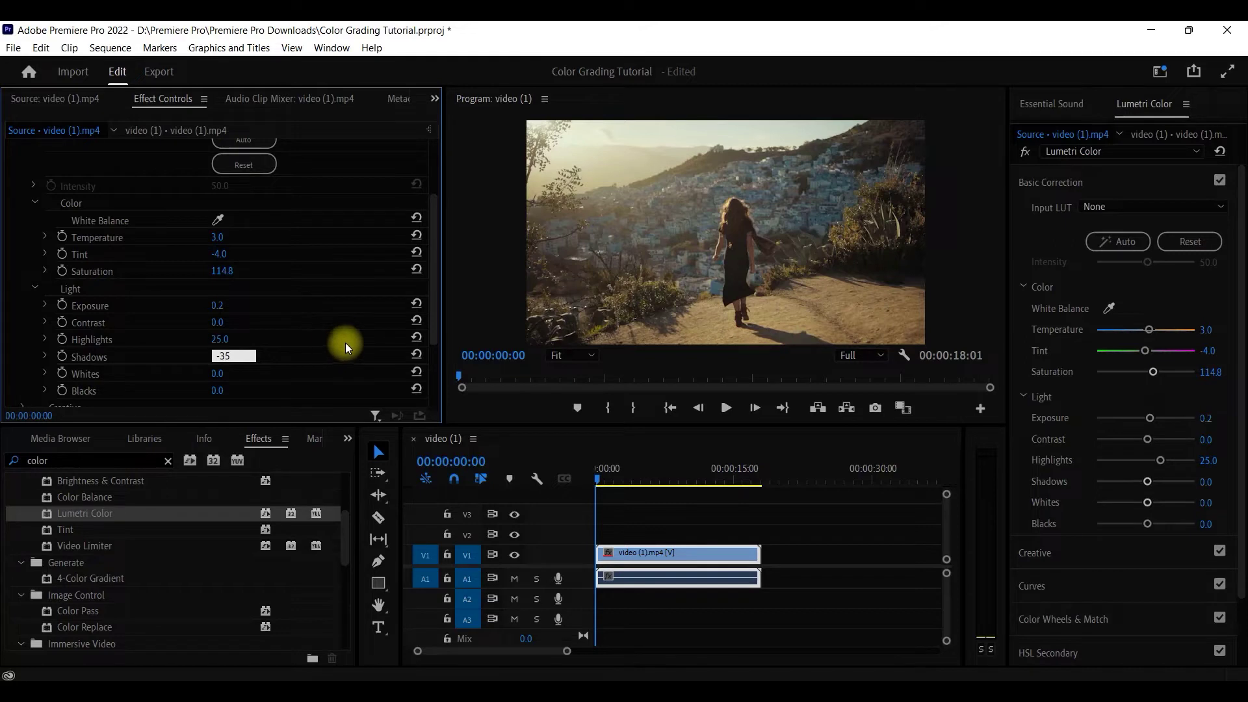
key(Return)
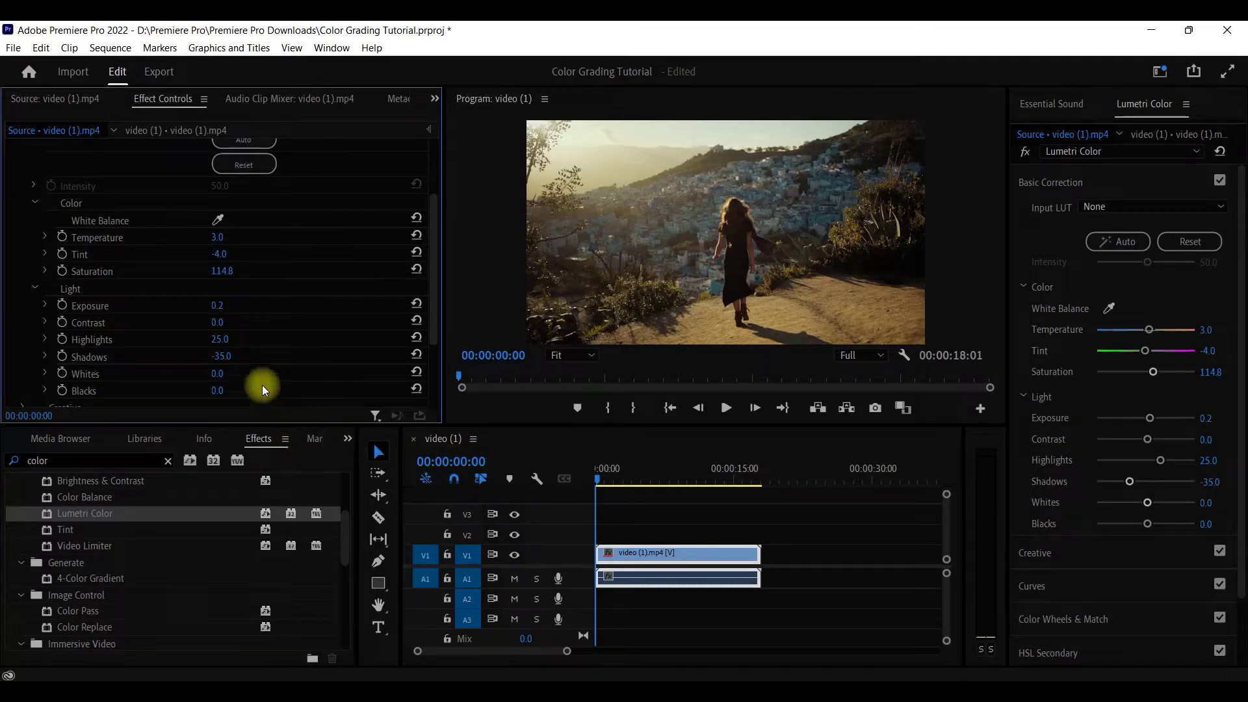
- Set Whites to -20 and Blacks to -5
scroll(156, 368, down, 1)
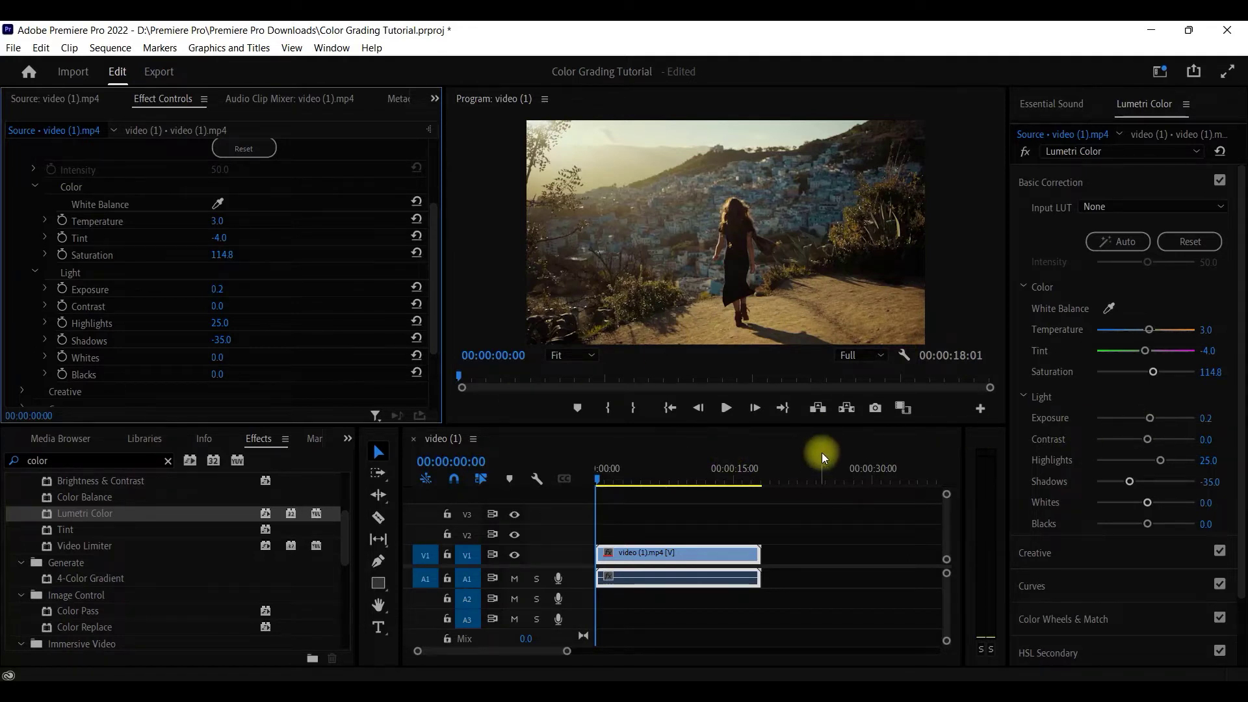
click(221, 357)
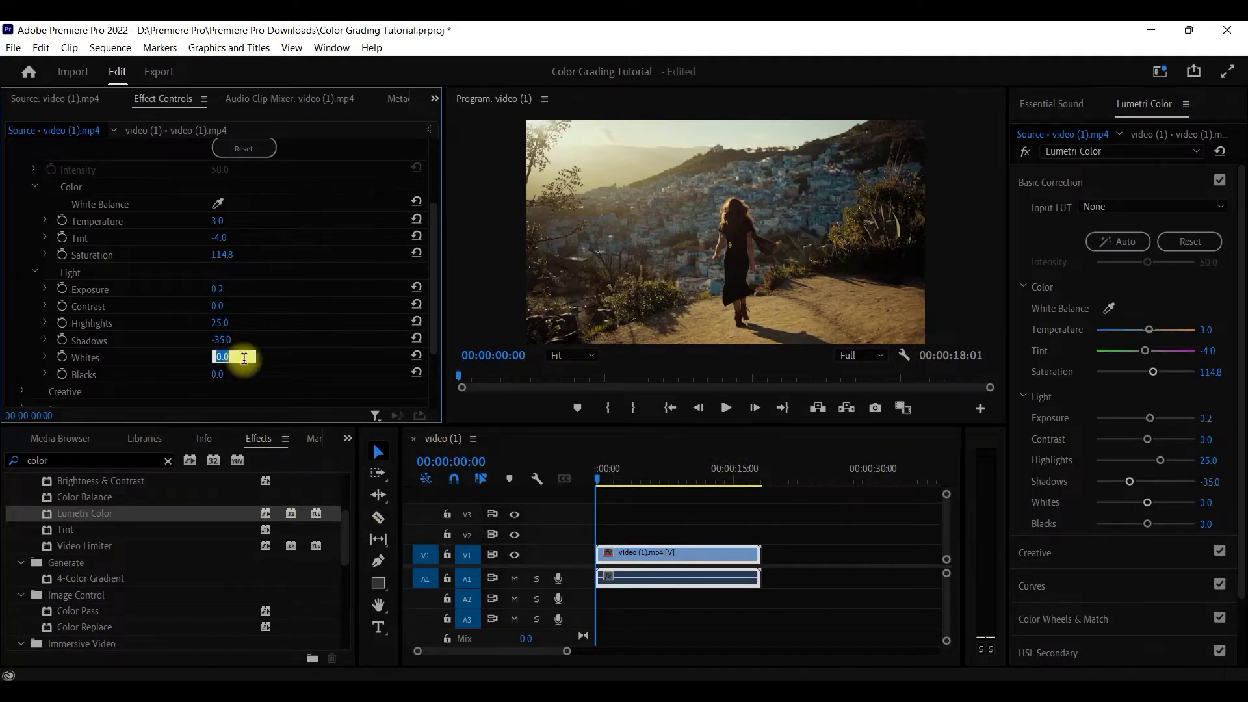
text(-20)
key(Tab)
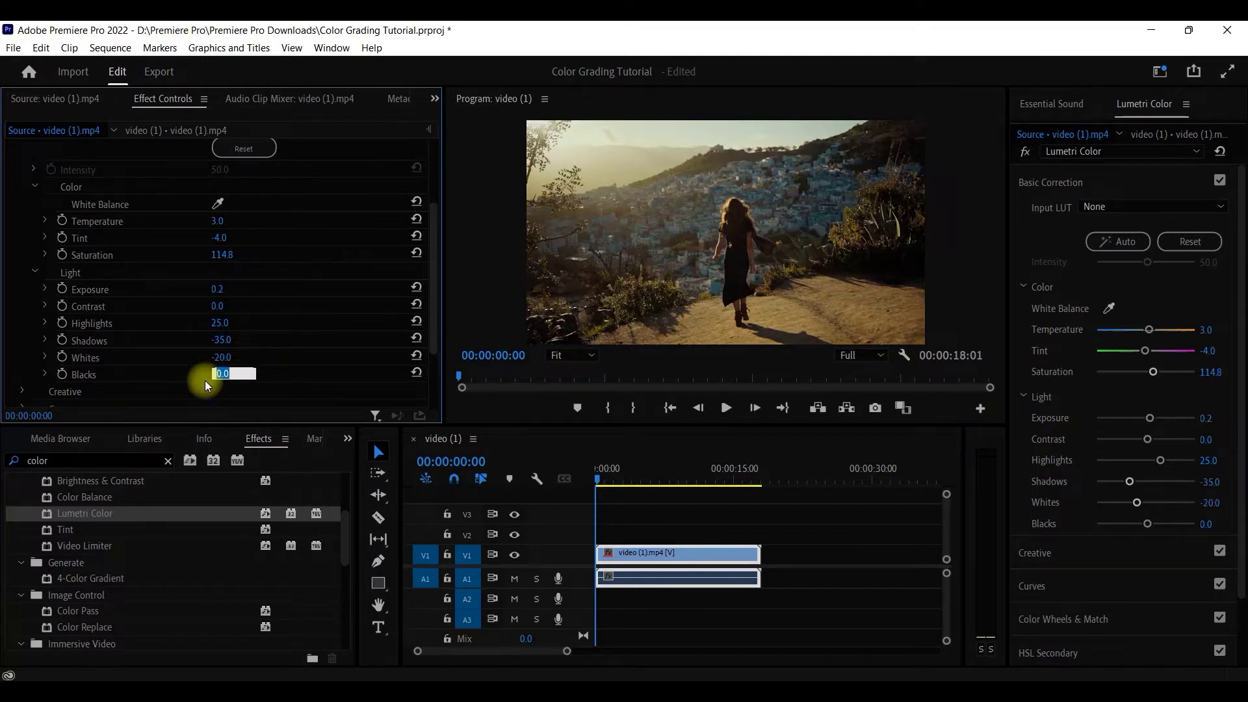
text(-5)
key(Return)
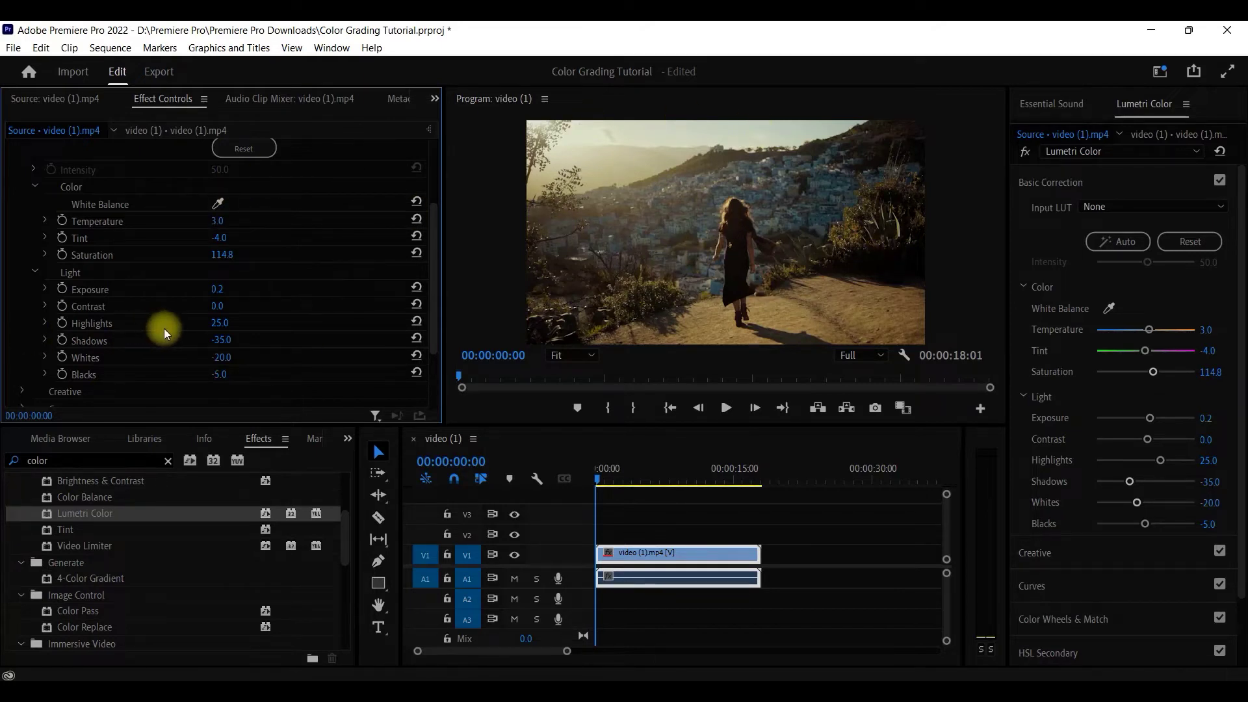
scroll(195, 323, down, 1)
click(223, 239)
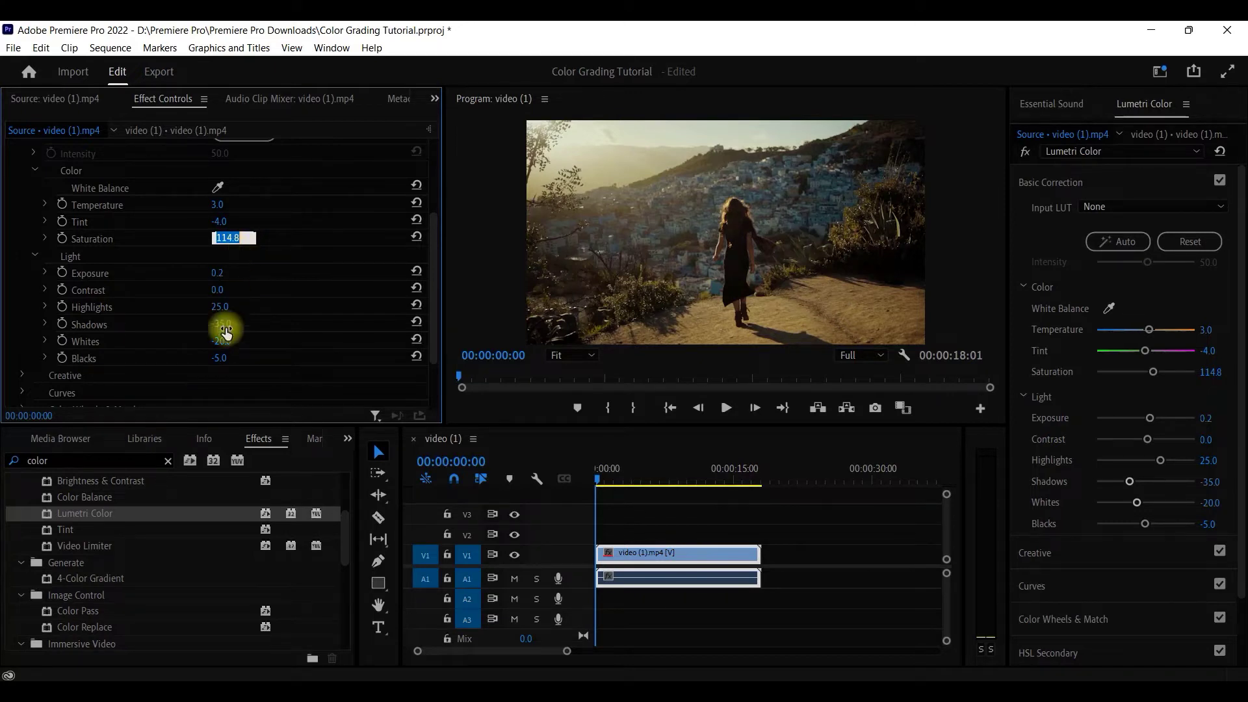
scroll(117, 338, down, 1)
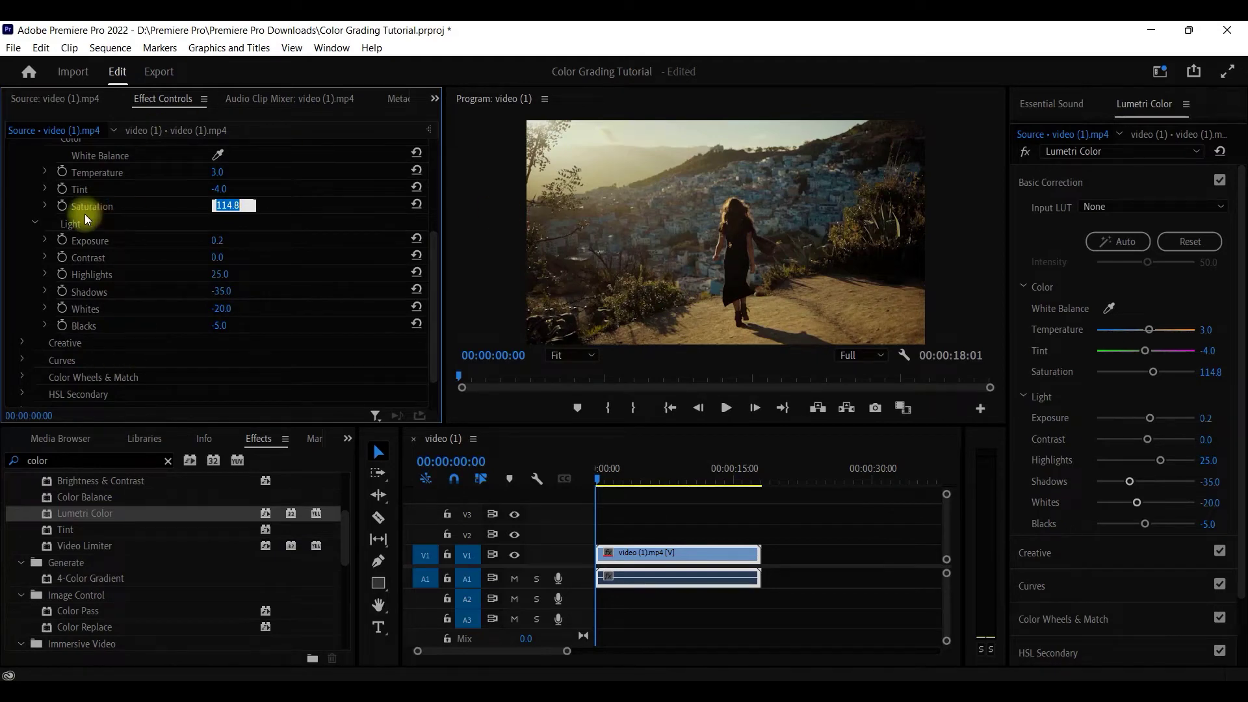
scroll(73, 240, up, 2)
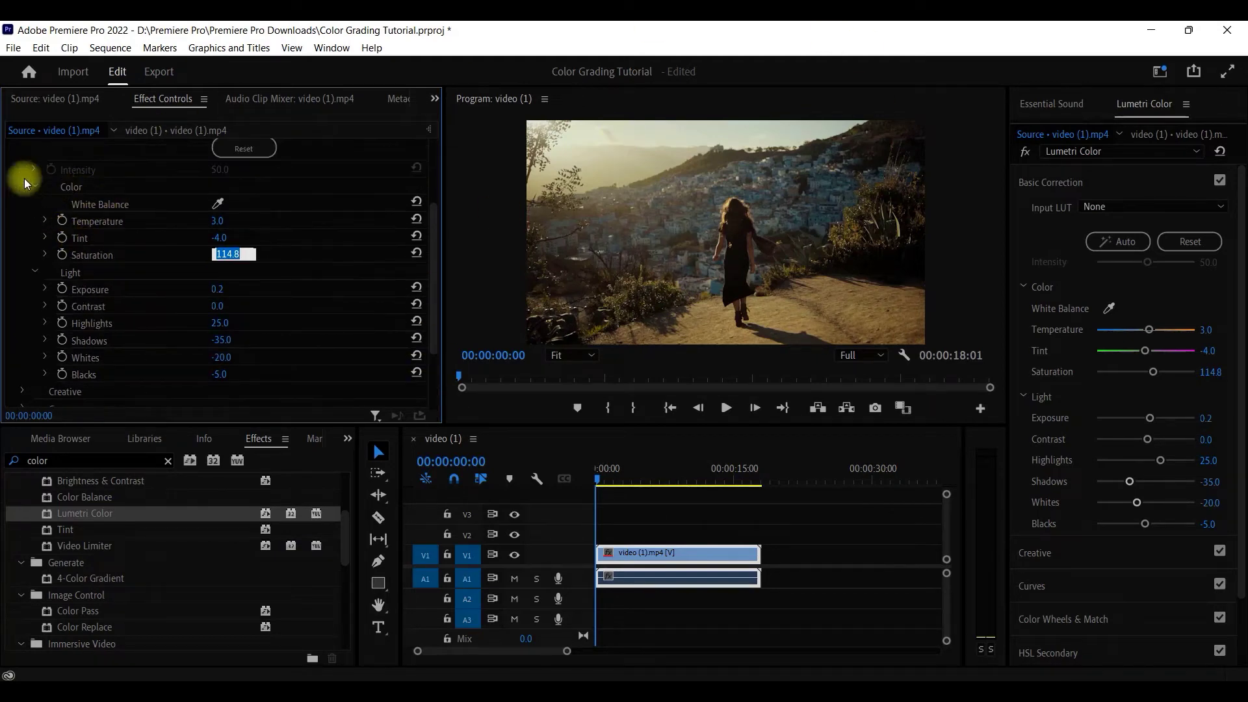
scroll(388, 266, up, 3)
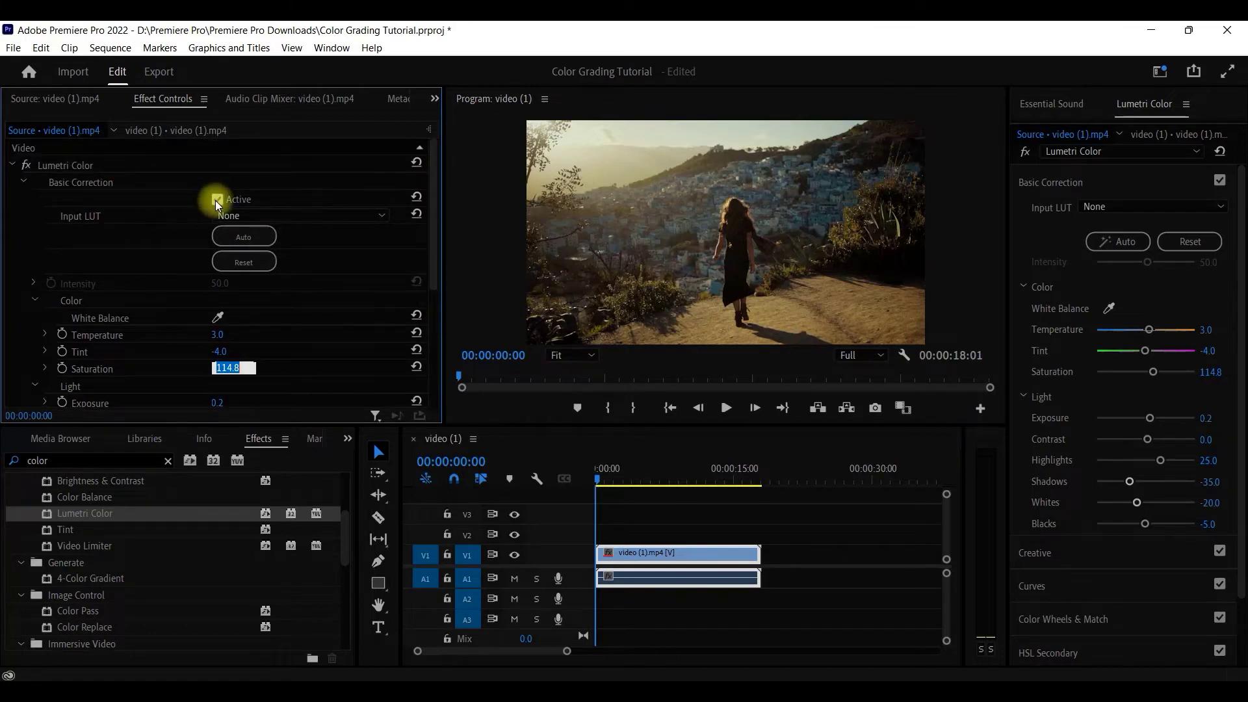
click(217, 199)
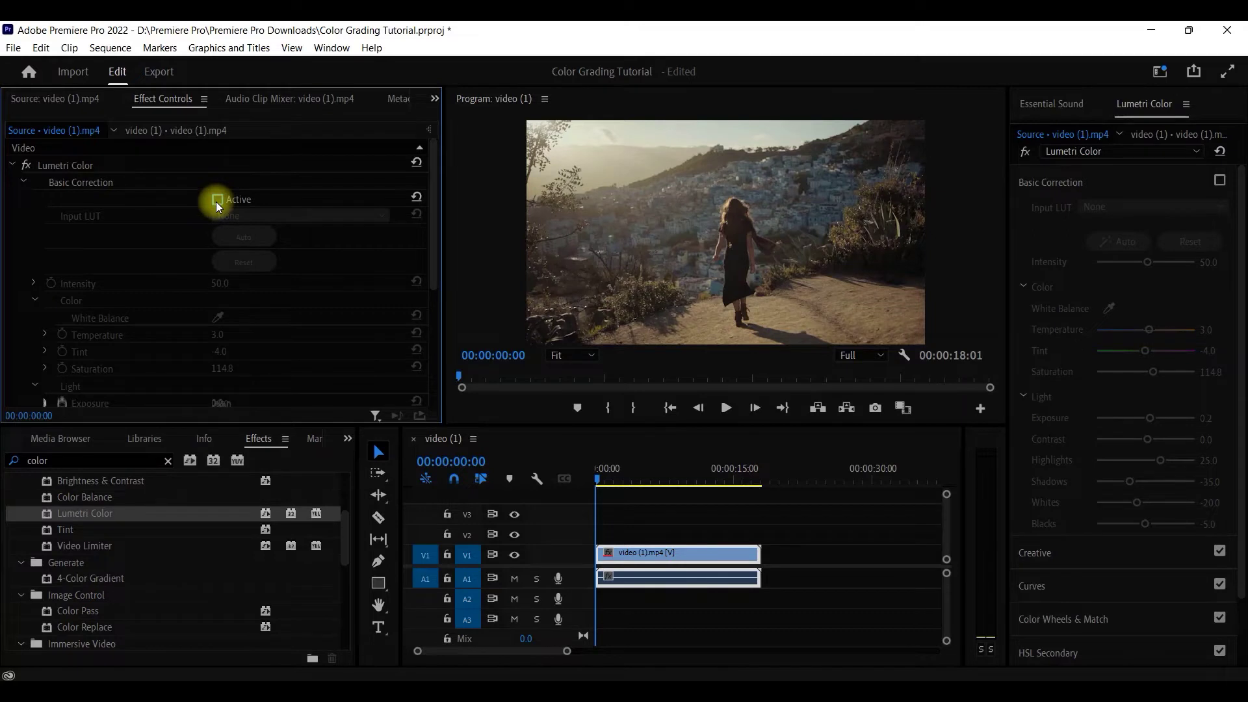
click(217, 201)
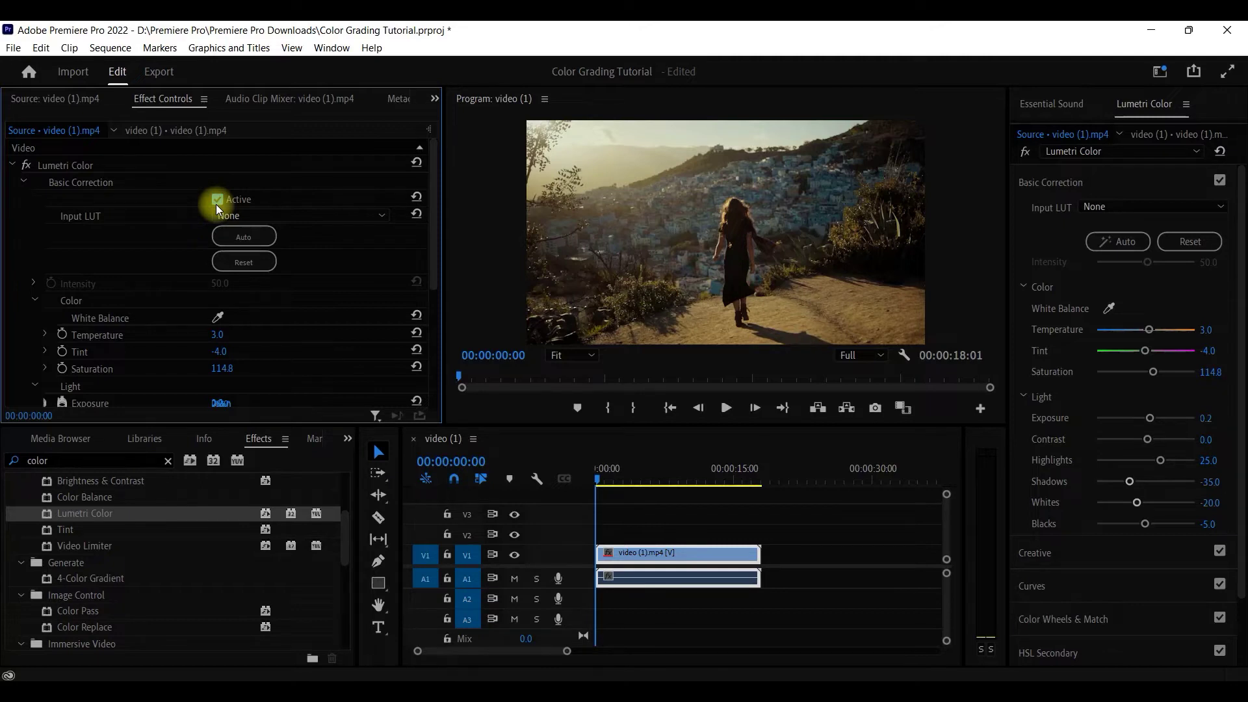
click(217, 202)
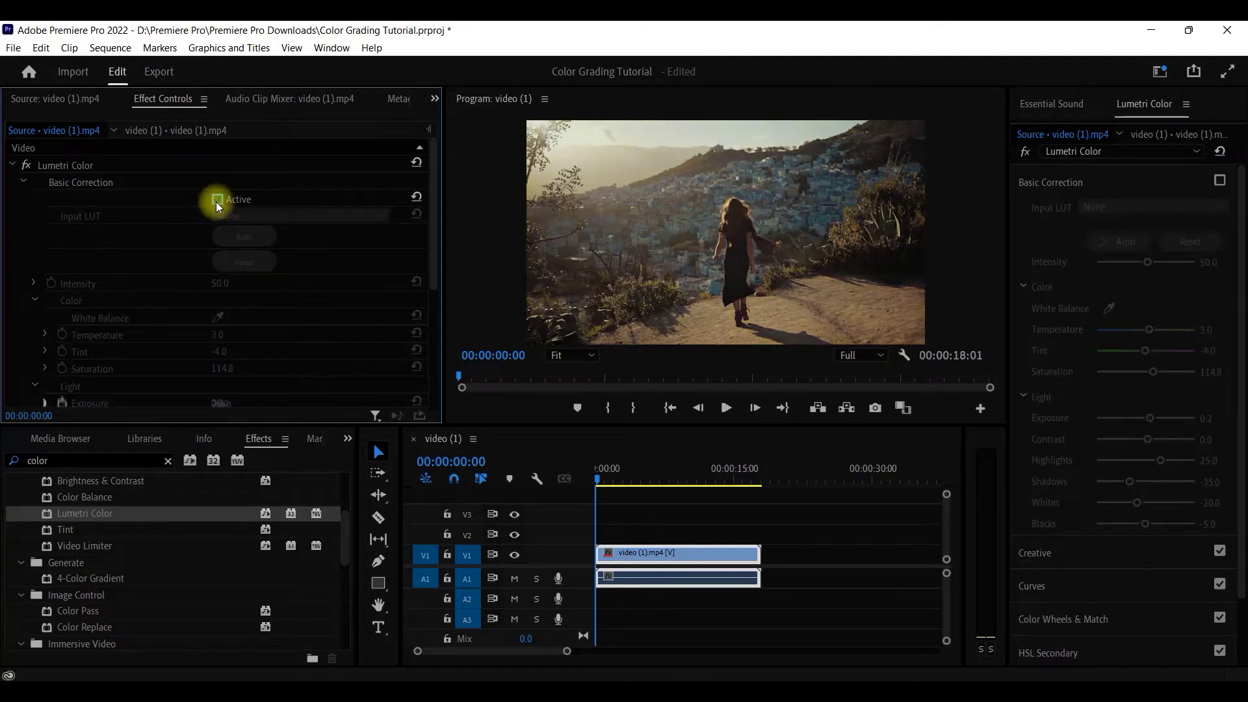
click(216, 200)
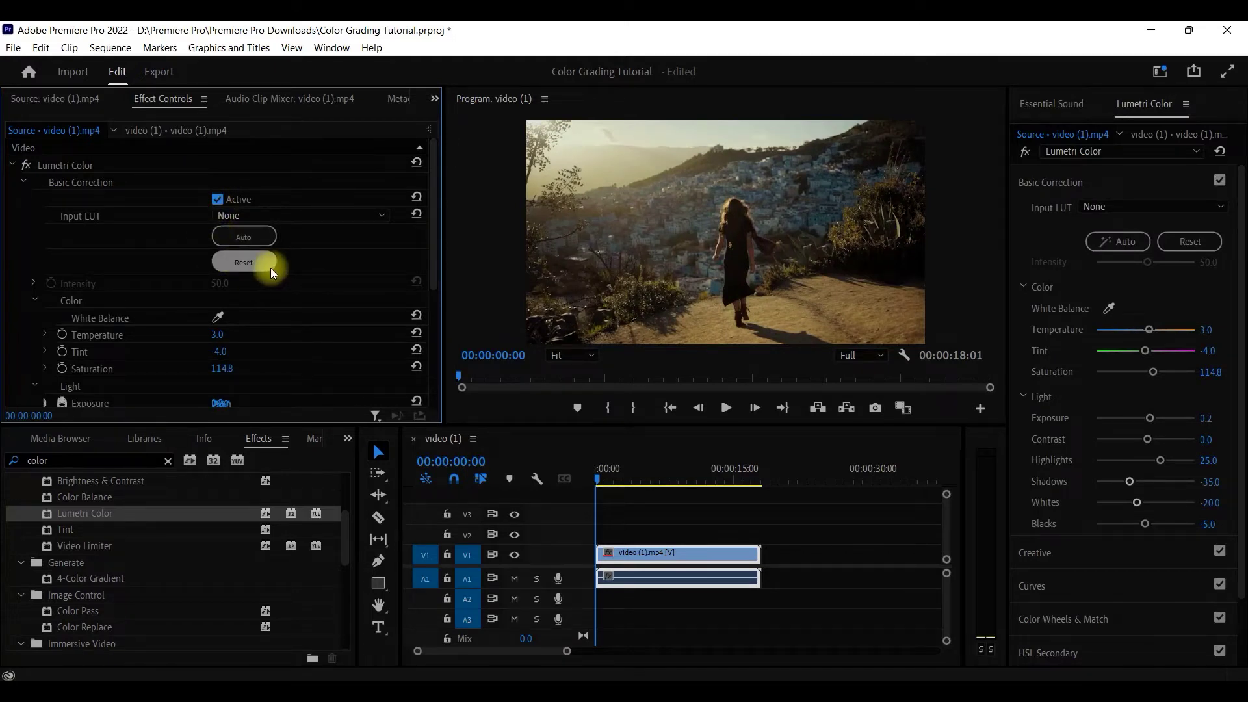
scroll(187, 308, down, 1)
scroll(189, 308, down, 7)
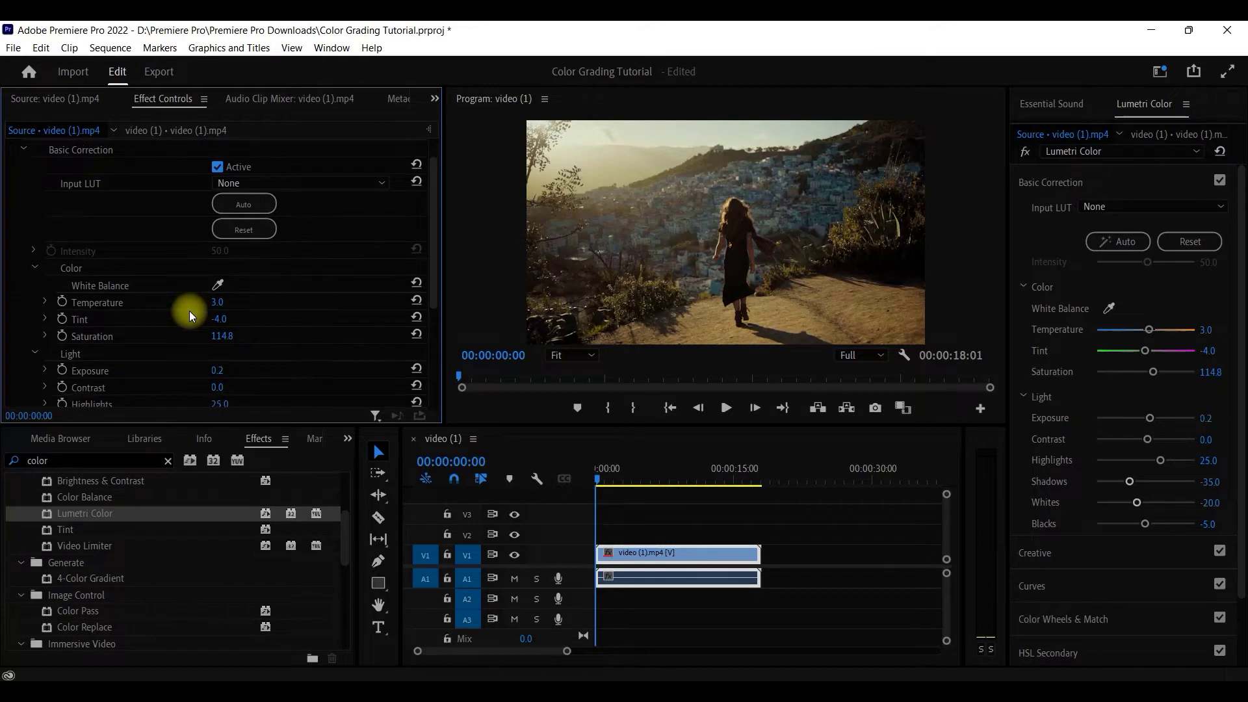
scroll(190, 305, down, 5)
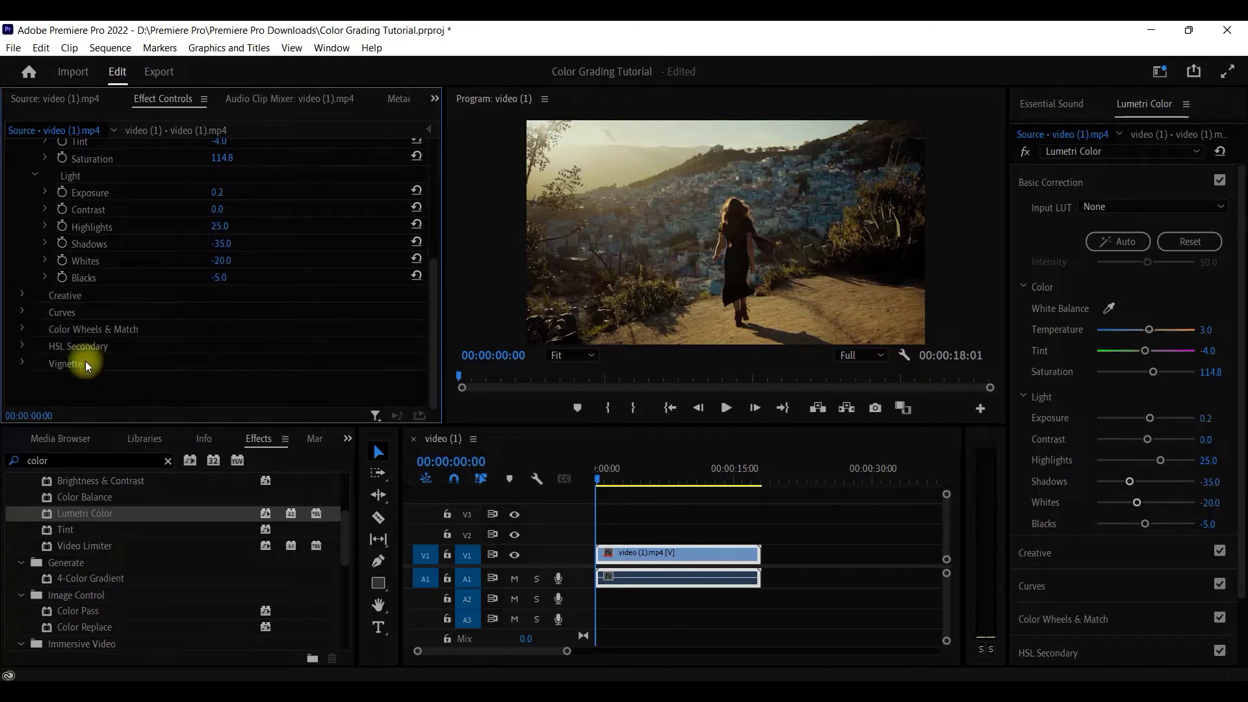
- Expand HSL Secondary and scroll down to its H, S and L range sliders
click(21, 345)
scroll(211, 368, down, 1)
scroll(224, 372, down, 2)
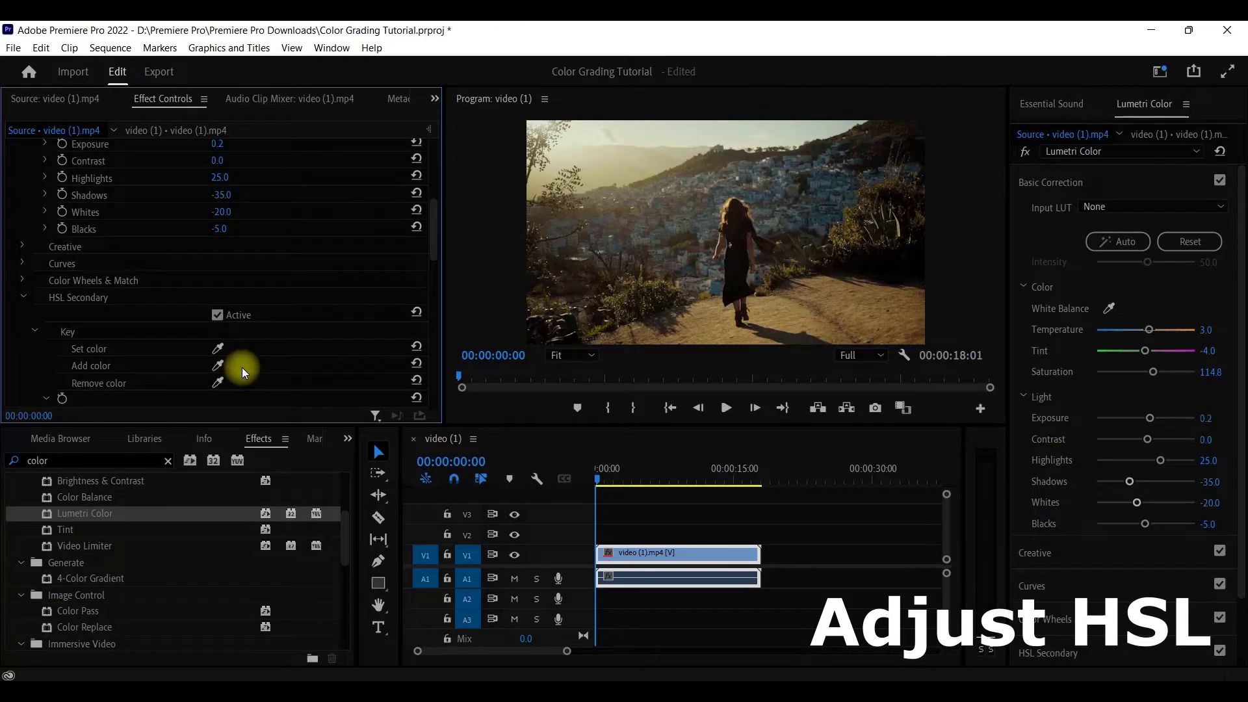
scroll(158, 335, down, 2)
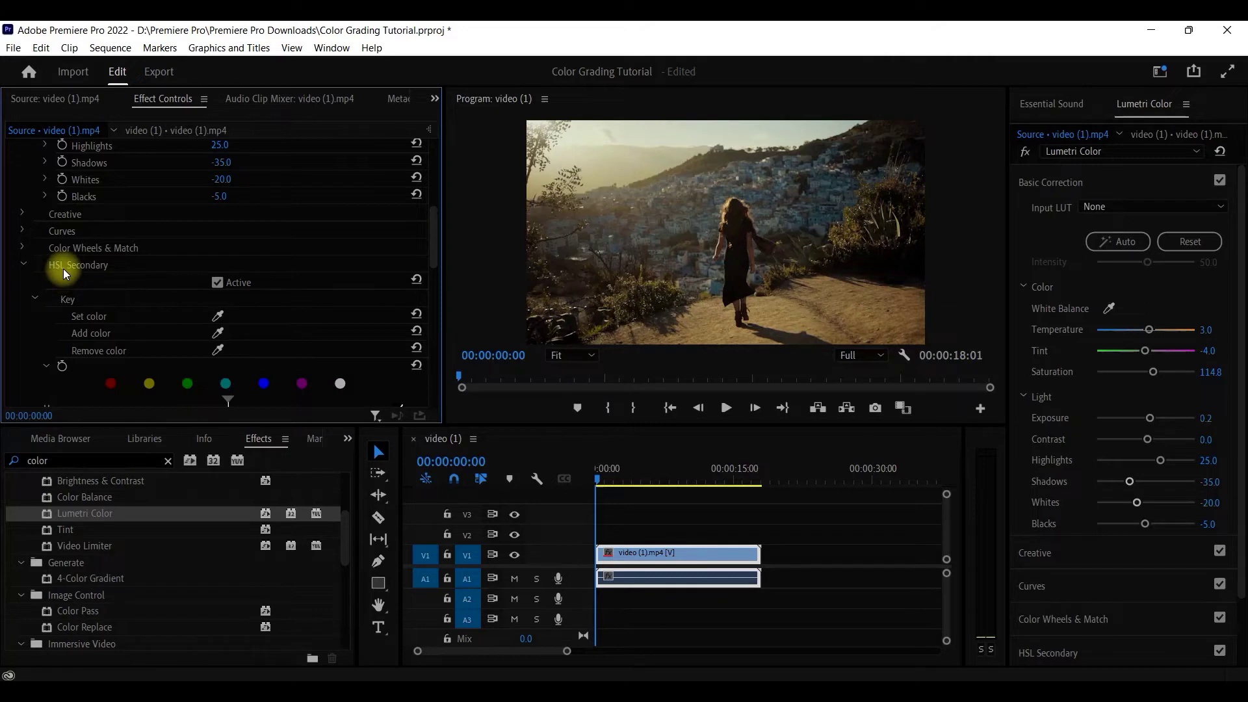
scroll(53, 314, down, 3)
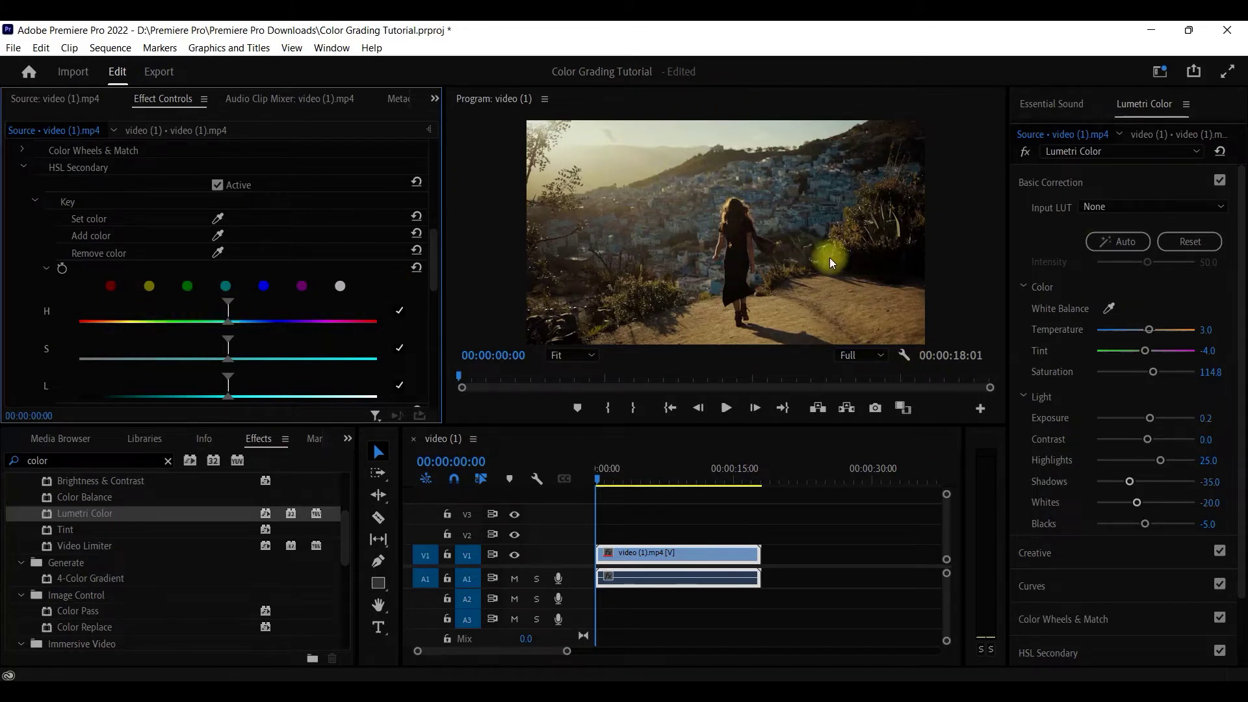
- Turn off the S and L keys and narrow the isolated hue range, softening its edges
drag(228, 310, 156, 315)
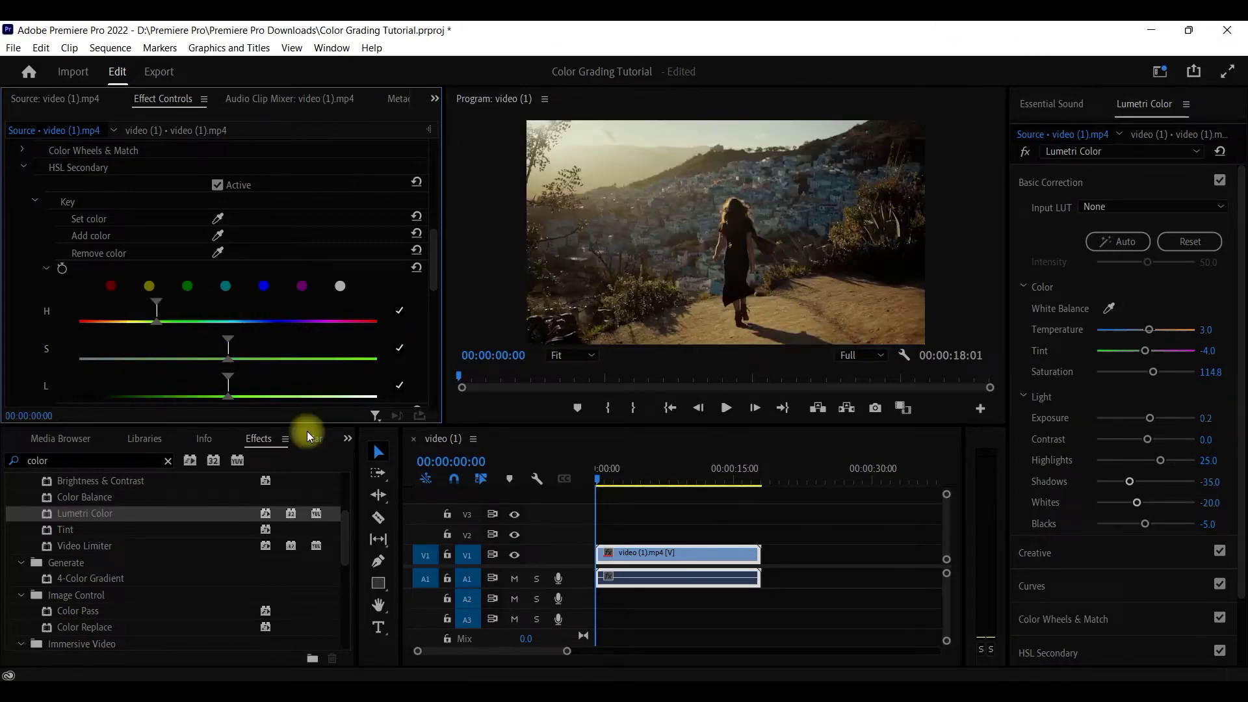
click(400, 348)
click(400, 385)
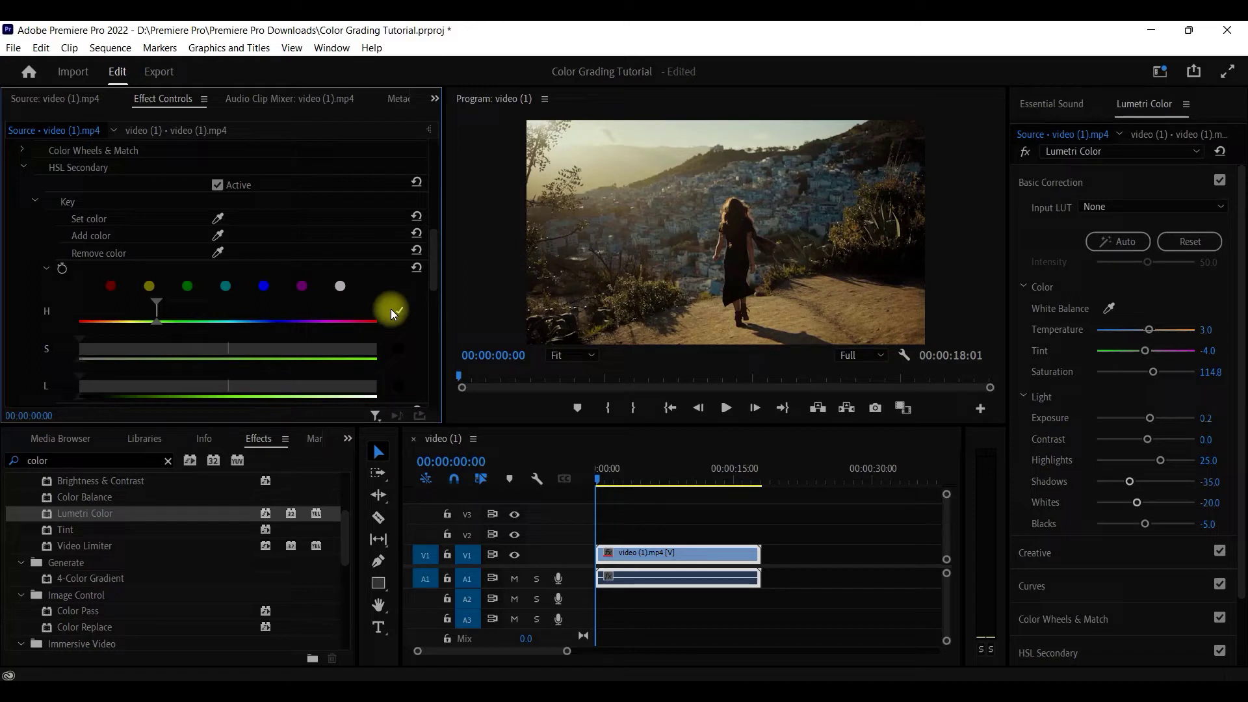
click(403, 312)
drag(157, 304, 165, 299)
drag(165, 300, 186, 300)
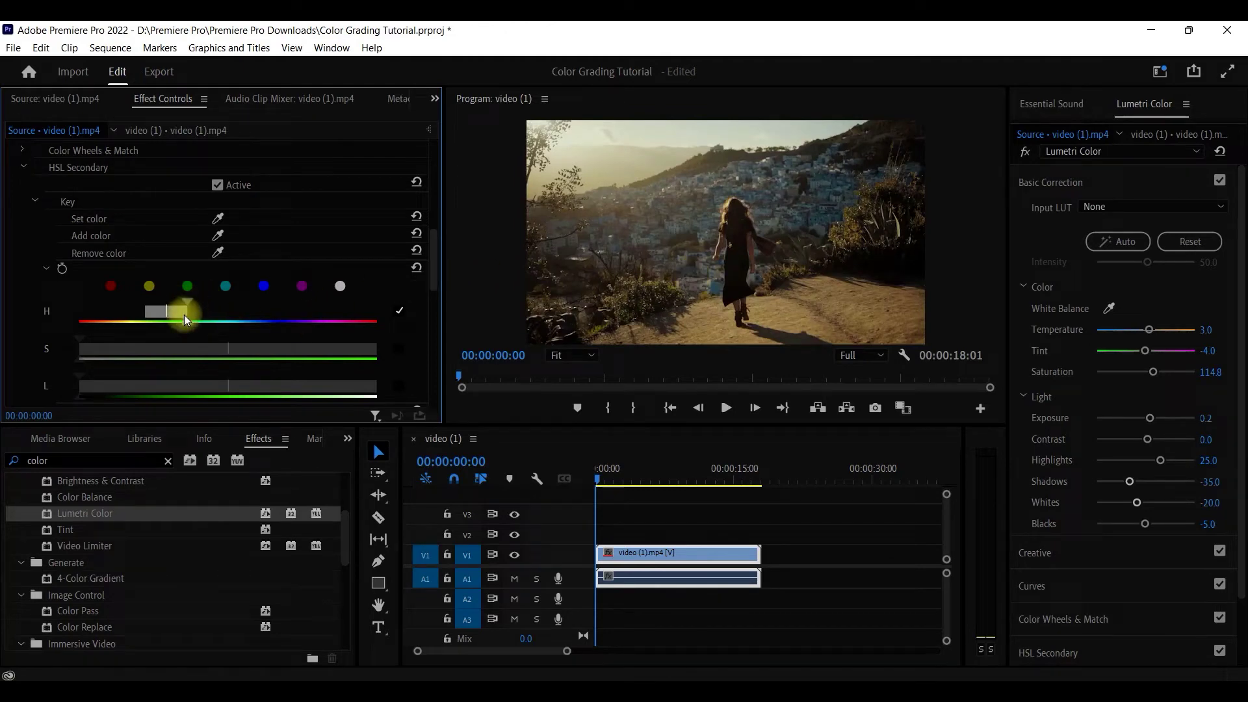
mouse_move(186, 321)
mouse_down()
mouse_move(204, 327)
mouse_move(177, 328)
mouse_move(190, 302)
mouse_move(227, 313)
mouse_move(165, 322)
mouse_move(205, 309)
mouse_move(189, 312)
mouse_move(314, 337)
mouse_move(201, 317)
mouse_move(139, 322)
mouse_move(176, 328)
mouse_up()
drag(373, 311, 271, 326)
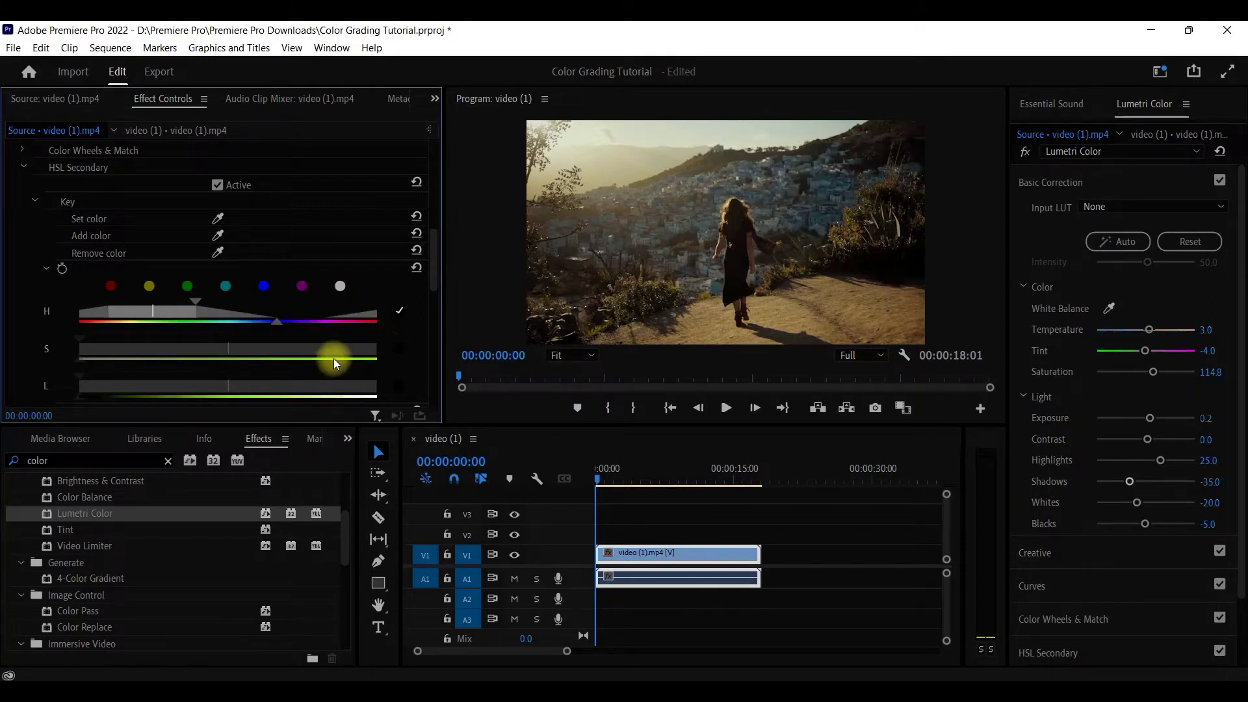
- Re-enable and adjust the saturation range, then set the lightness range of the key
click(397, 349)
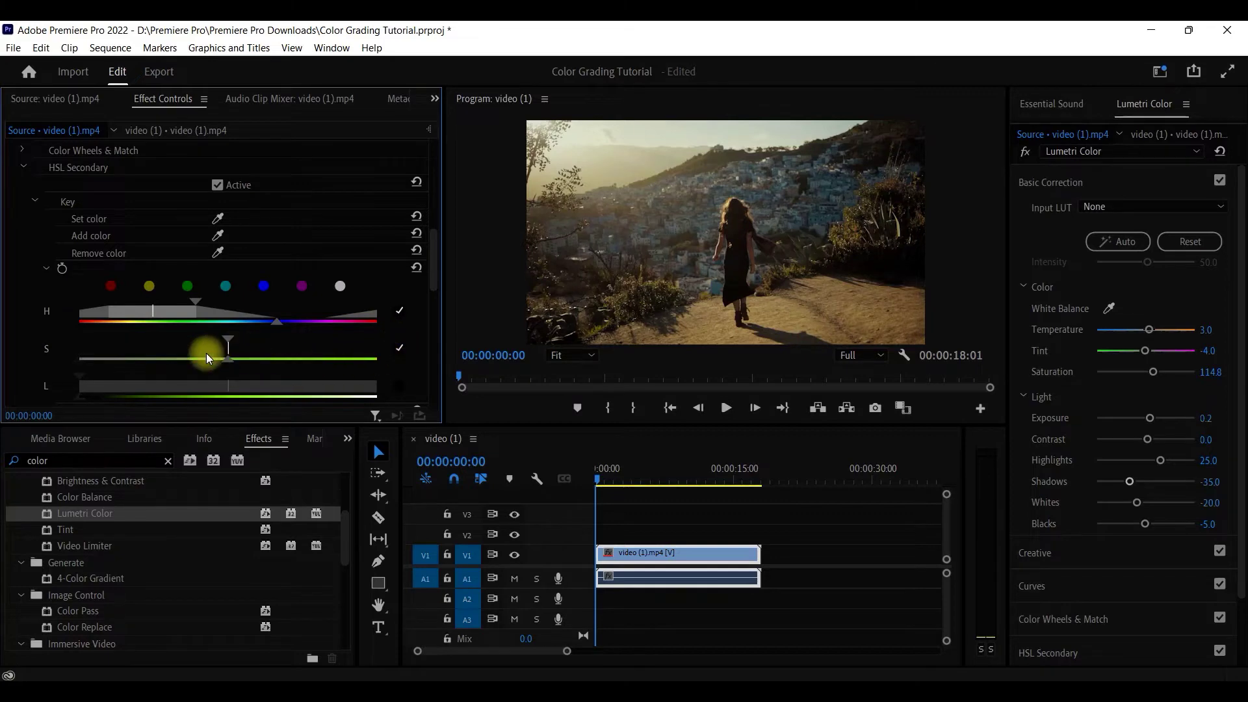
drag(228, 339, 285, 372)
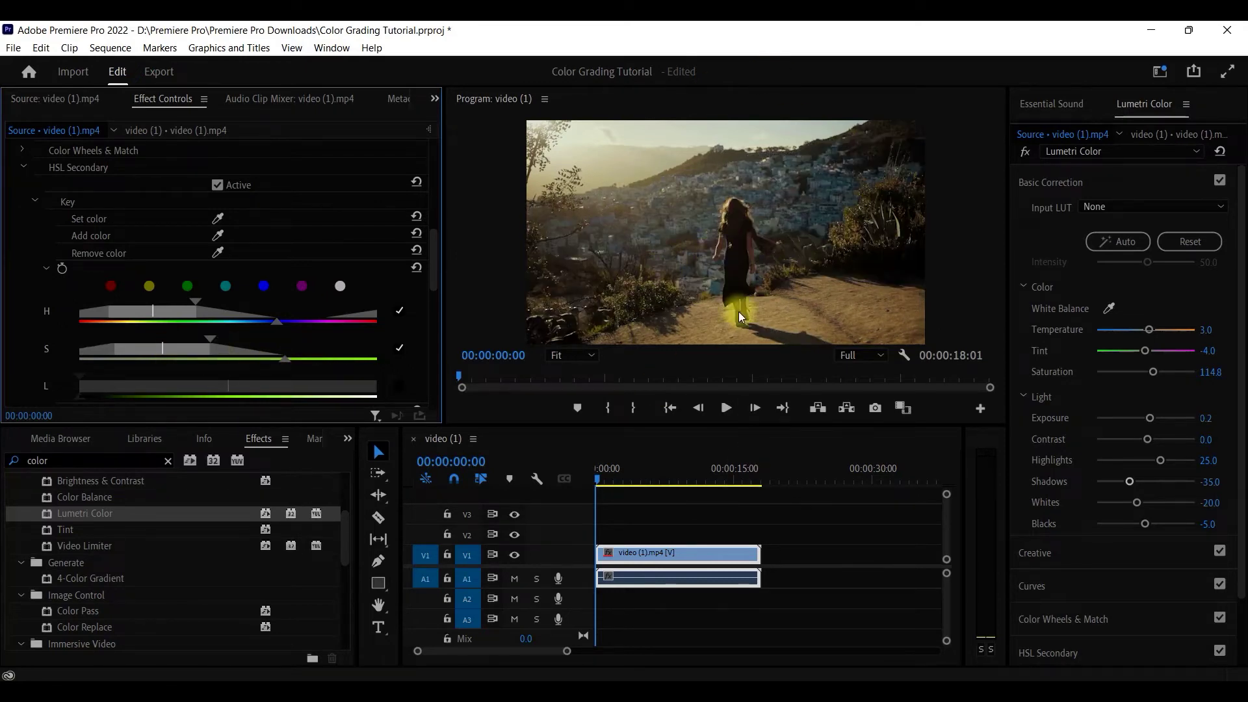
mouse_move(279, 360)
mouse_down()
mouse_move(267, 360)
mouse_move(301, 365)
mouse_up()
scroll(364, 383, down, 1)
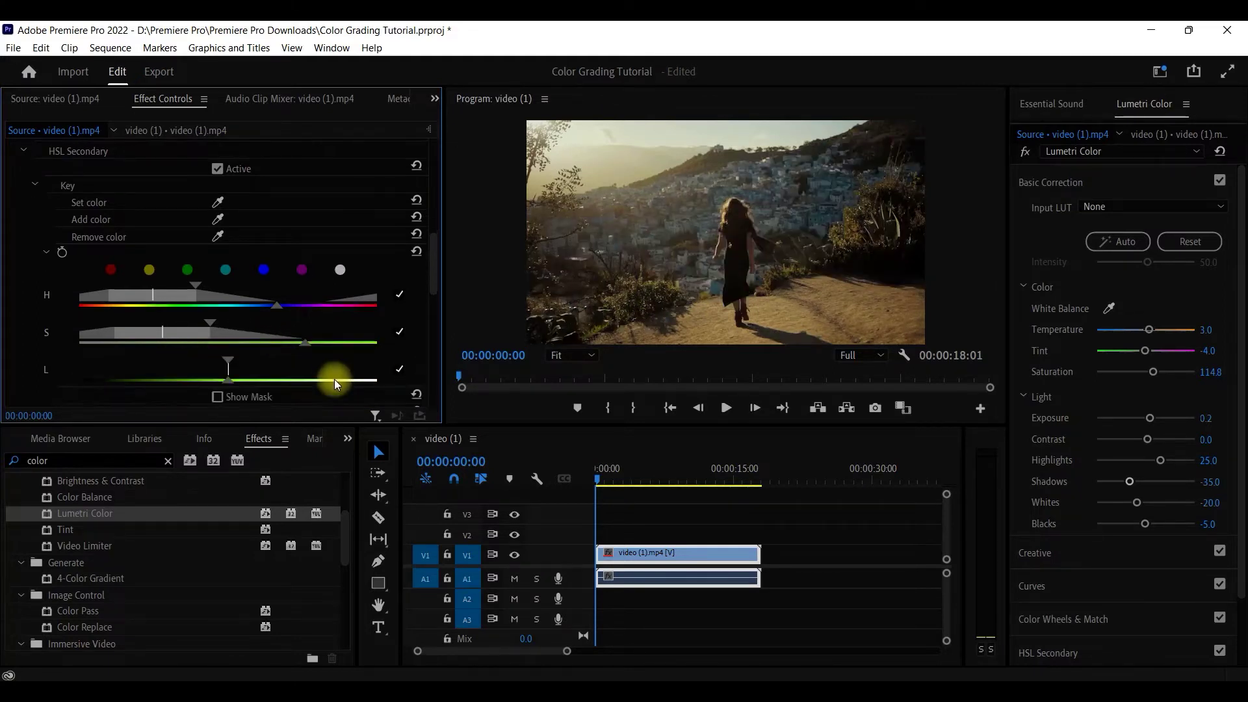
drag(226, 357, 274, 395)
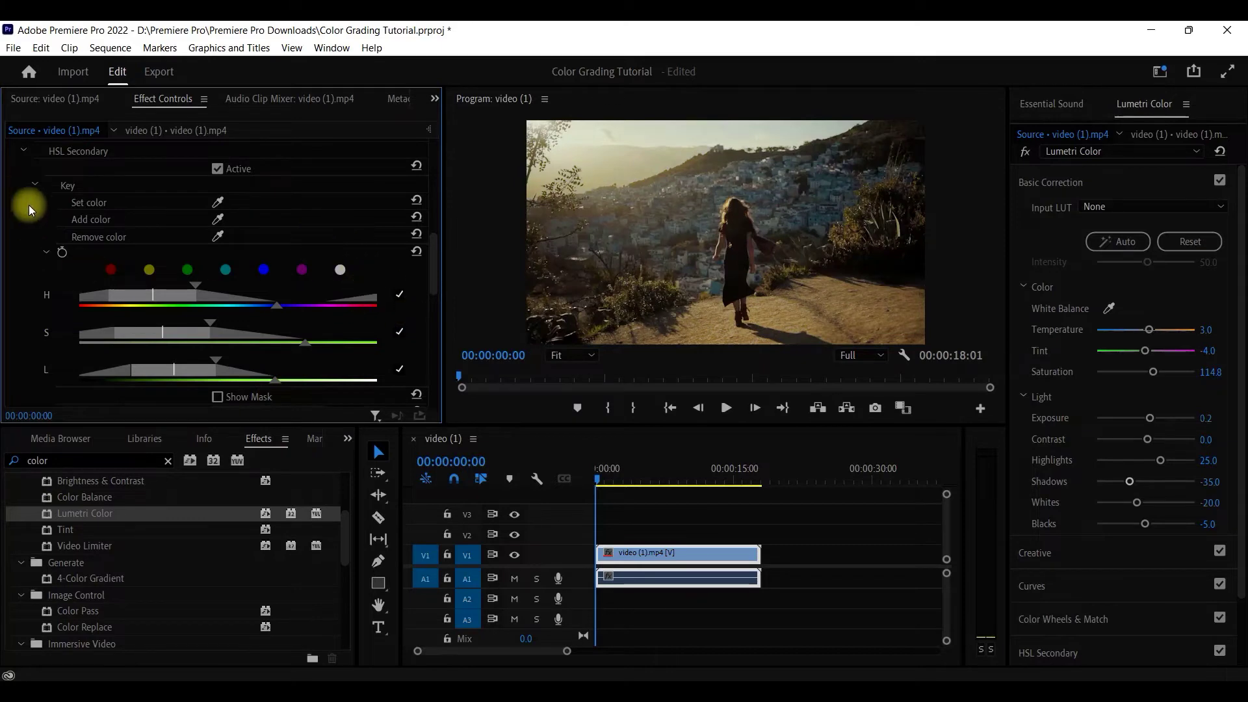
scroll(177, 303, up, 1)
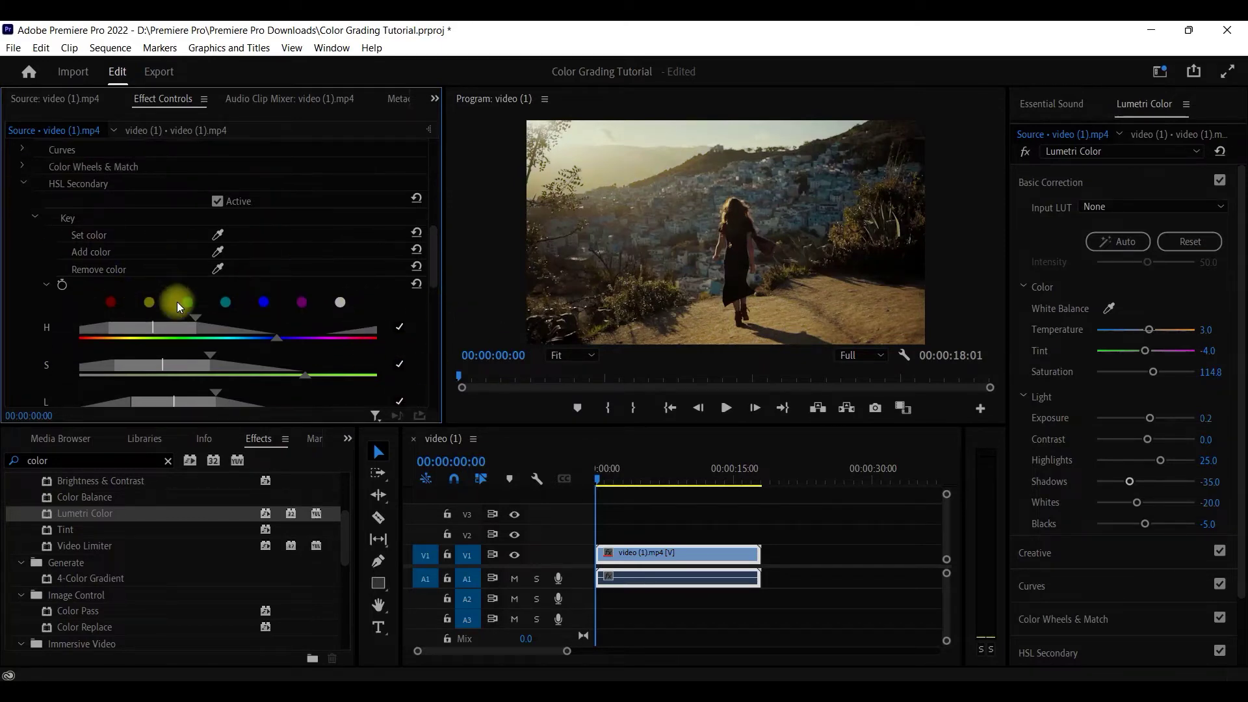
click(217, 202)
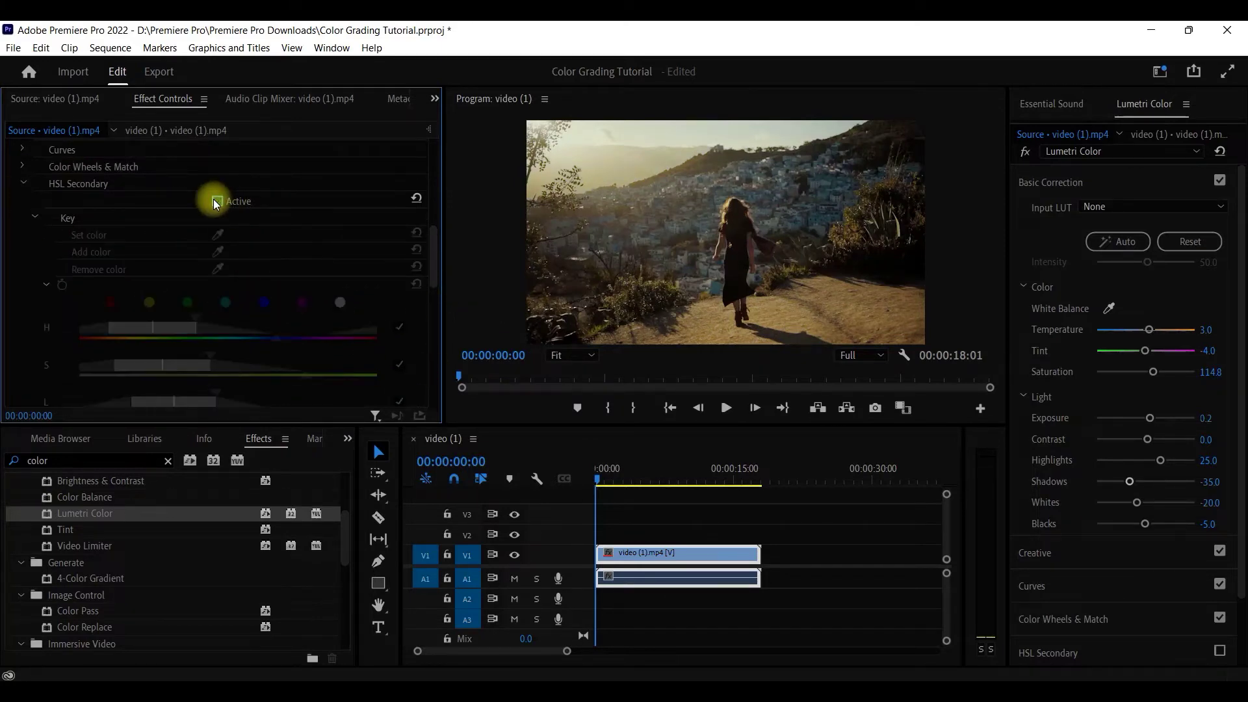
click(217, 202)
click(217, 202)
click(217, 202)
scroll(345, 298, down, 2)
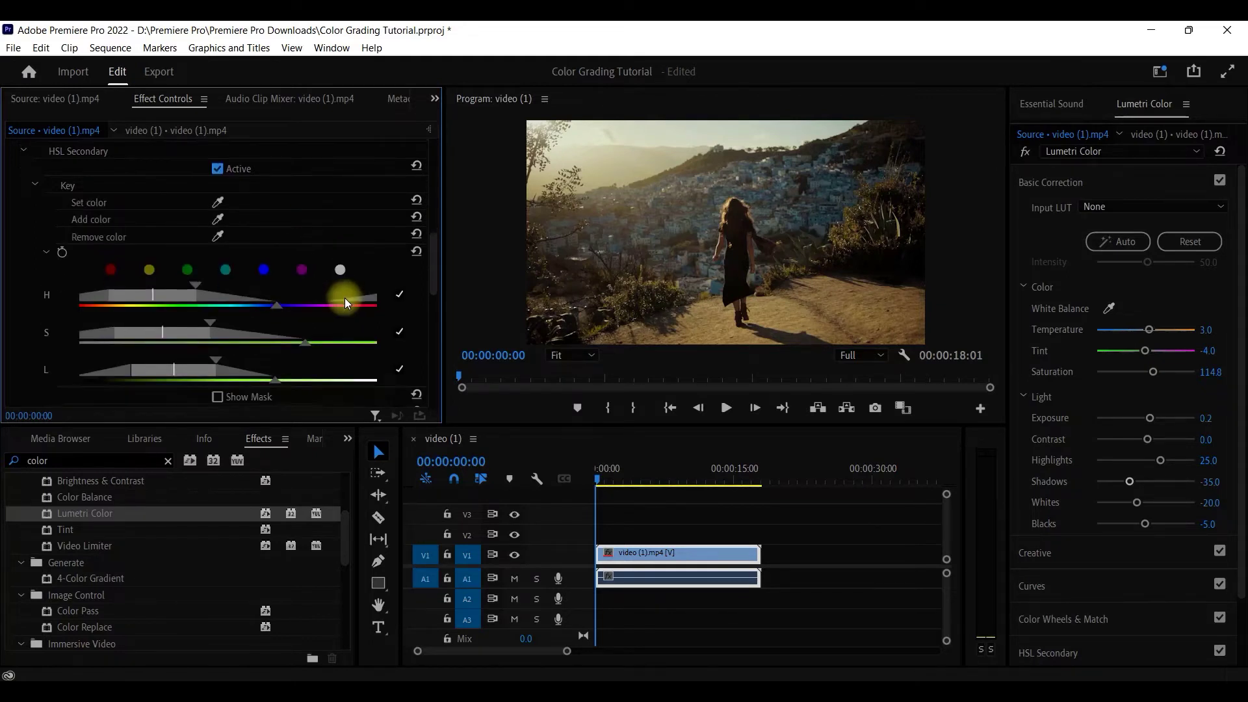
scroll(244, 354, down, 3)
scroll(262, 361, down, 2)
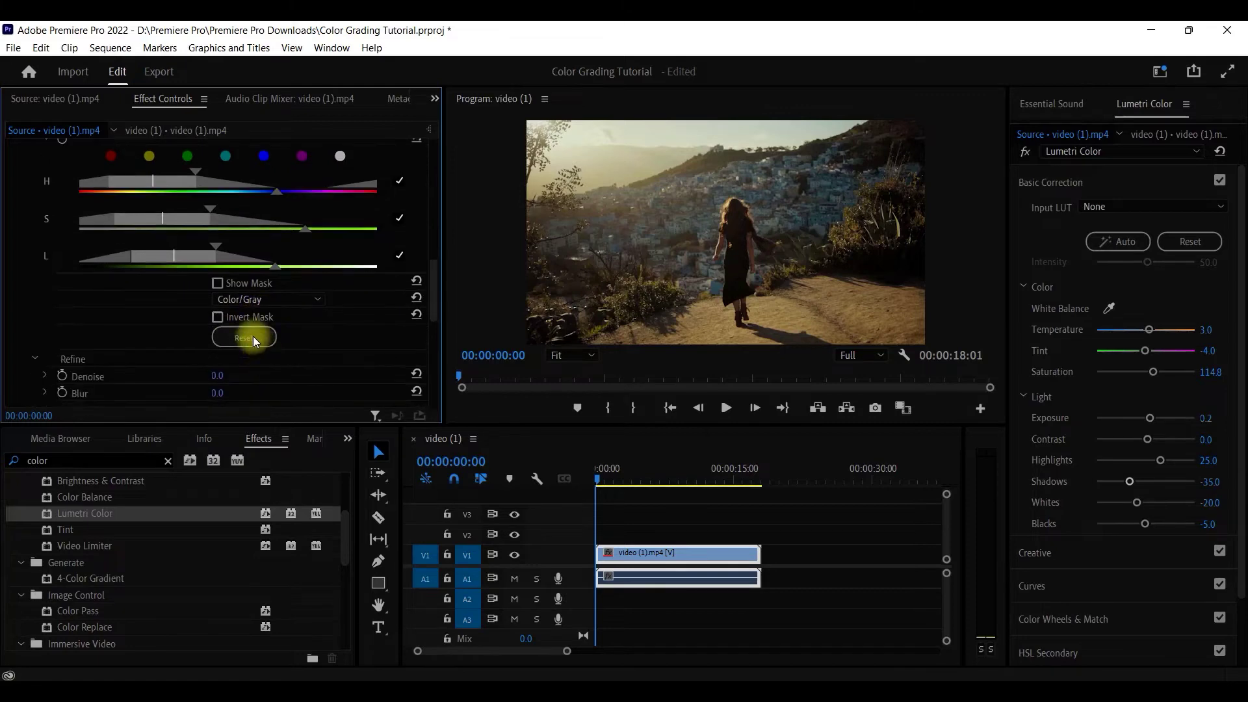
click(218, 282)
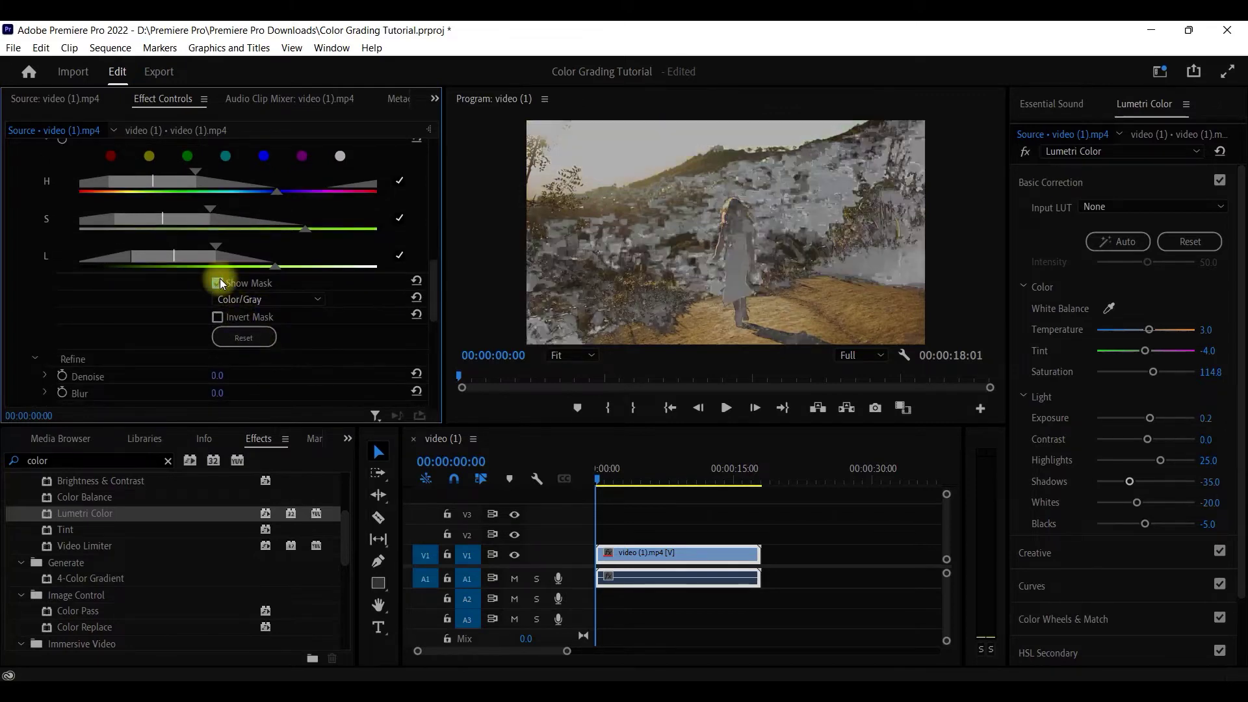
click(219, 283)
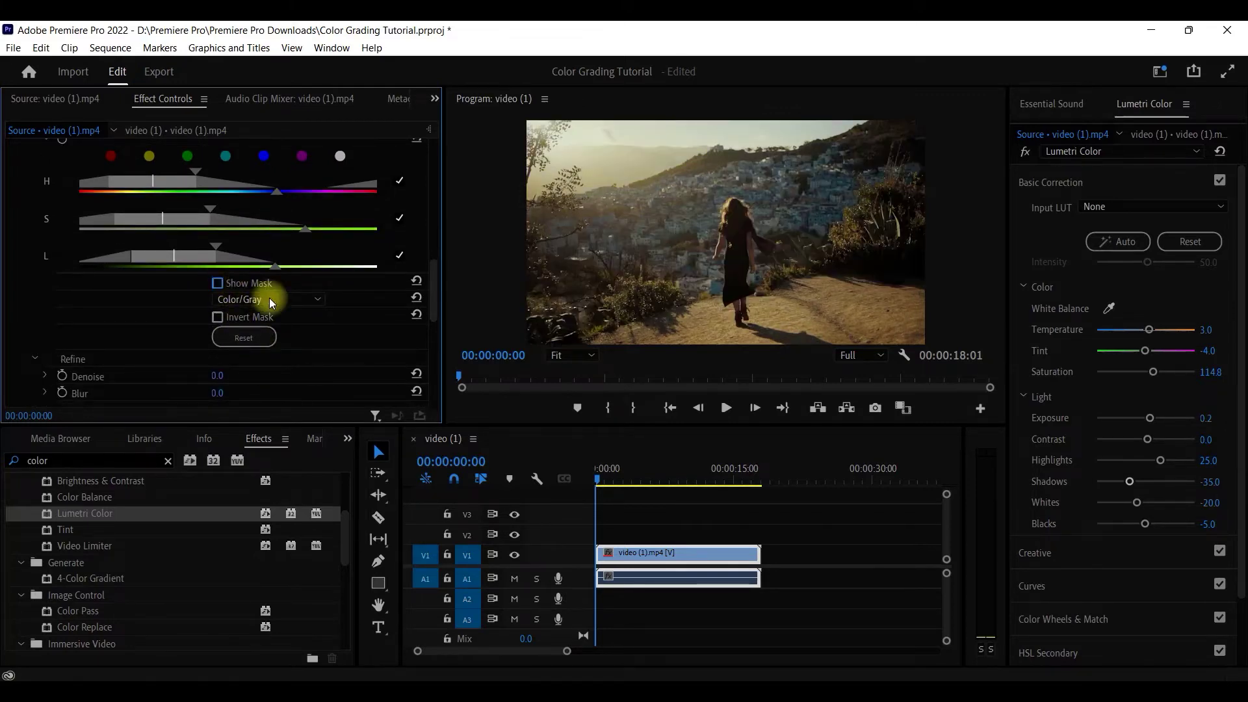
click(311, 298)
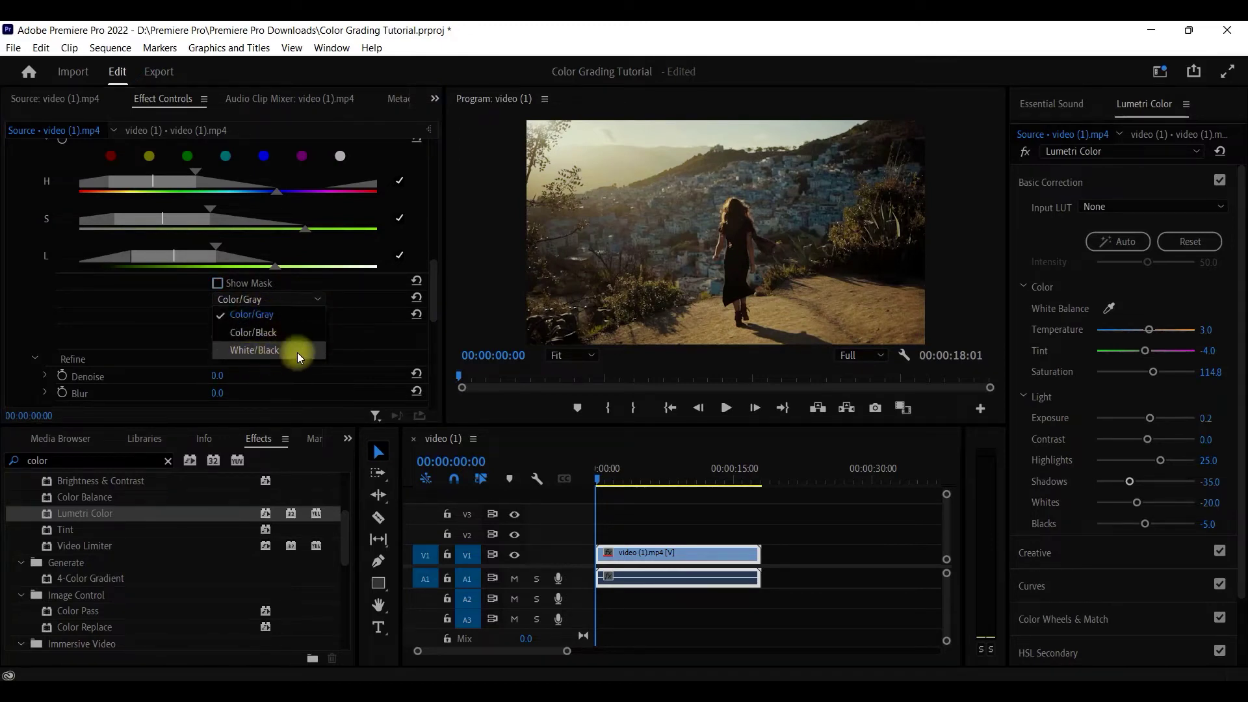
click(273, 313)
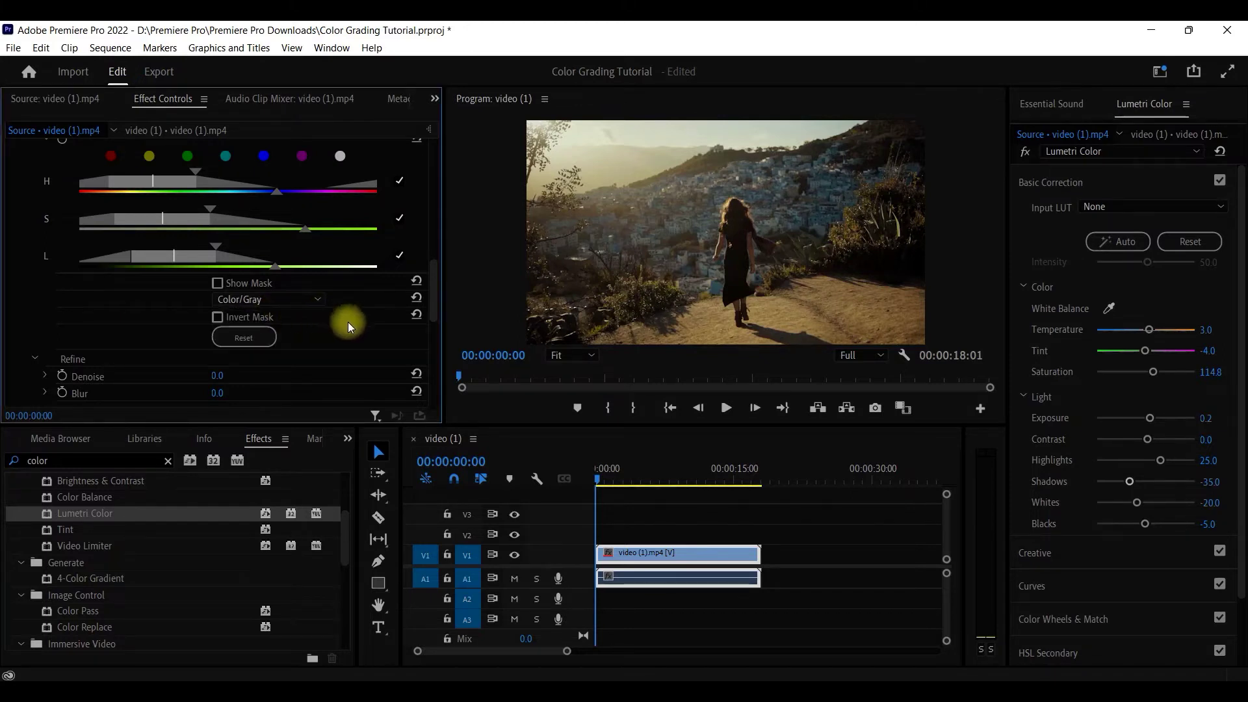
- Raise the HSL Secondary luminance slider to slightly brighten the isolated colour range
scroll(119, 380, down, 4)
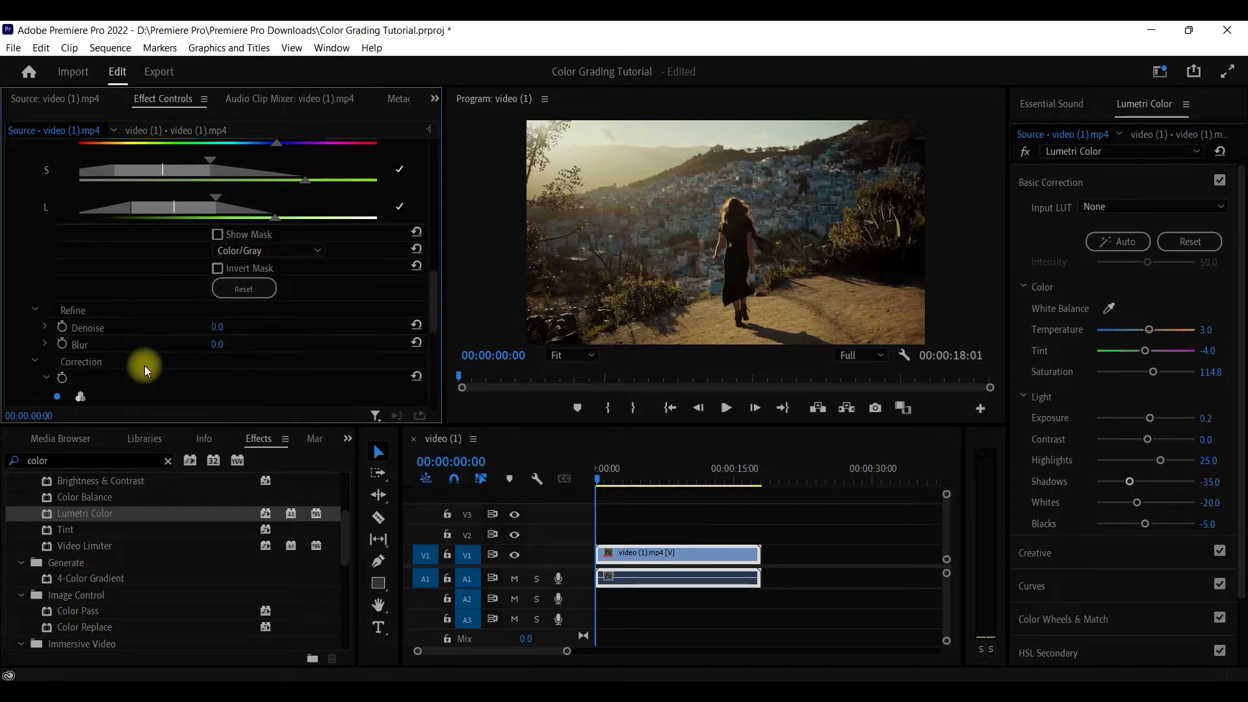
scroll(112, 361, down, 5)
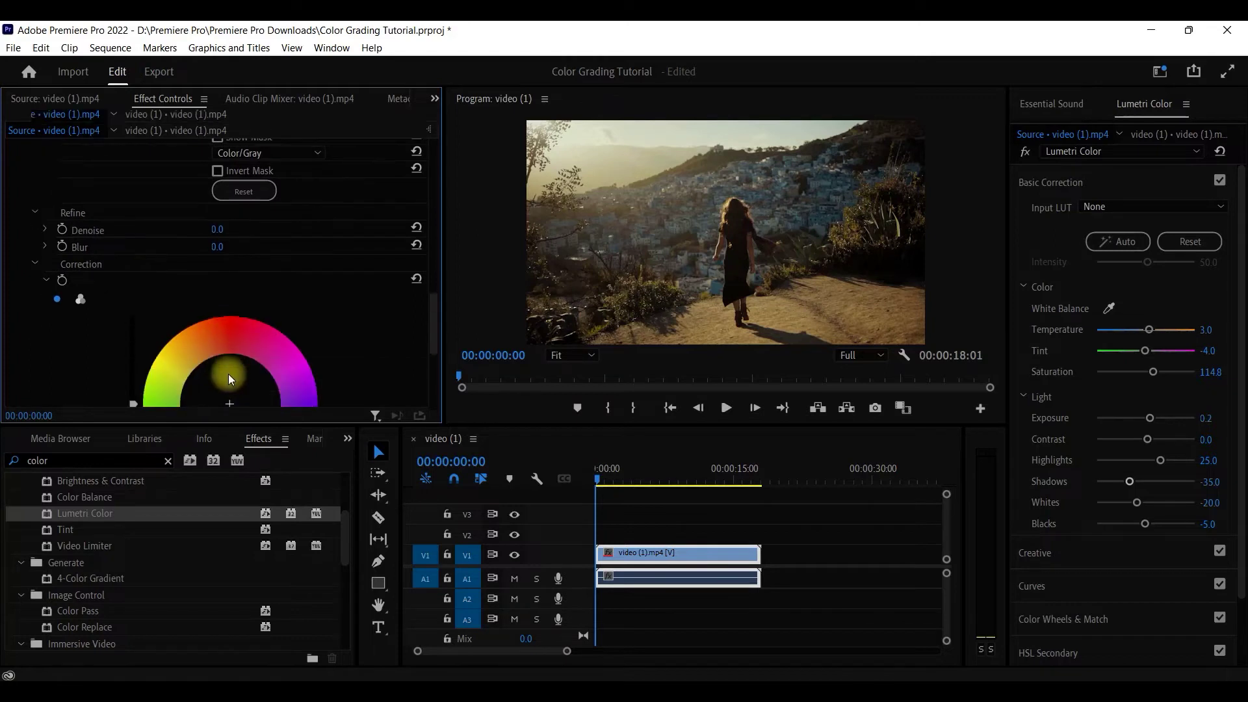
scroll(223, 364, down, 3)
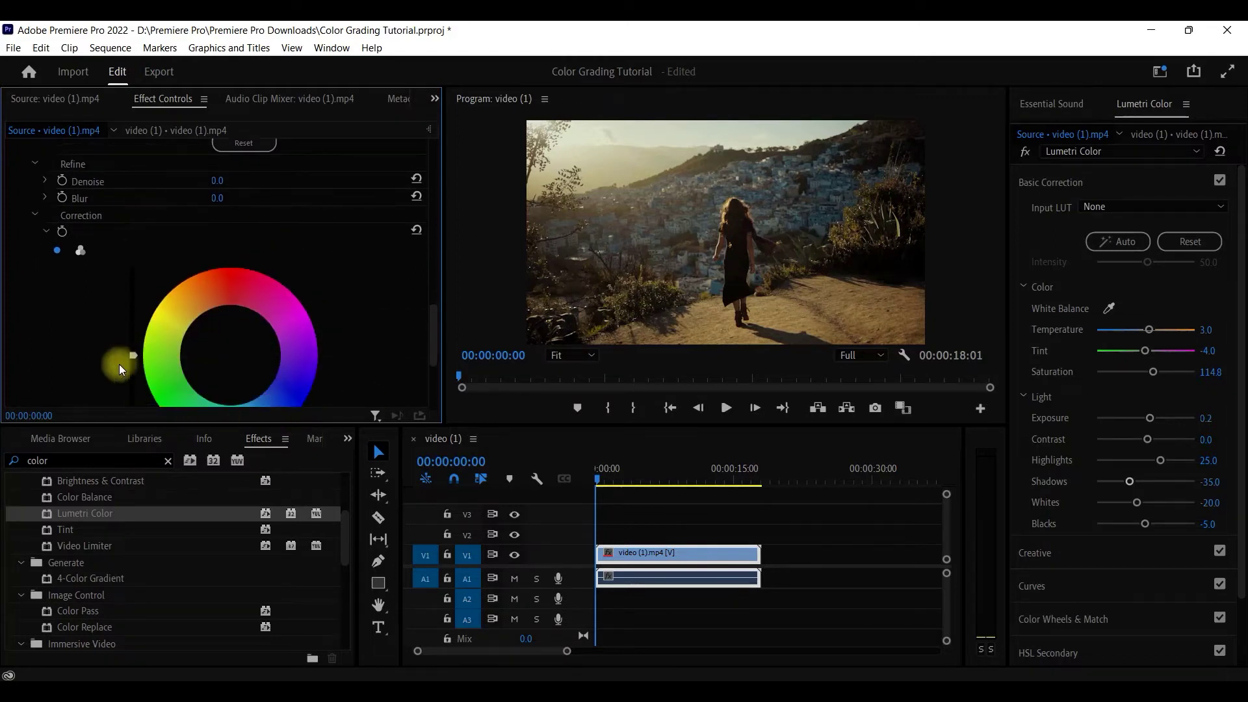
drag(131, 356, 117, 199)
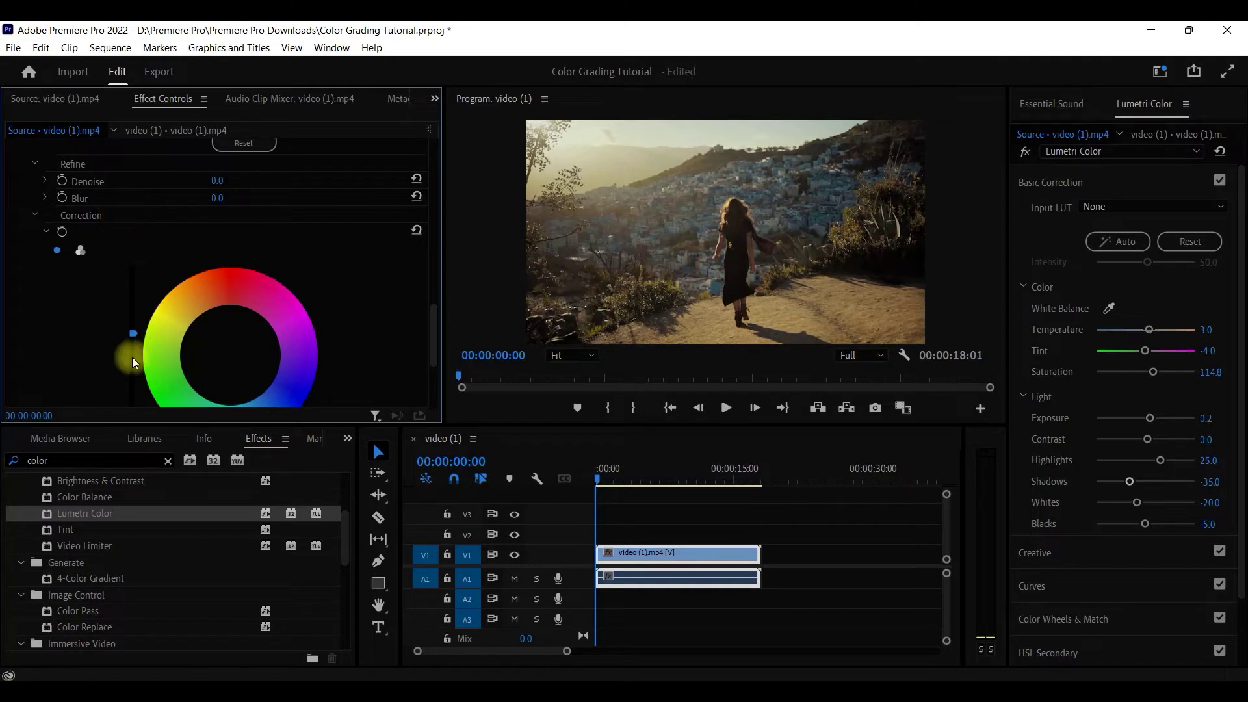
drag(130, 334, 131, 329)
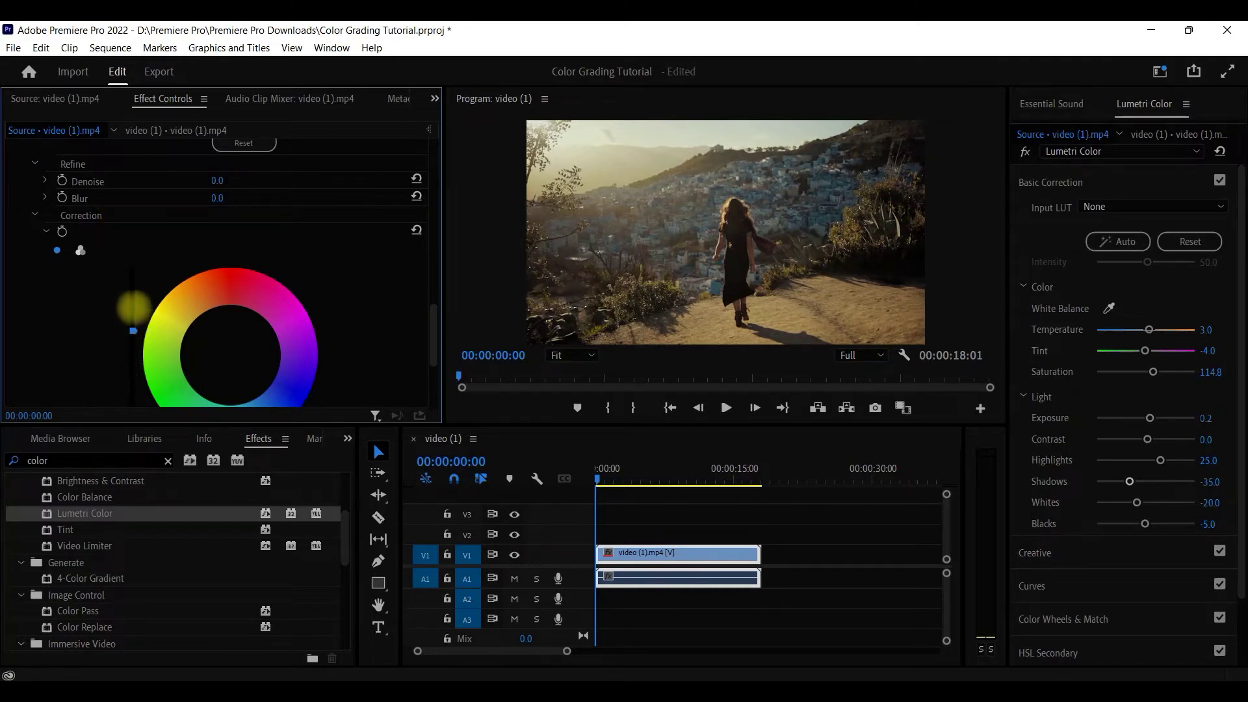
- Drag the correction wheel puck through purple and settle it on warmer golden tones
drag(230, 351, 495, 459)
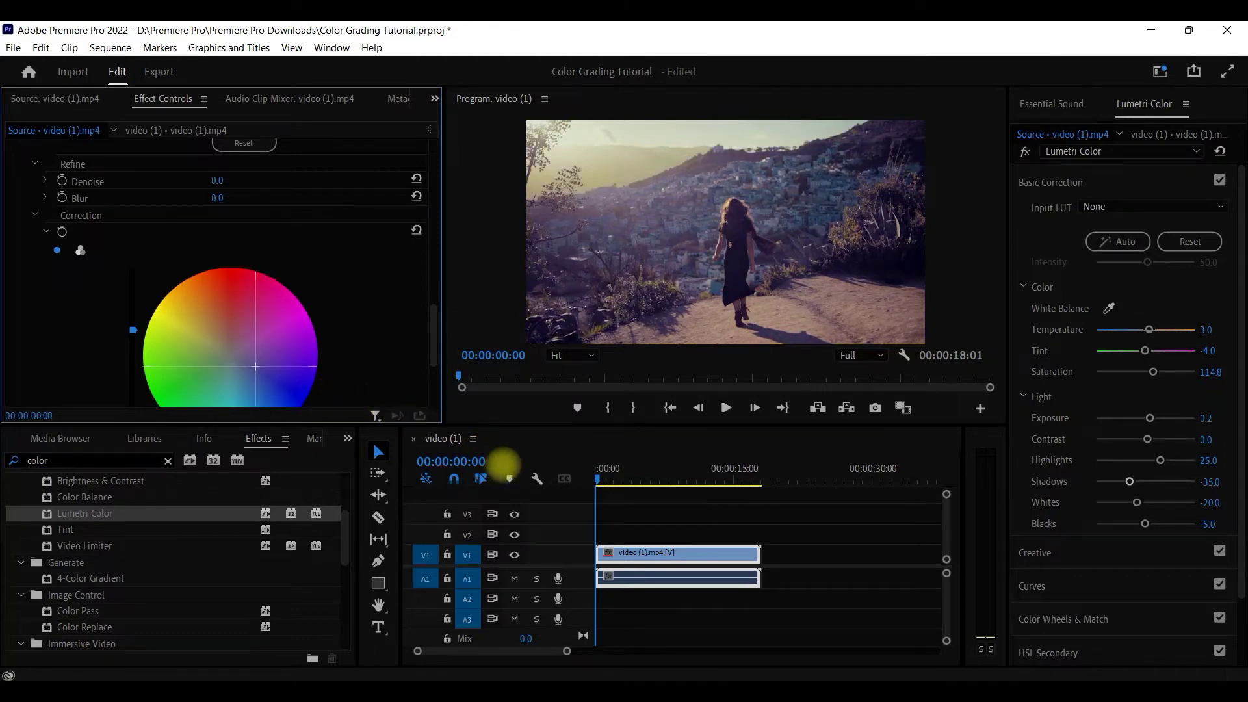
drag(502, 464, 161, 267)
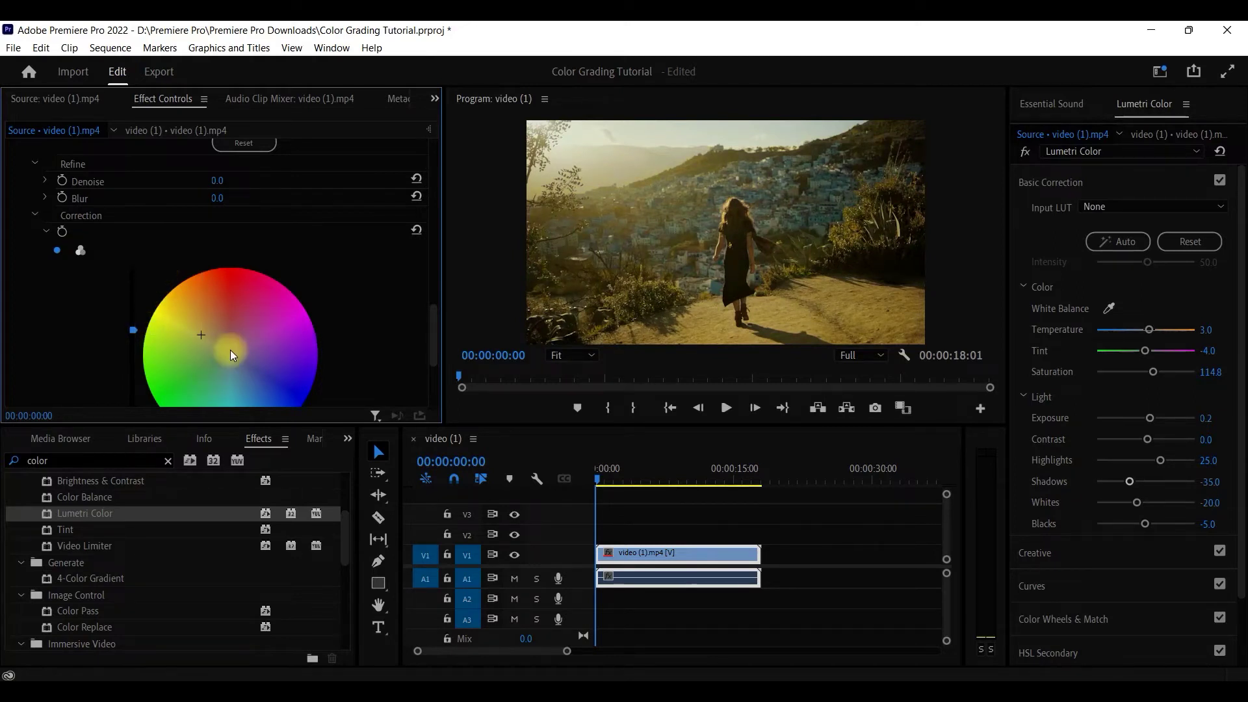
drag(198, 333, 156, 298)
scroll(317, 361, down, 3)
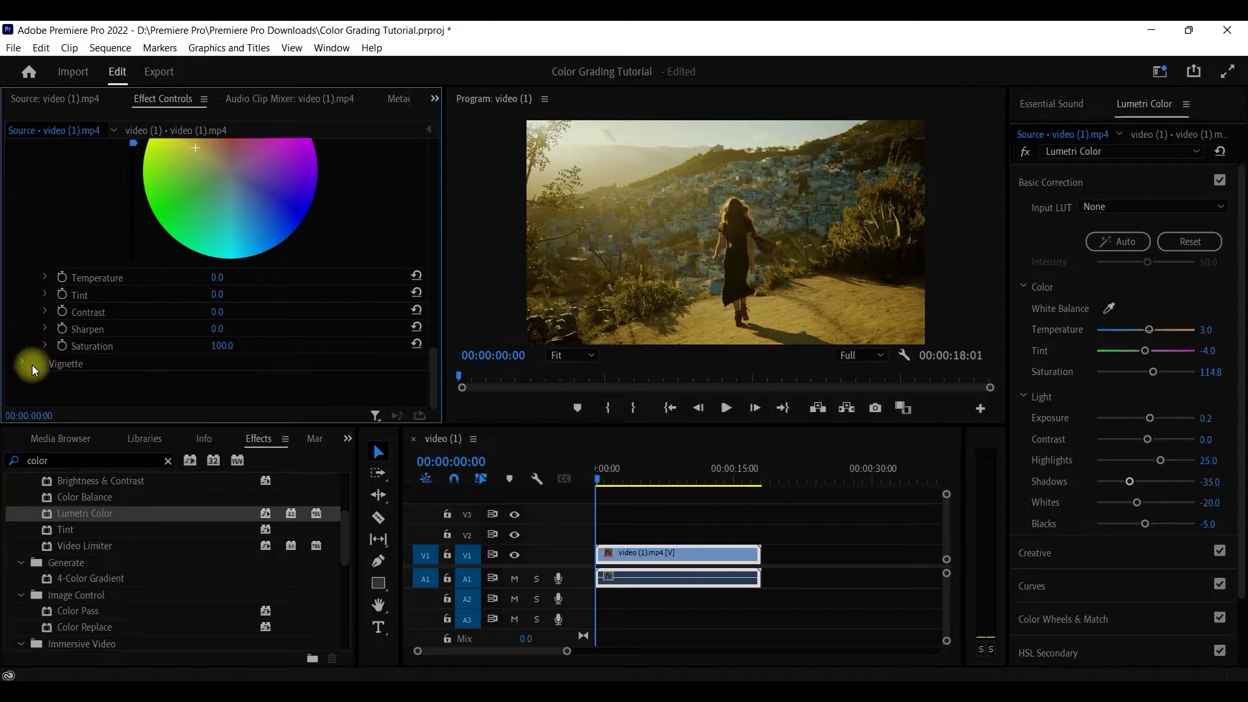
scroll(94, 369, down, 5)
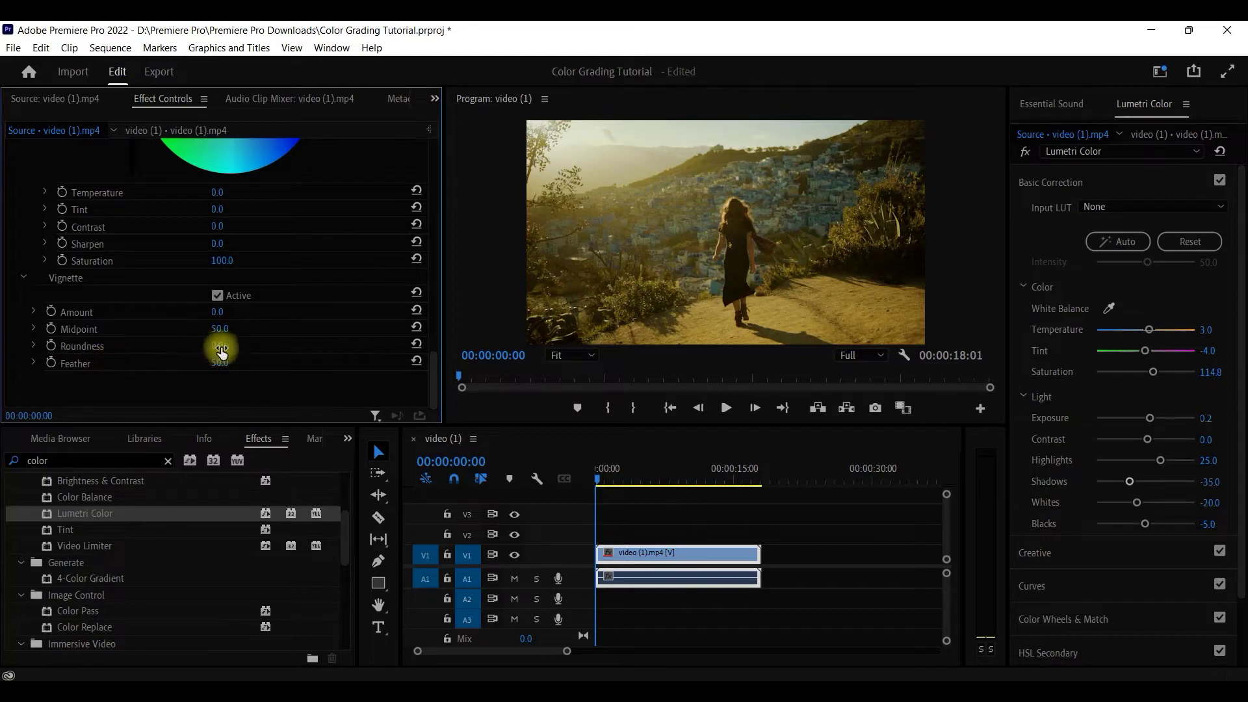
- Set the vignette Roundness to 40
click(234, 343)
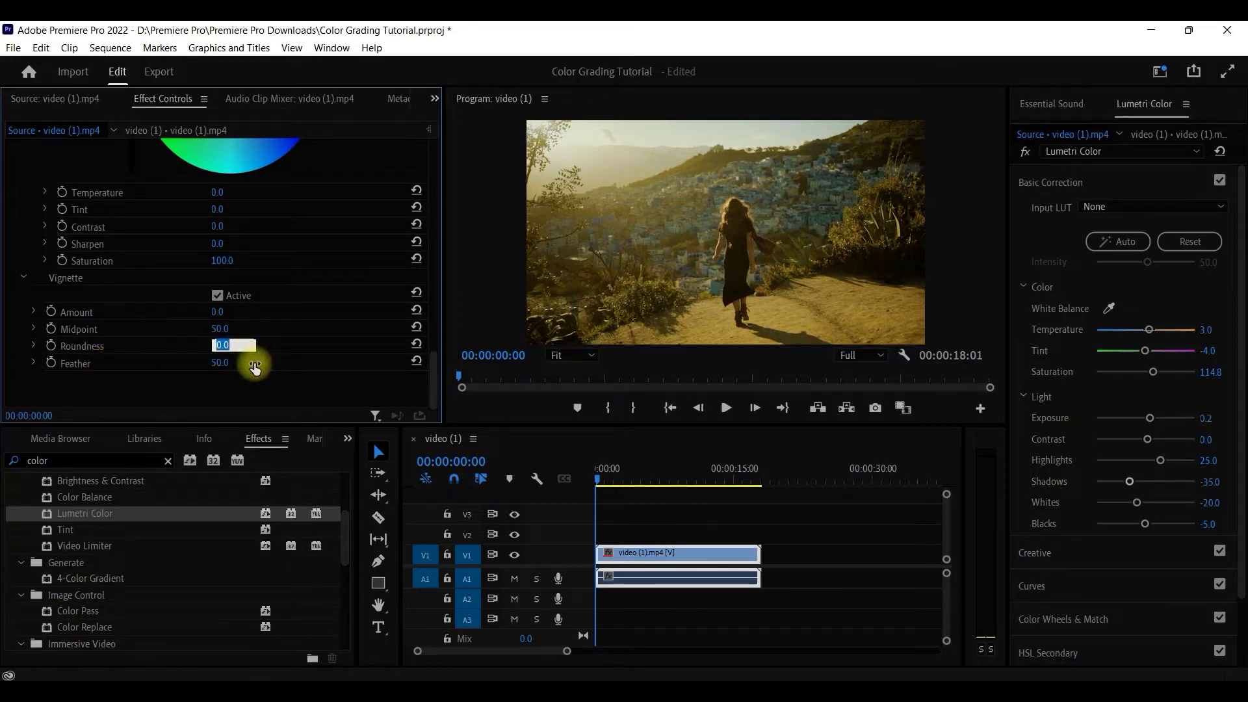
text(40)
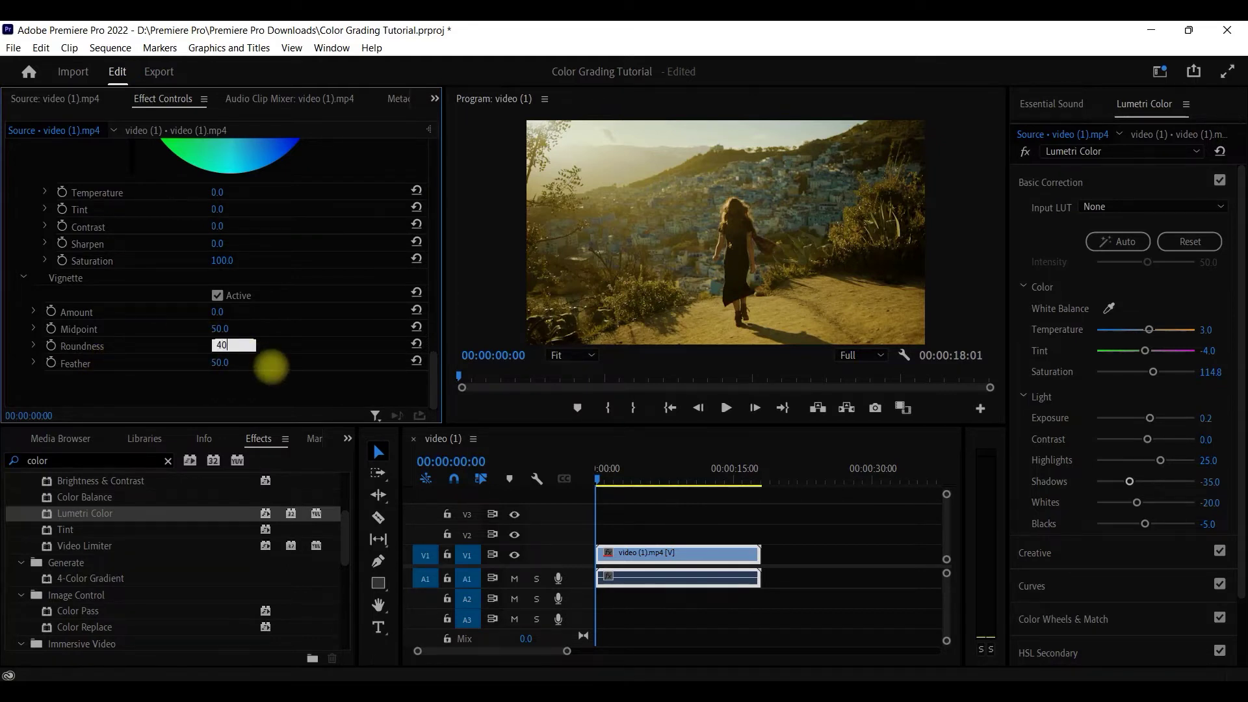
key(Return)
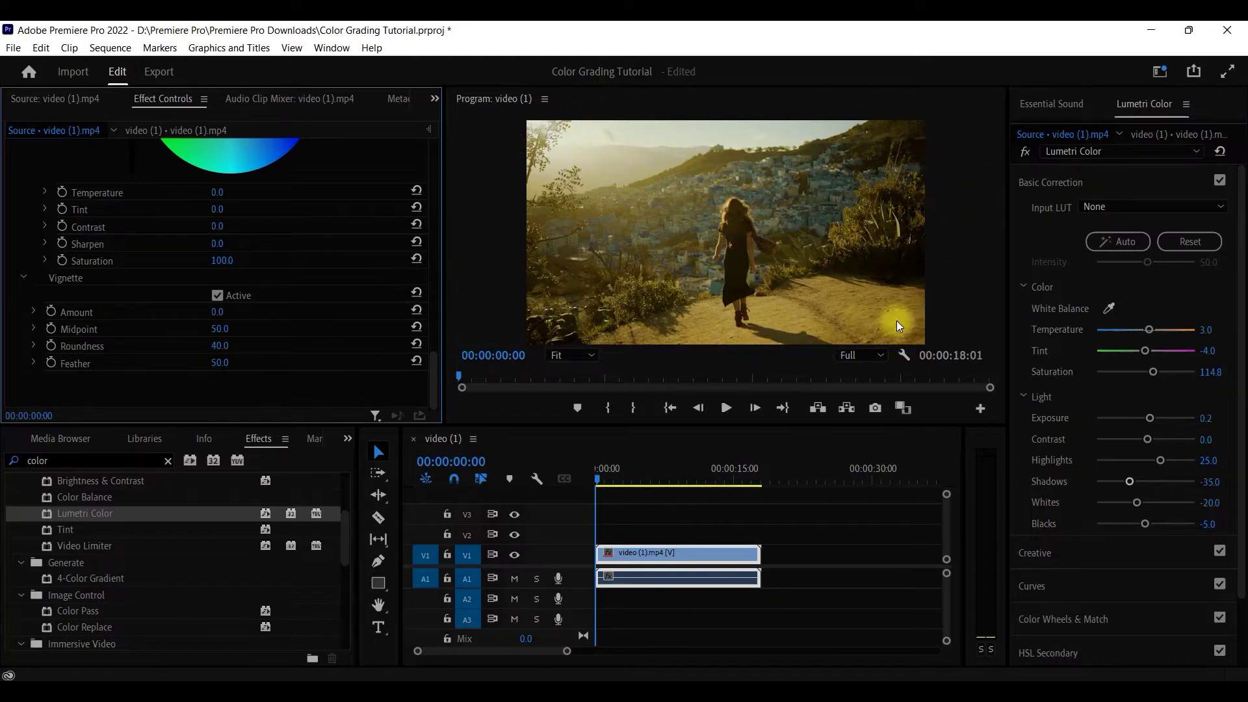
- Set the vignette Amount to -5.0, then soften it to -2.0
click(217, 312)
text(-5)
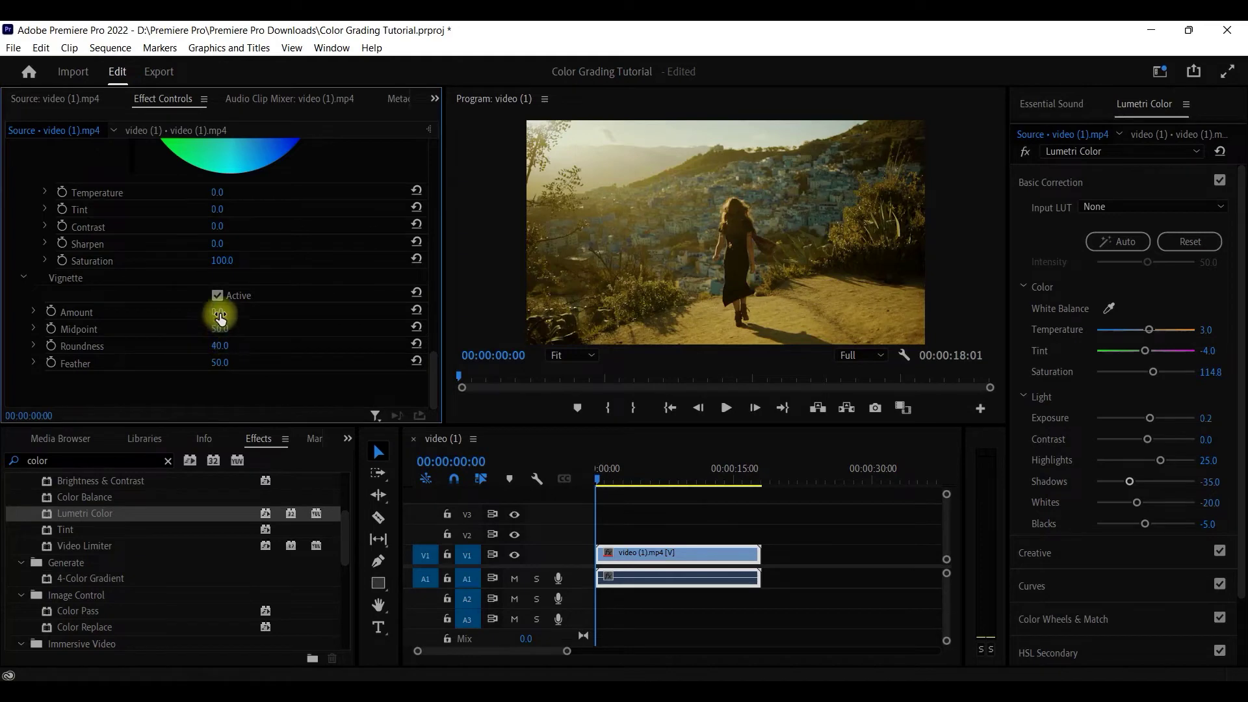
click(543, 125)
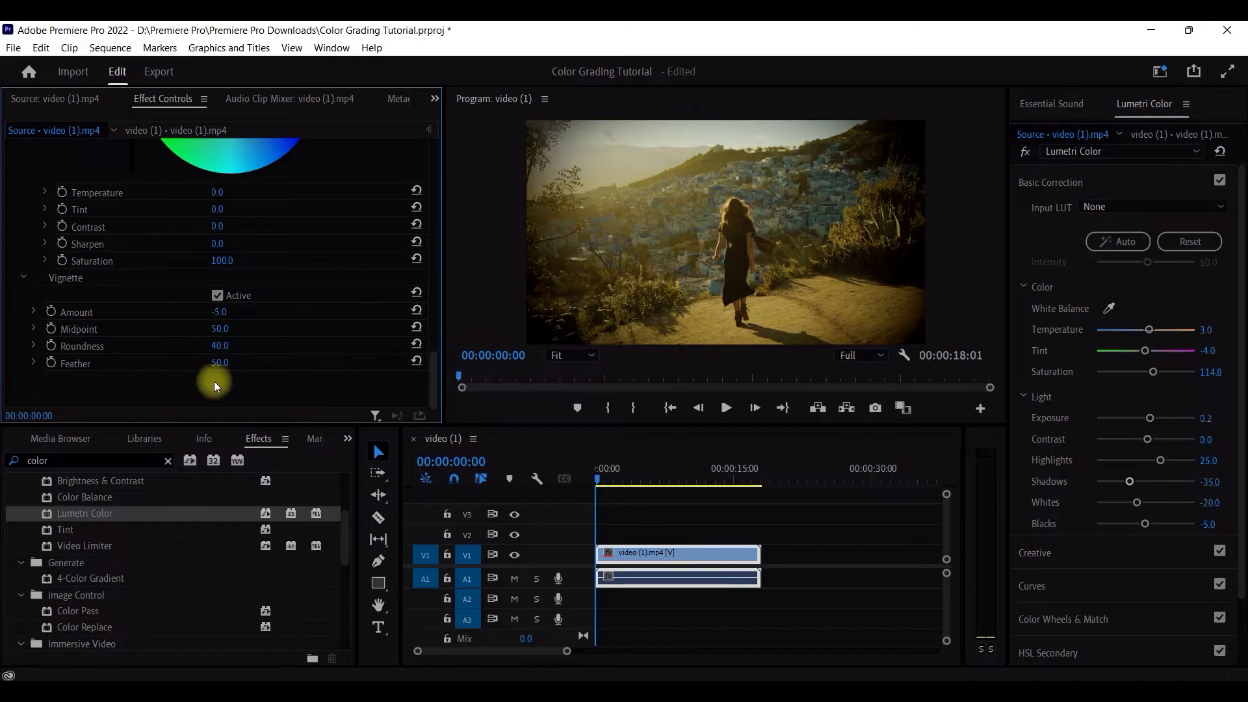
click(220, 317)
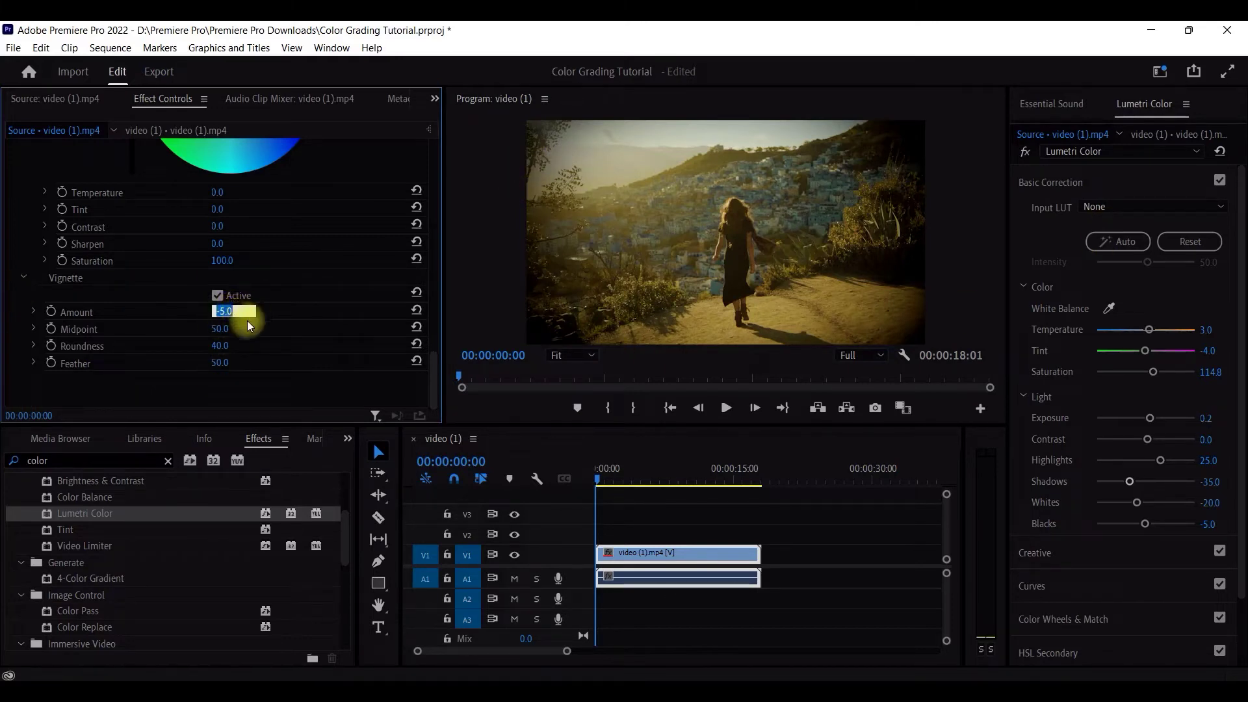
text(-2)
key(Return)
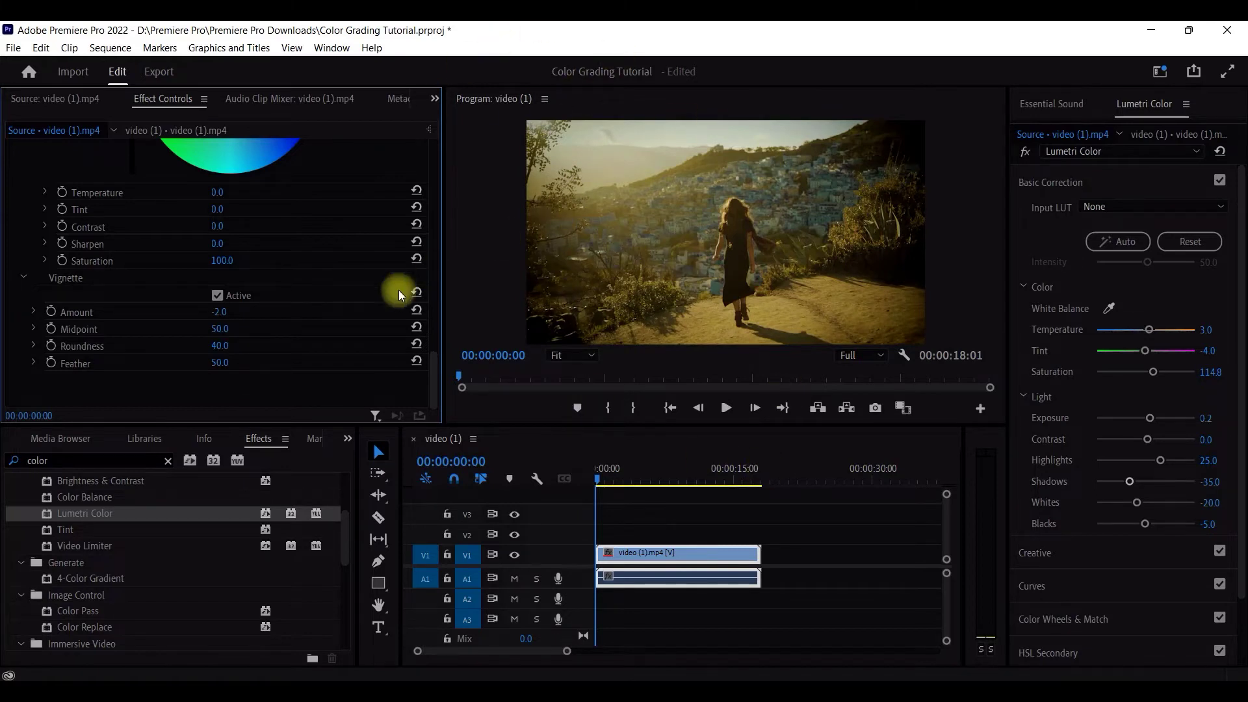
scroll(292, 303, up, 10)
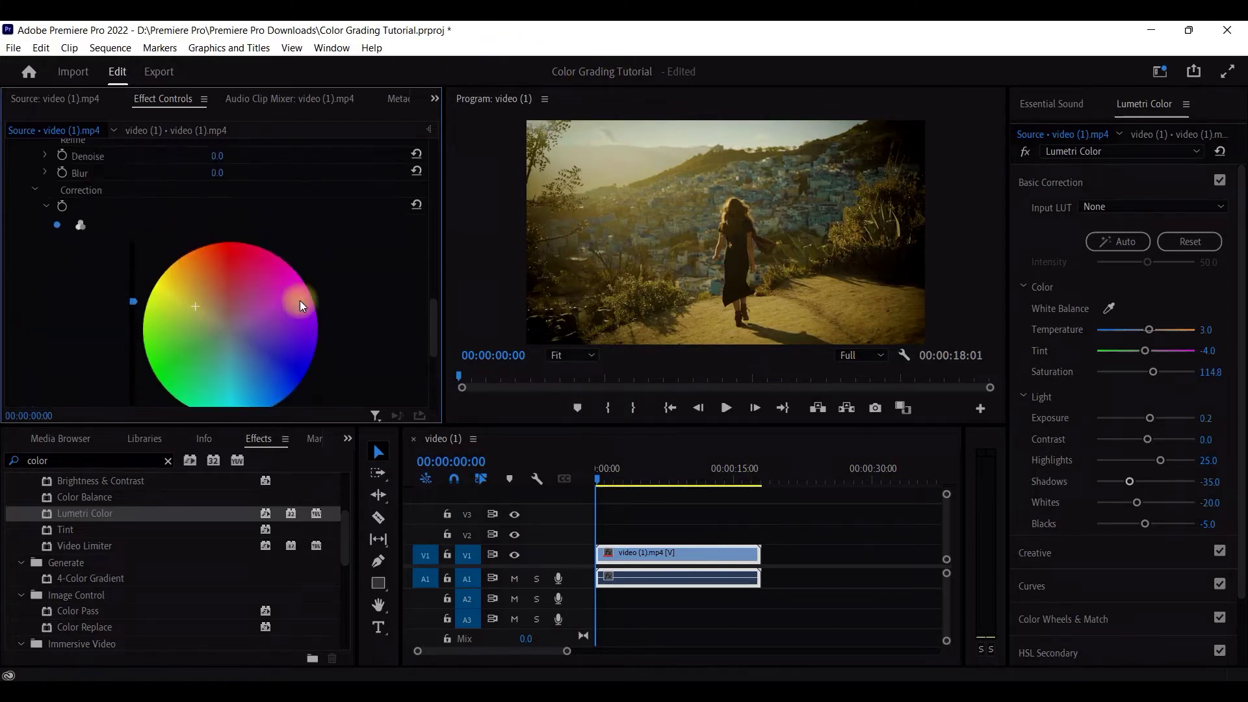
- Nudge the HSL Secondary correction colour on the walking clip slightly
scroll(301, 299, up, 5)
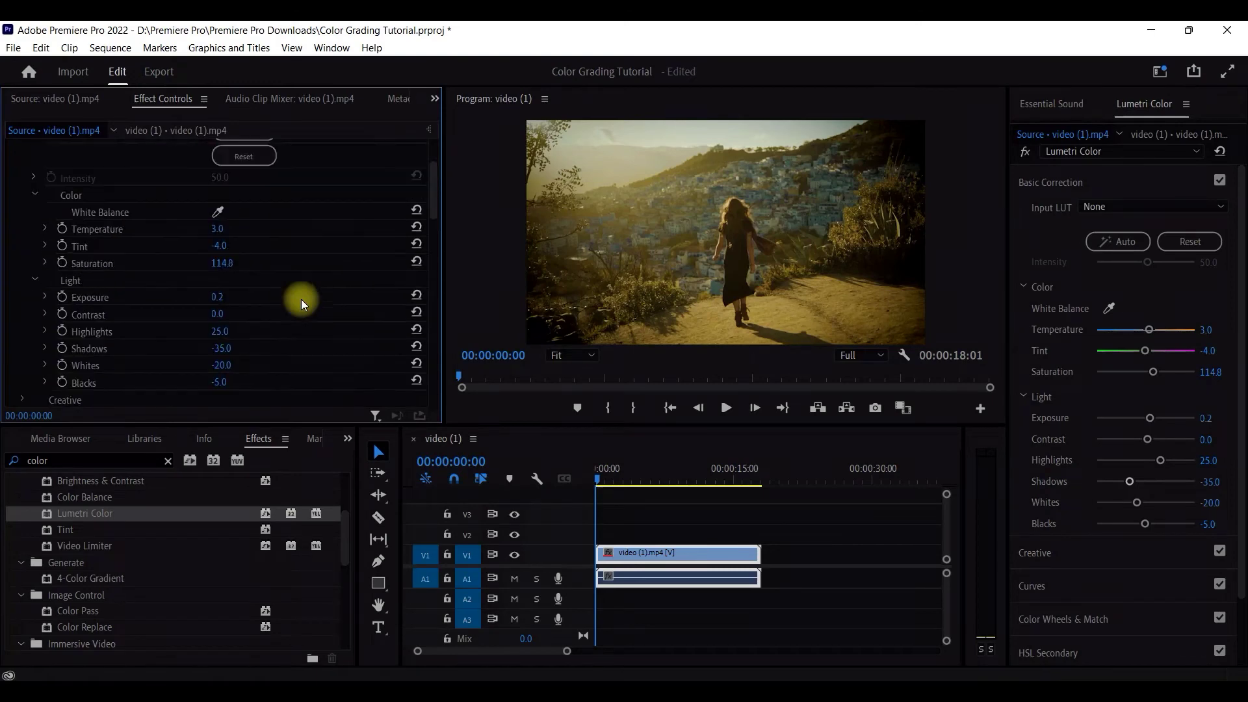
scroll(301, 269, down, 5)
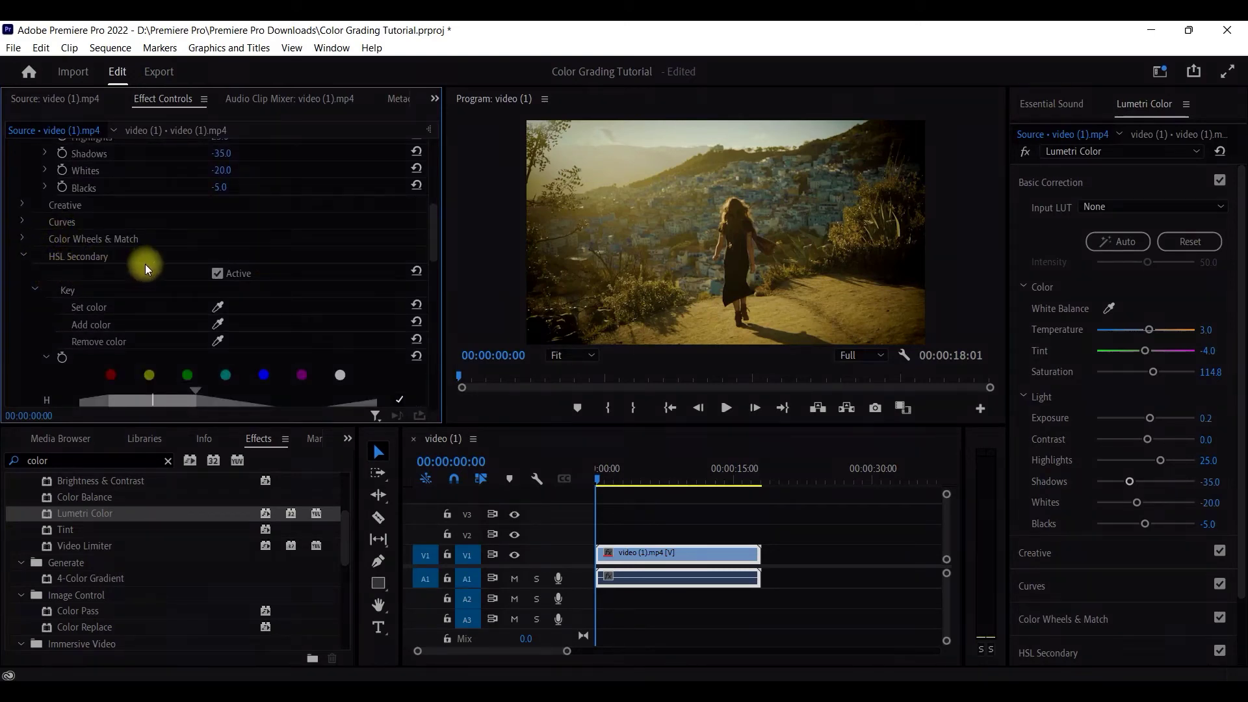
scroll(146, 264, down, 5)
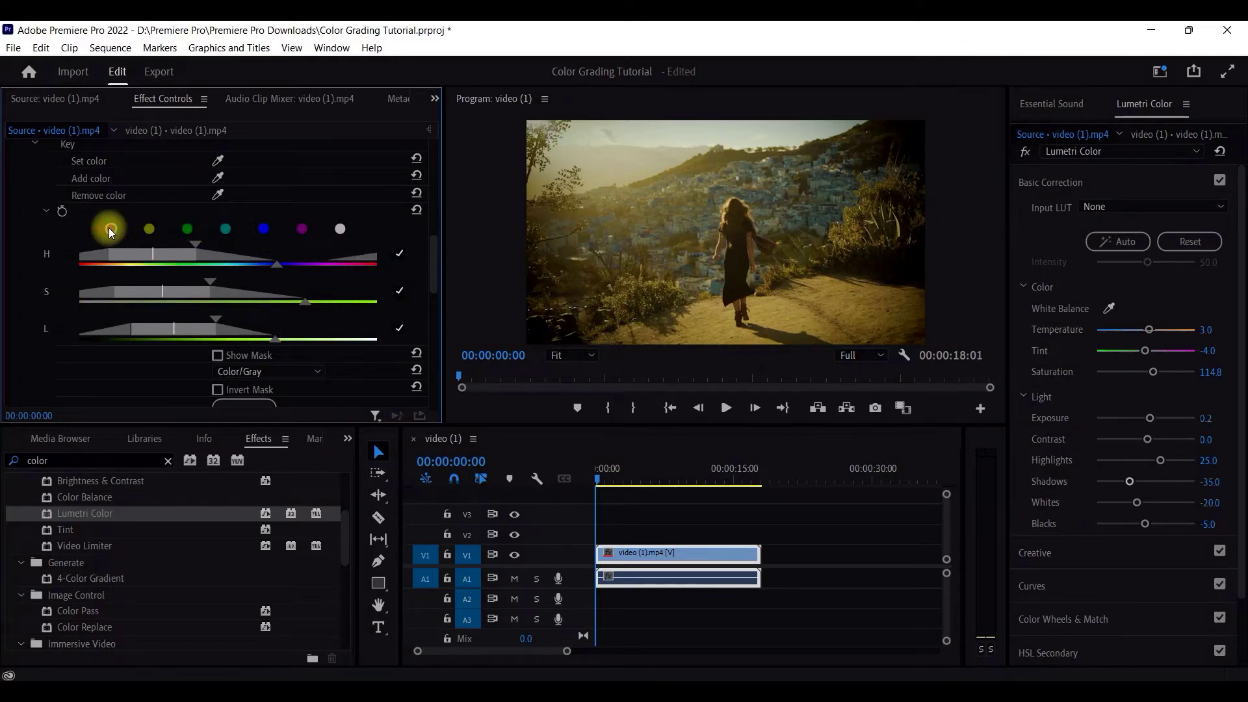
scroll(298, 326, down, 5)
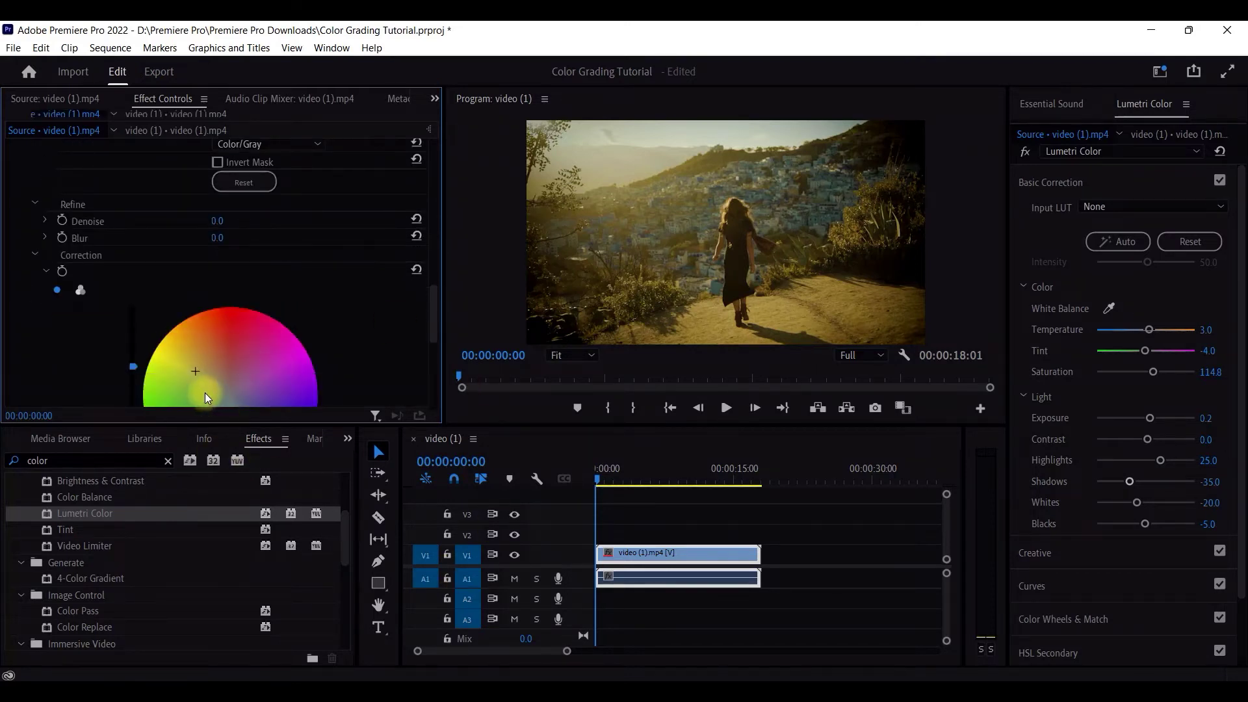
scroll(215, 364, down, 2)
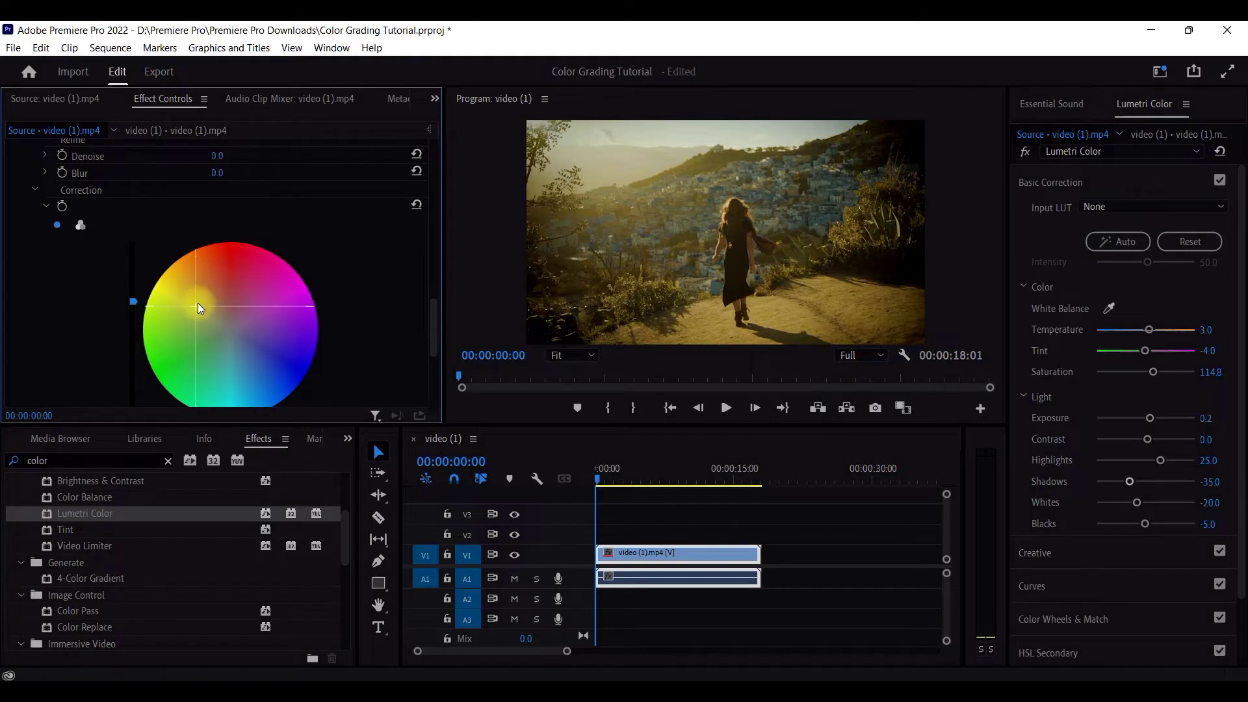
drag(212, 328, 197, 304)
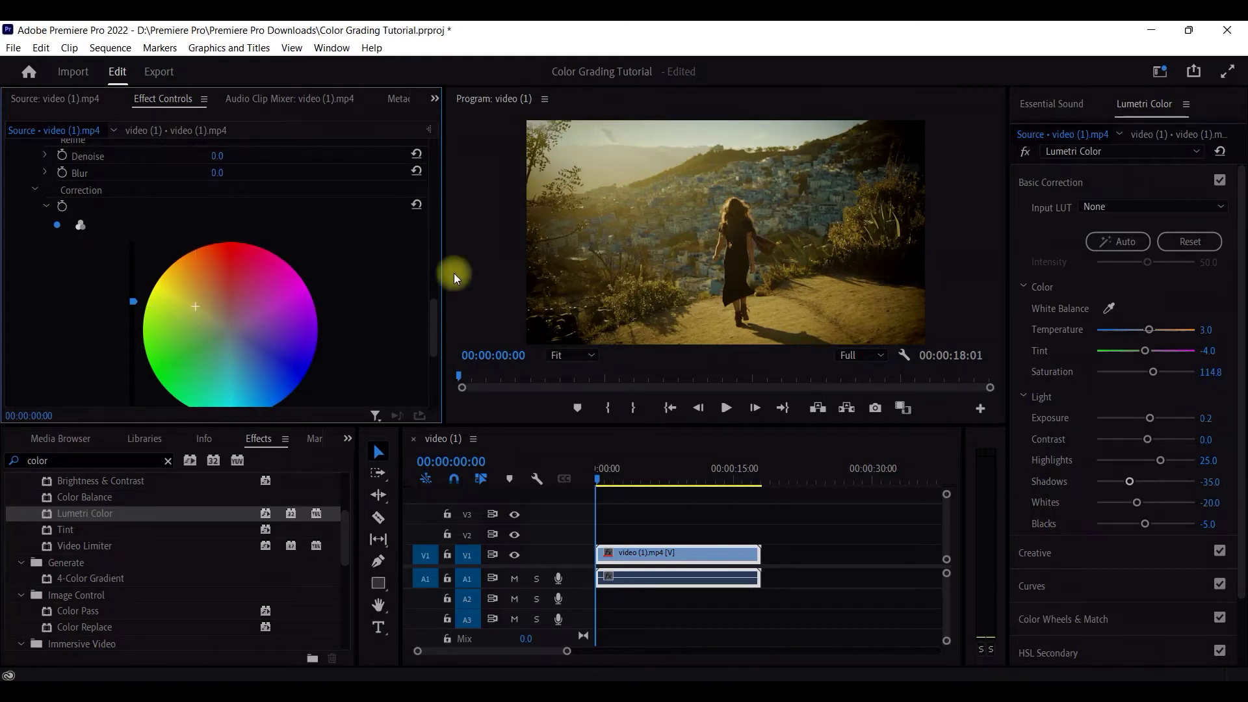
scroll(410, 327, down, 5)
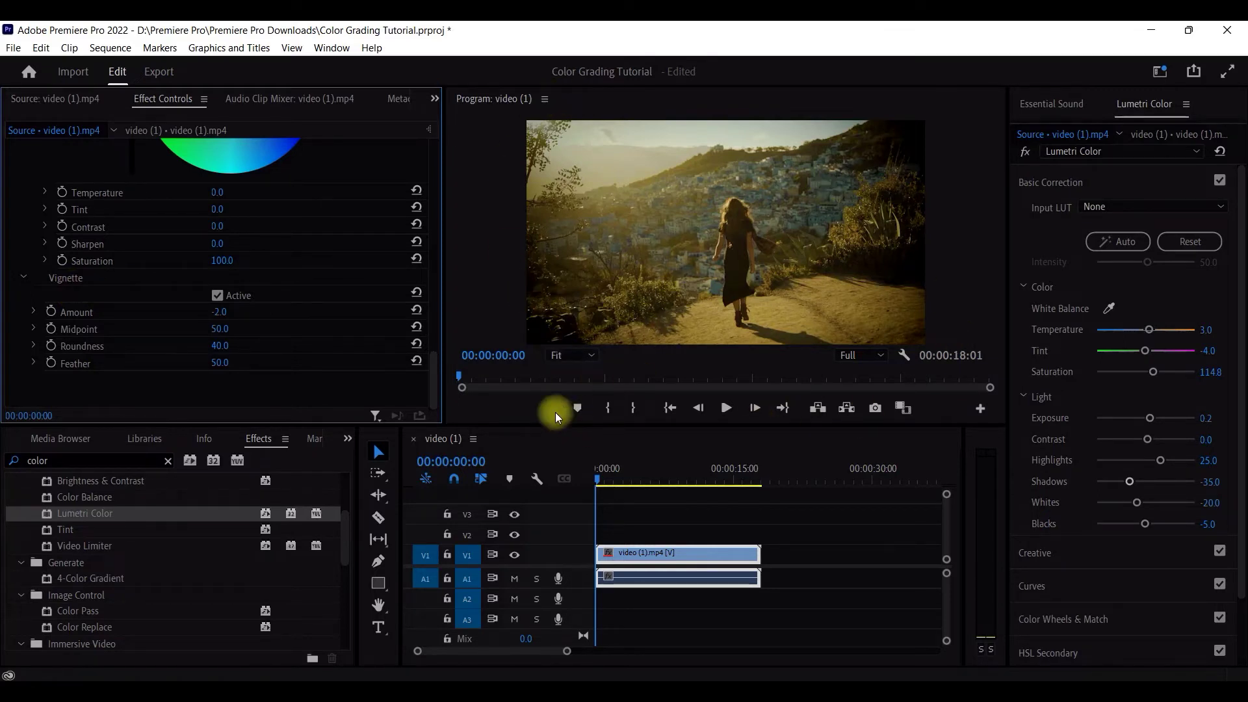
- Save the project and switch off Lumetri Color for a before/after comparison
key(ctrl+s)
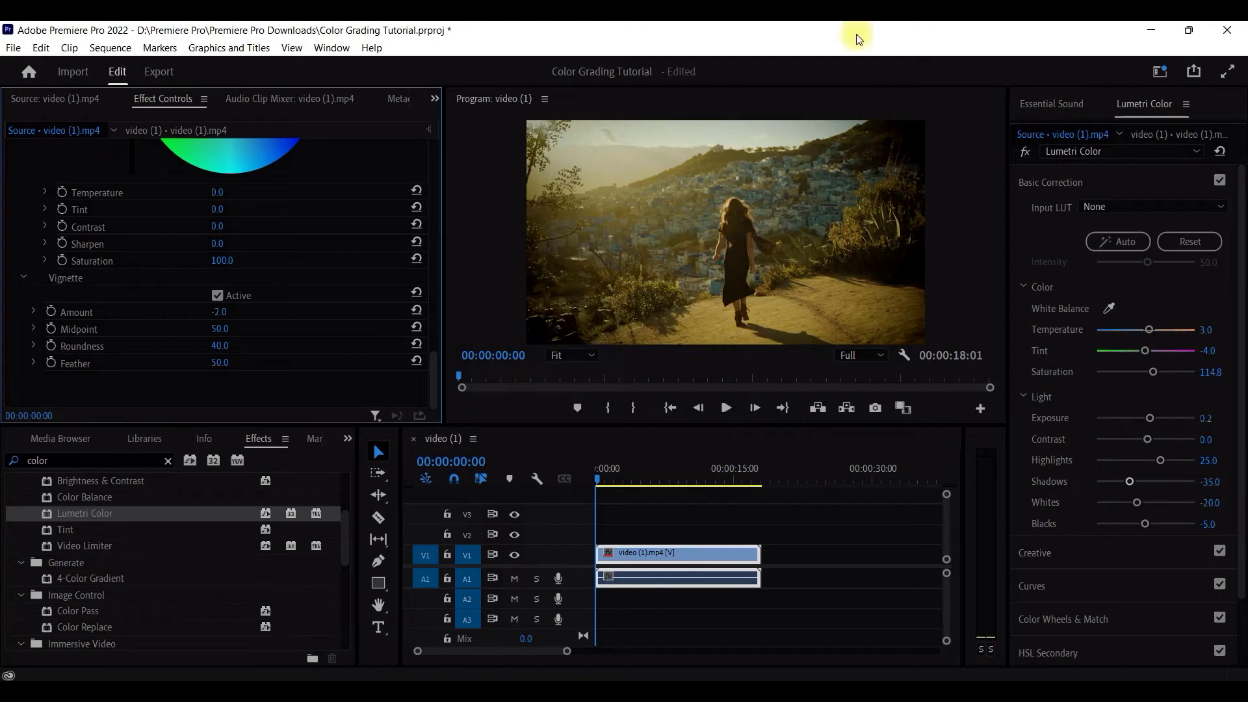
scroll(30, 167, up, 15)
click(30, 167)
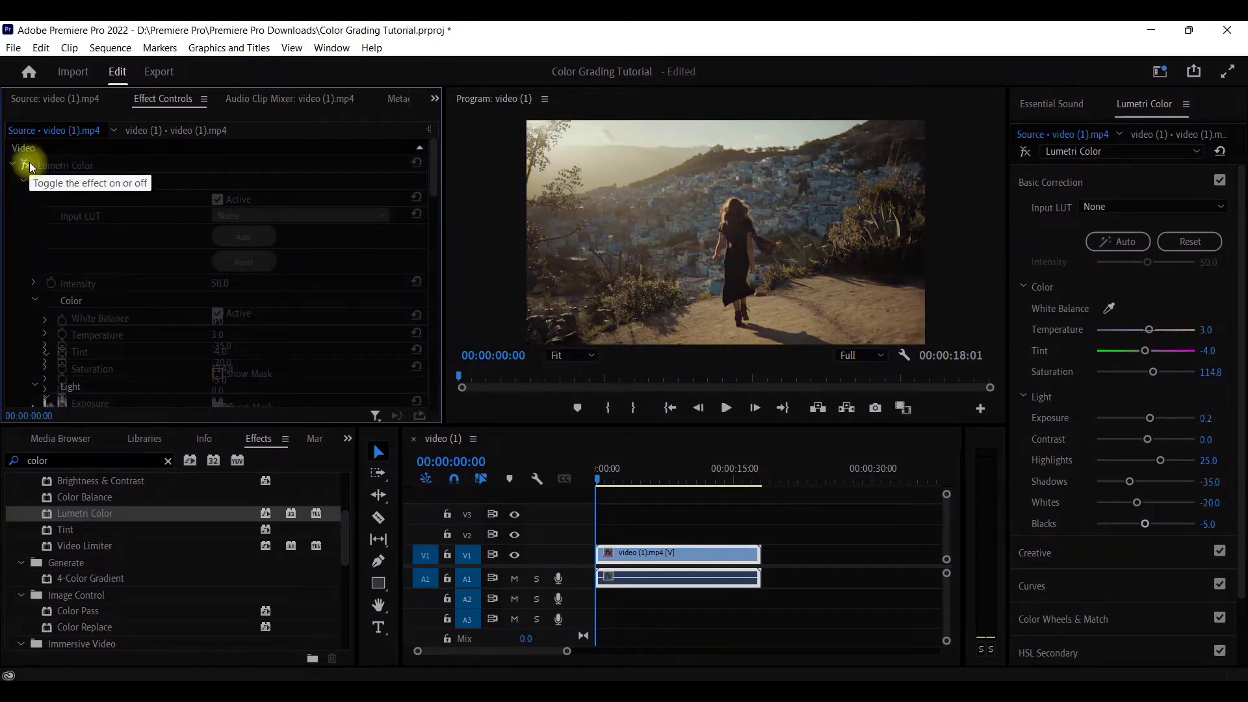
- Re-enable the Lumetri grade, play and stop the sequence, then select the pexels clip
click(30, 167)
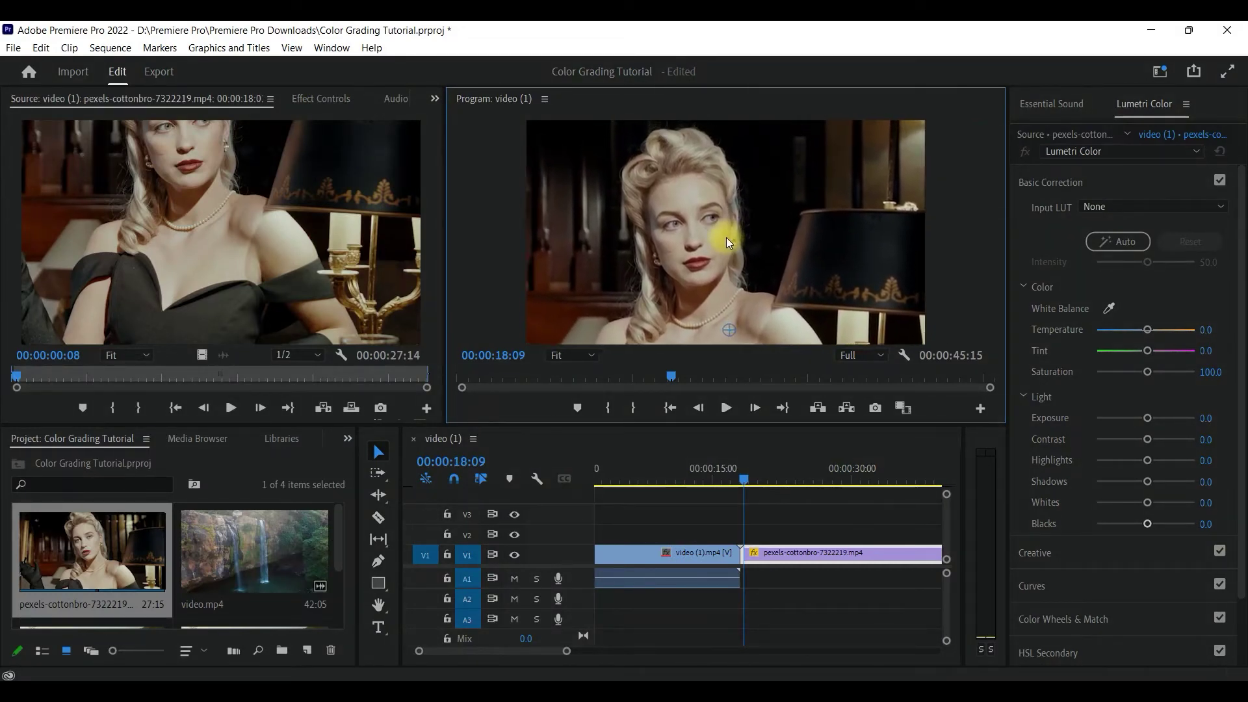
click(725, 408)
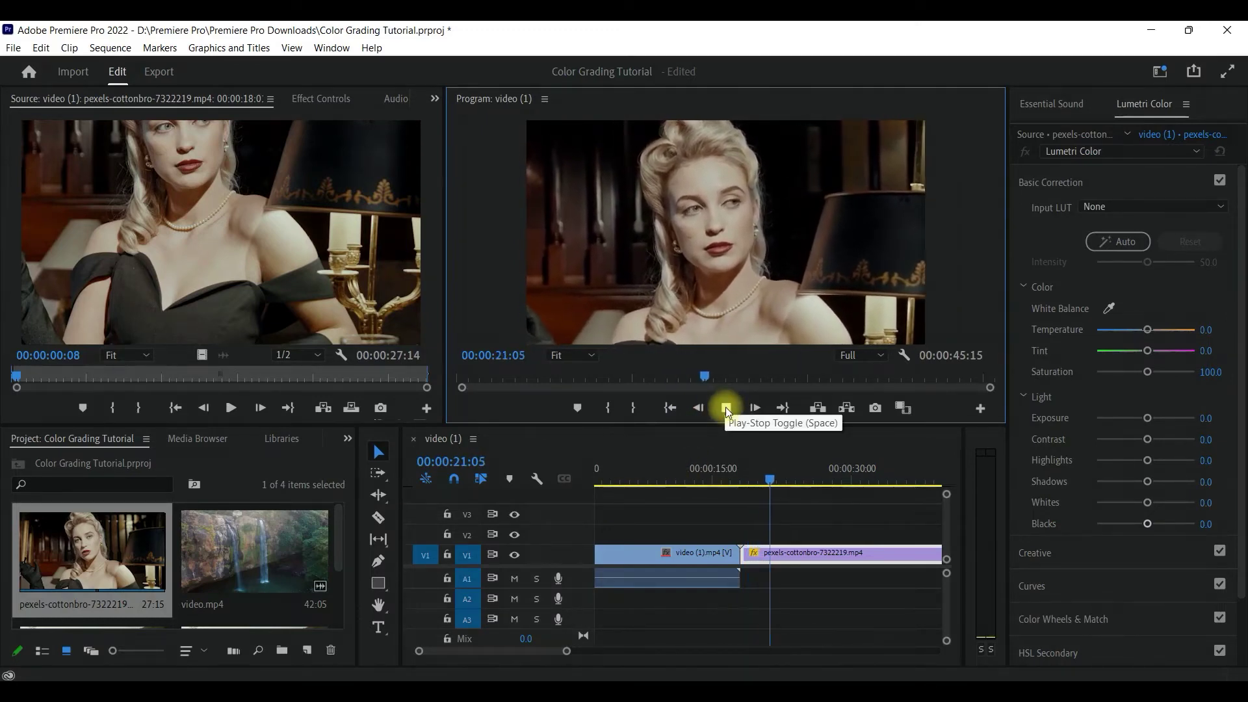
click(781, 485)
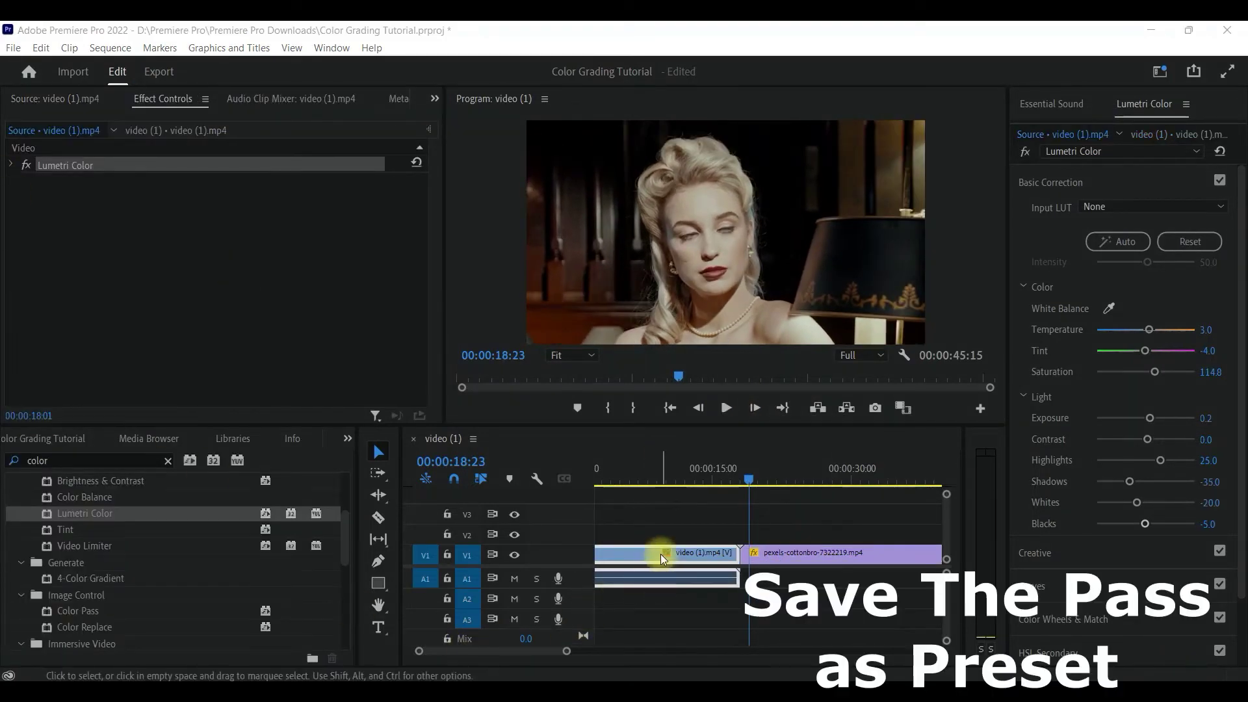
click(660, 553)
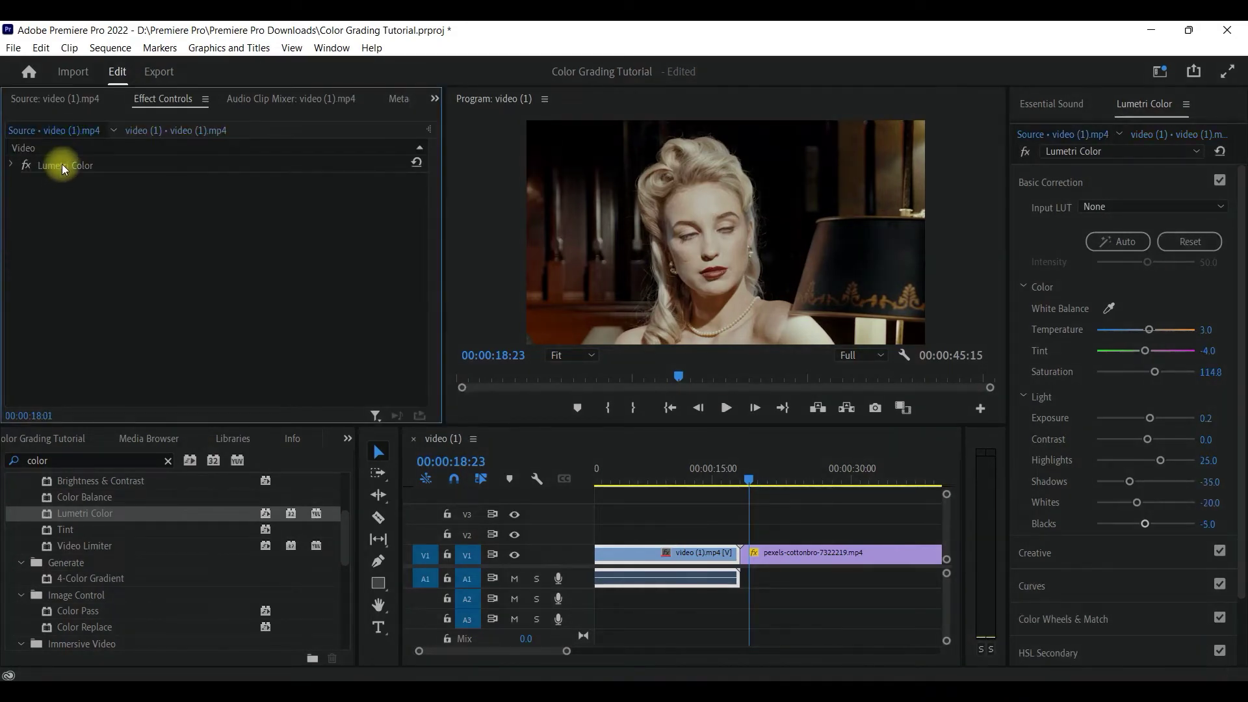
- Save the walking clip's Lumetri Color grade as the effect preset 'Outdoor Color Preset'
right_click(61, 164)
click(131, 192)
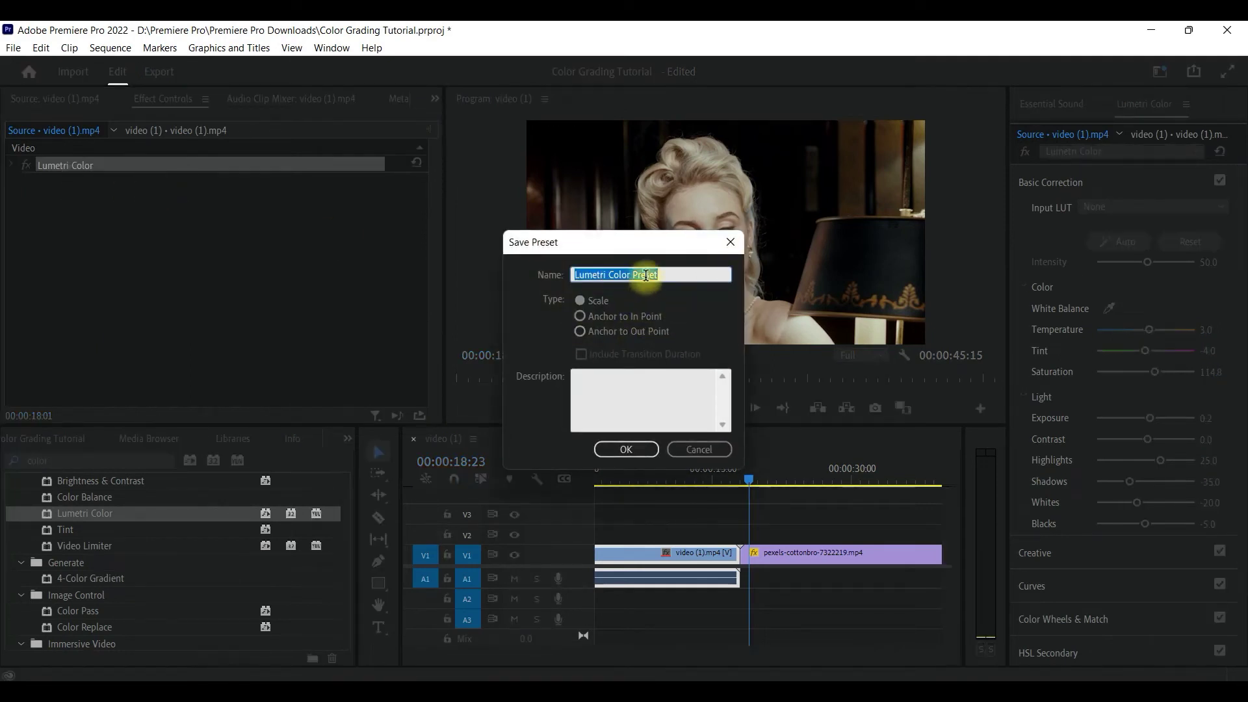
click(606, 274)
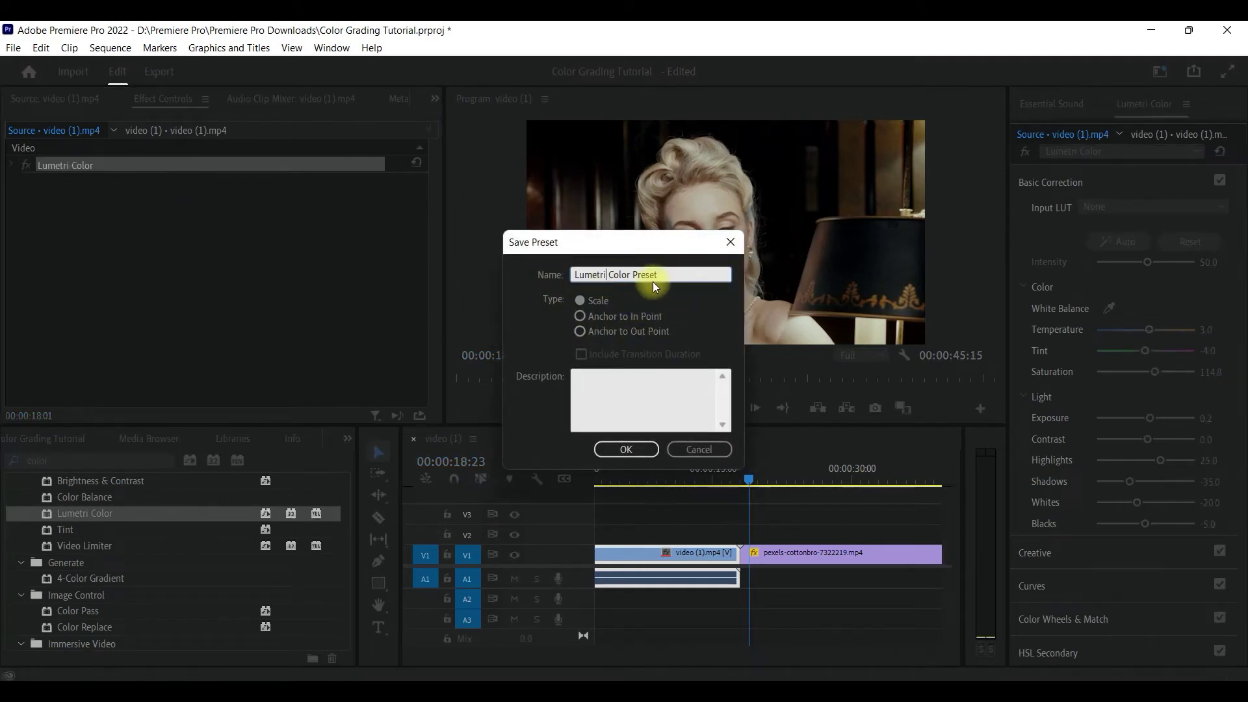
key(BackSpace)
key(BackSpace)
key(BackSpace)
key(BackSpace)
key(BackSpace)
key(BackSpace)
key(BackSpace)
key(Delete)
text(Outdoo)
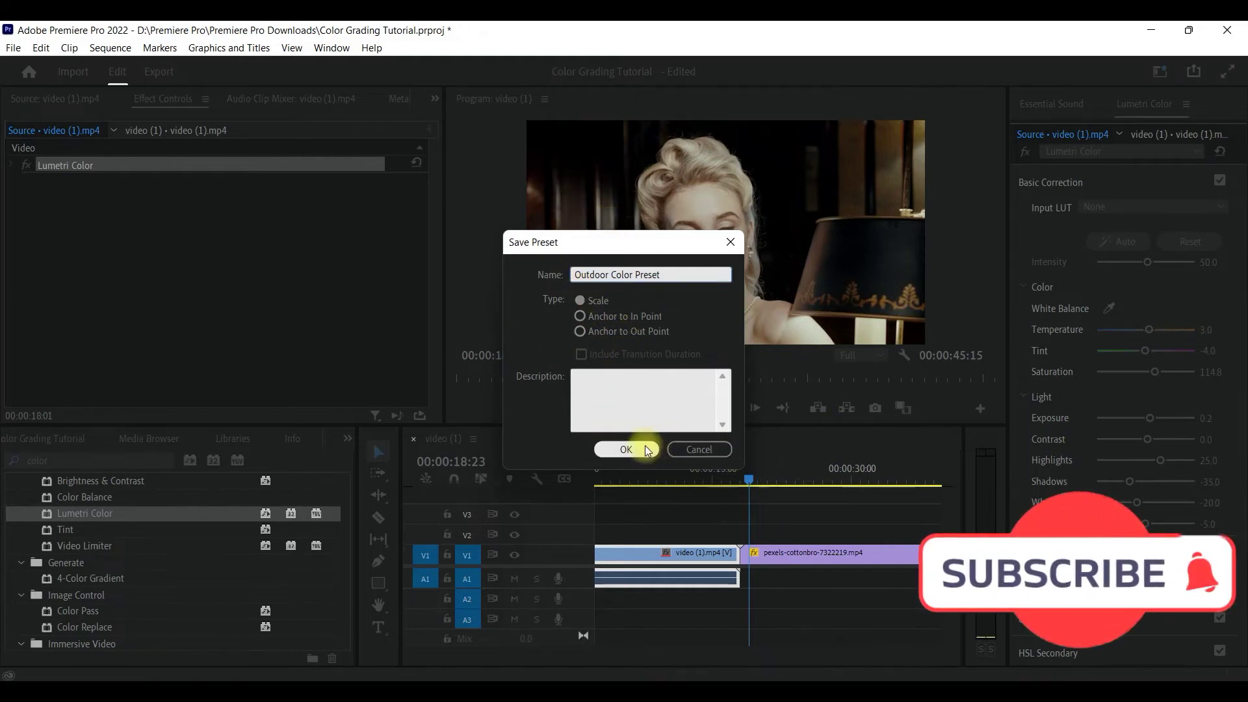
click(625, 449)
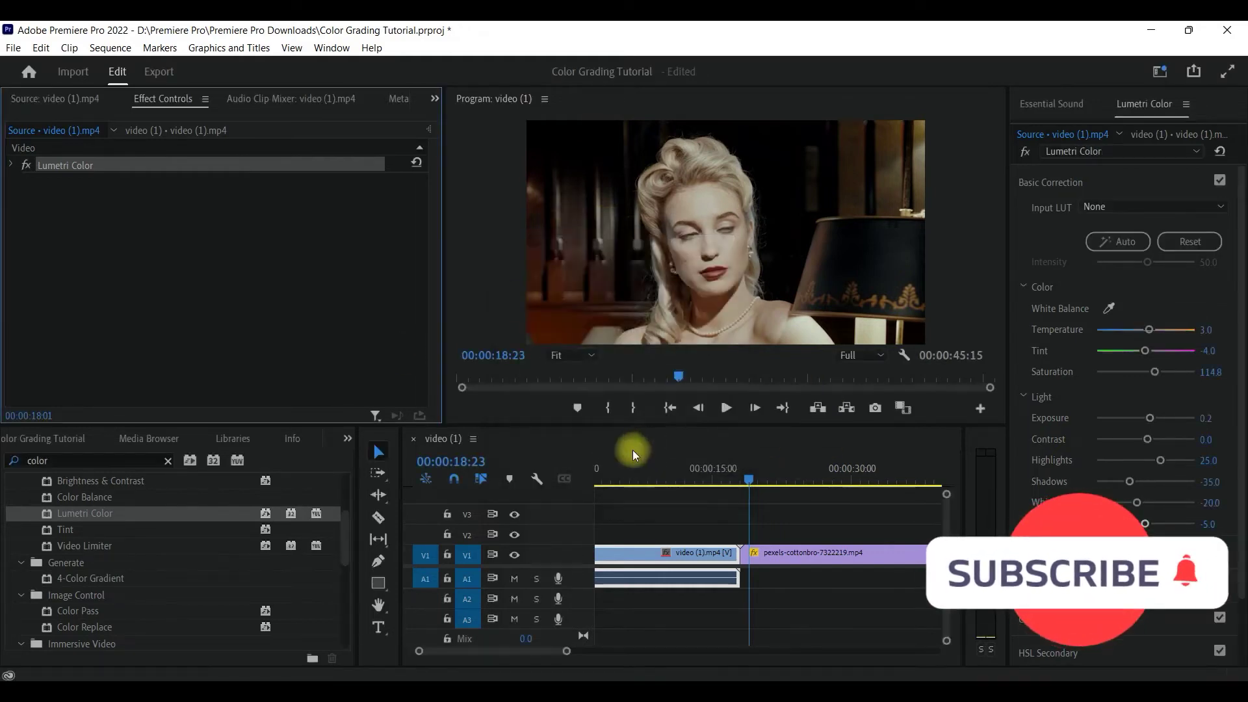
click(108, 460)
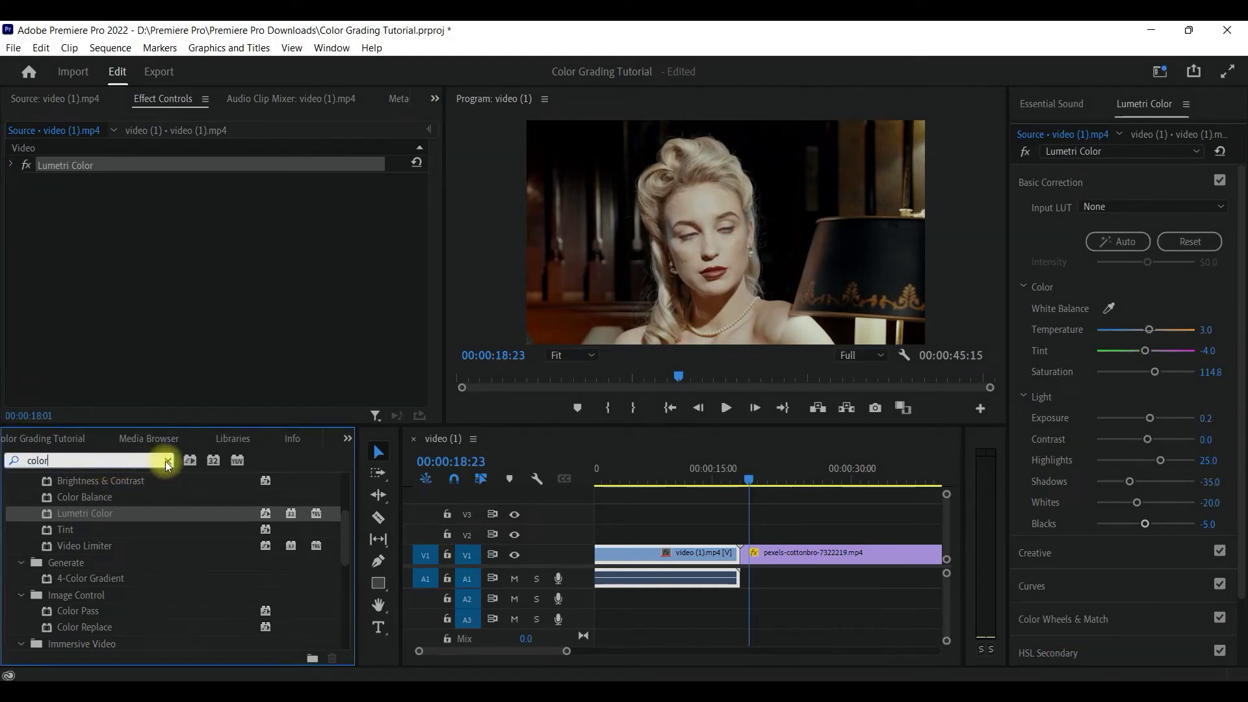
- Clear the effects search, open Presets and drag Outdoor Color Preset onto the pexels clip
click(167, 462)
click(68, 480)
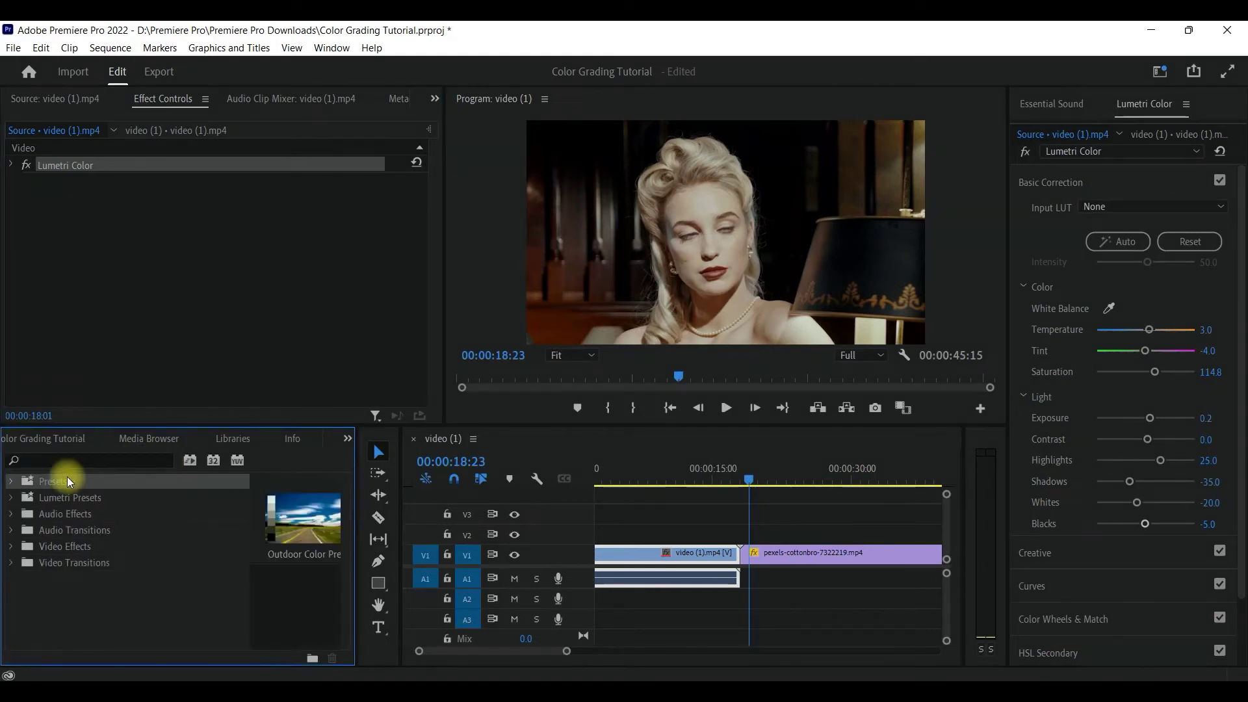
click(10, 481)
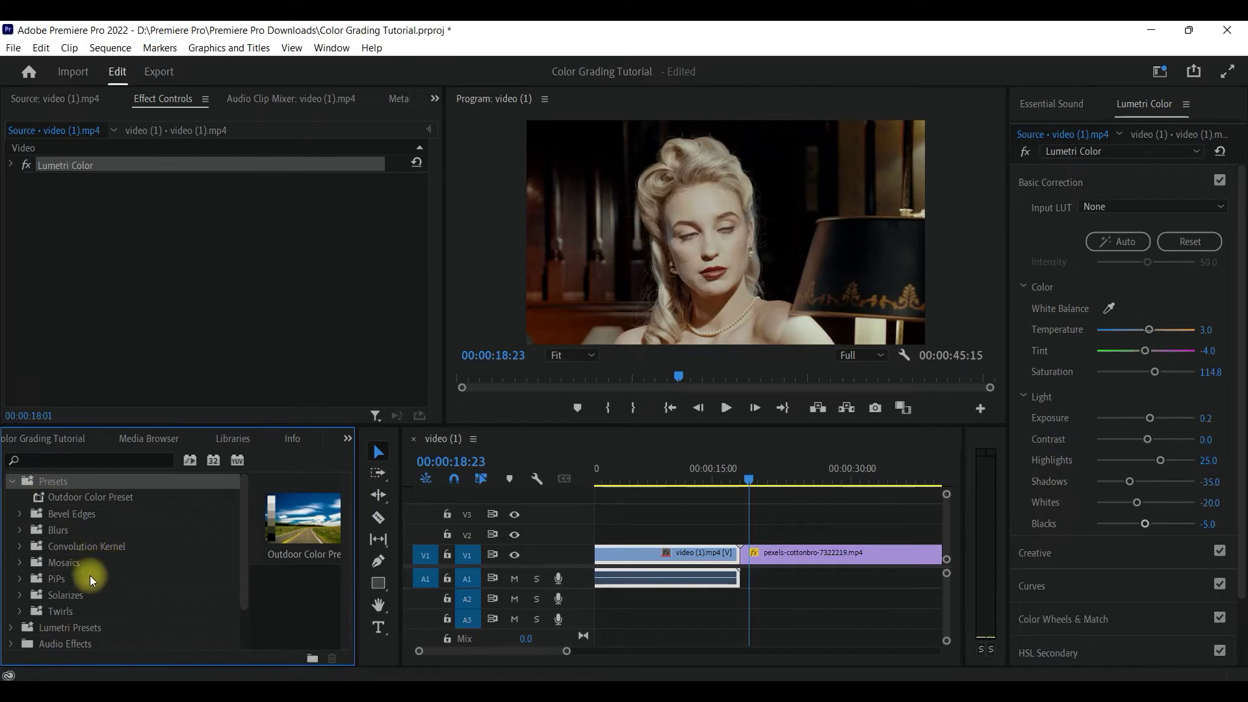
click(91, 497)
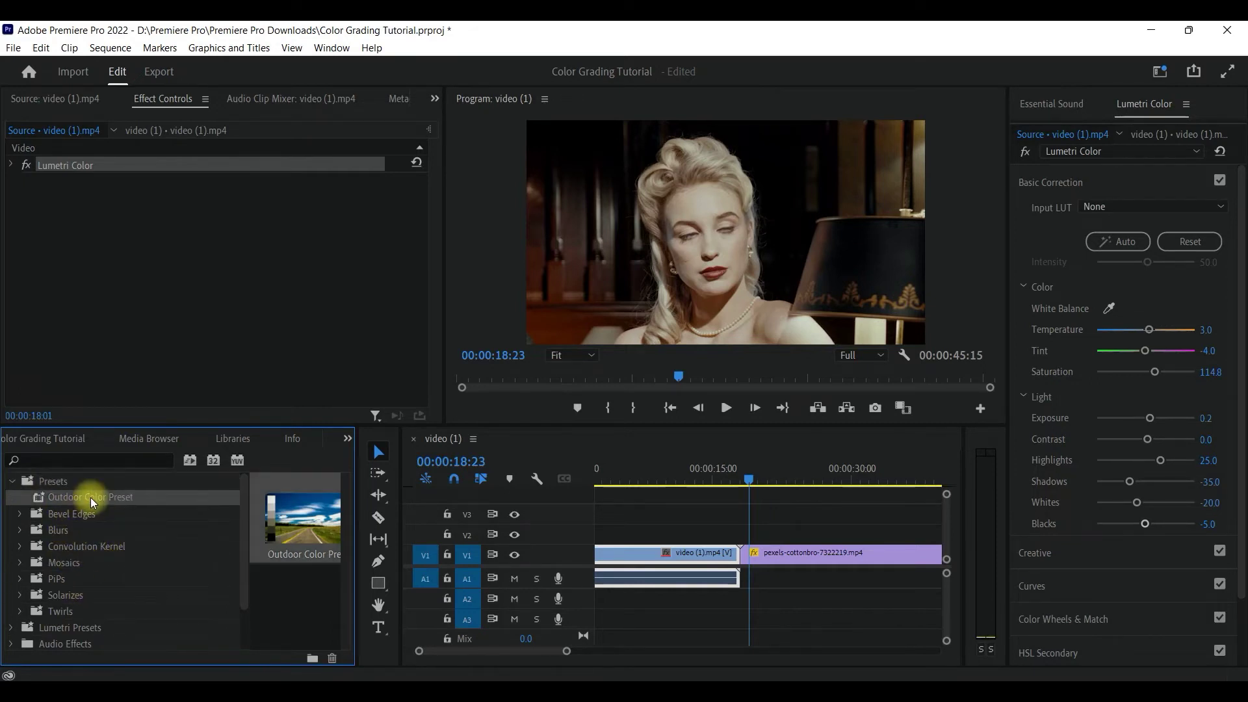
drag(91, 497, 782, 559)
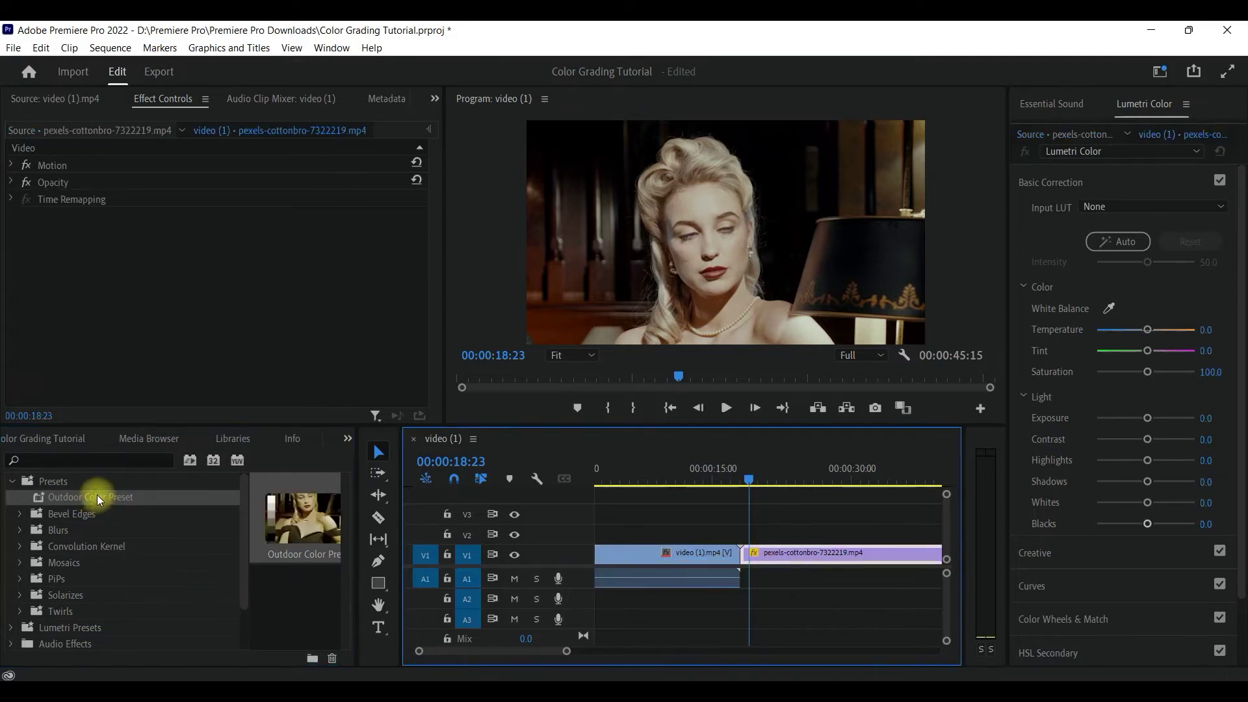
drag(61, 500, 824, 558)
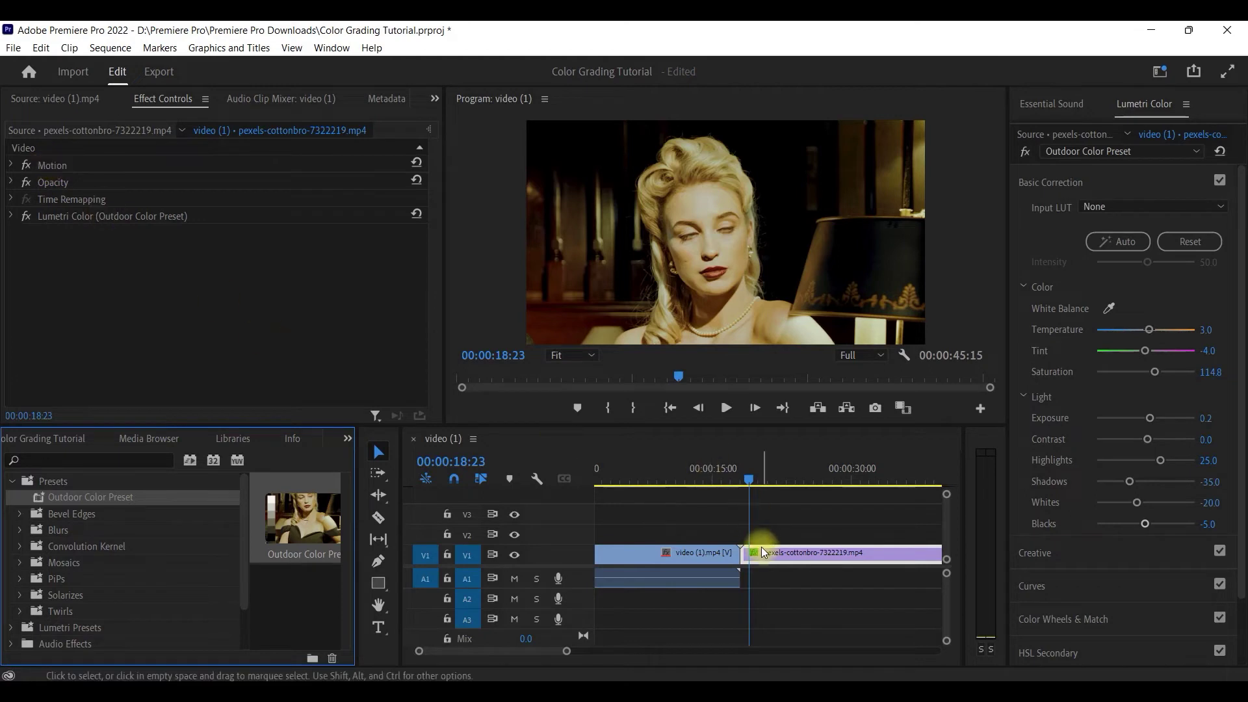
- Check the clips' Lumetri effects and reapply Outdoor Color Preset to the pexels clip
click(26, 130)
click(638, 545)
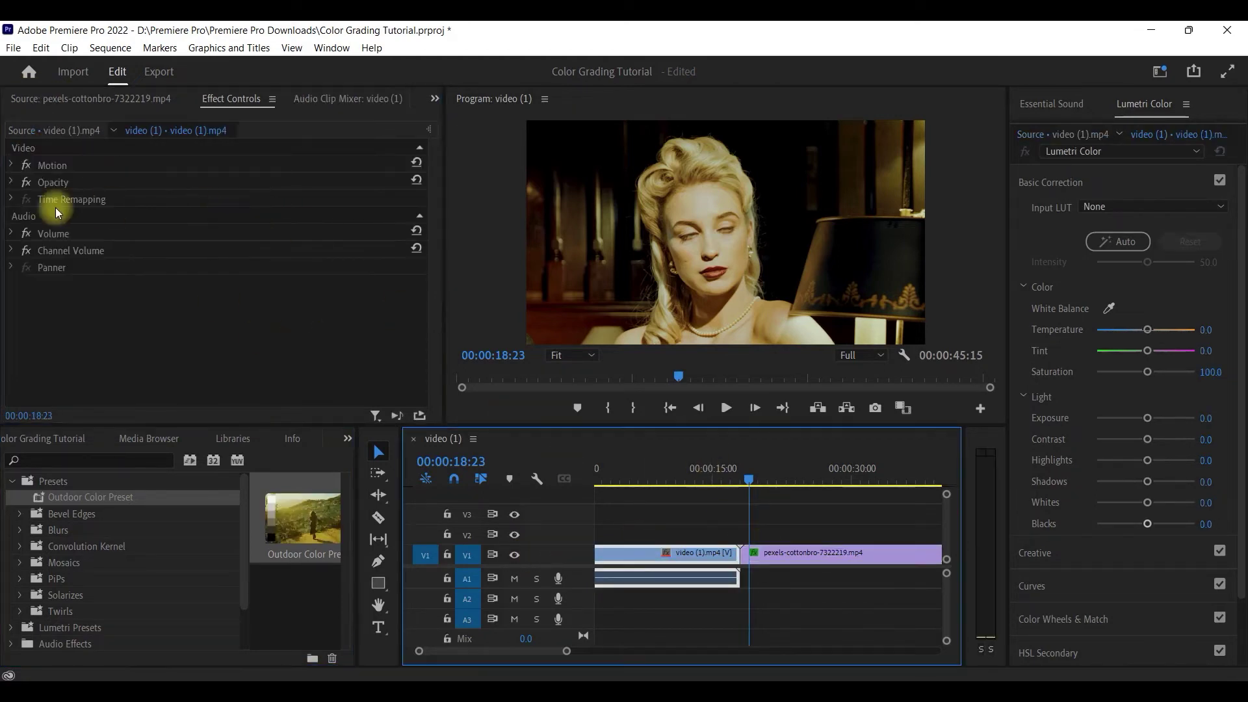
click(42, 130)
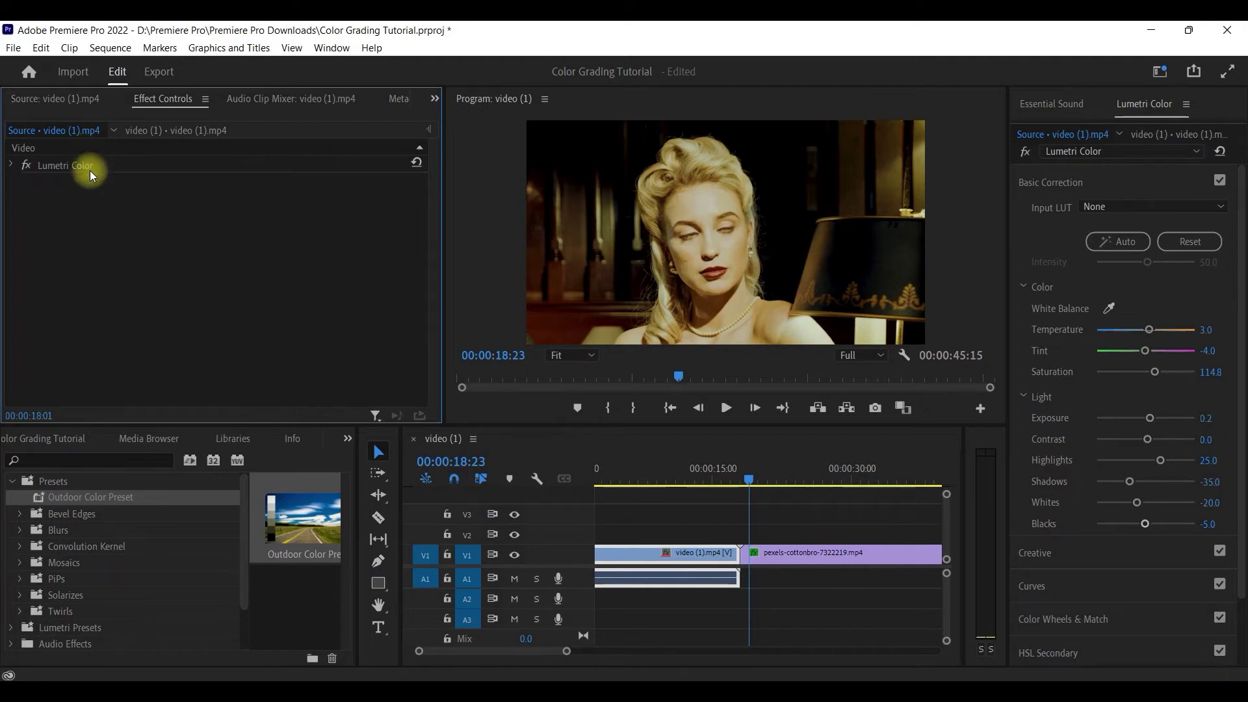
right_click(92, 161)
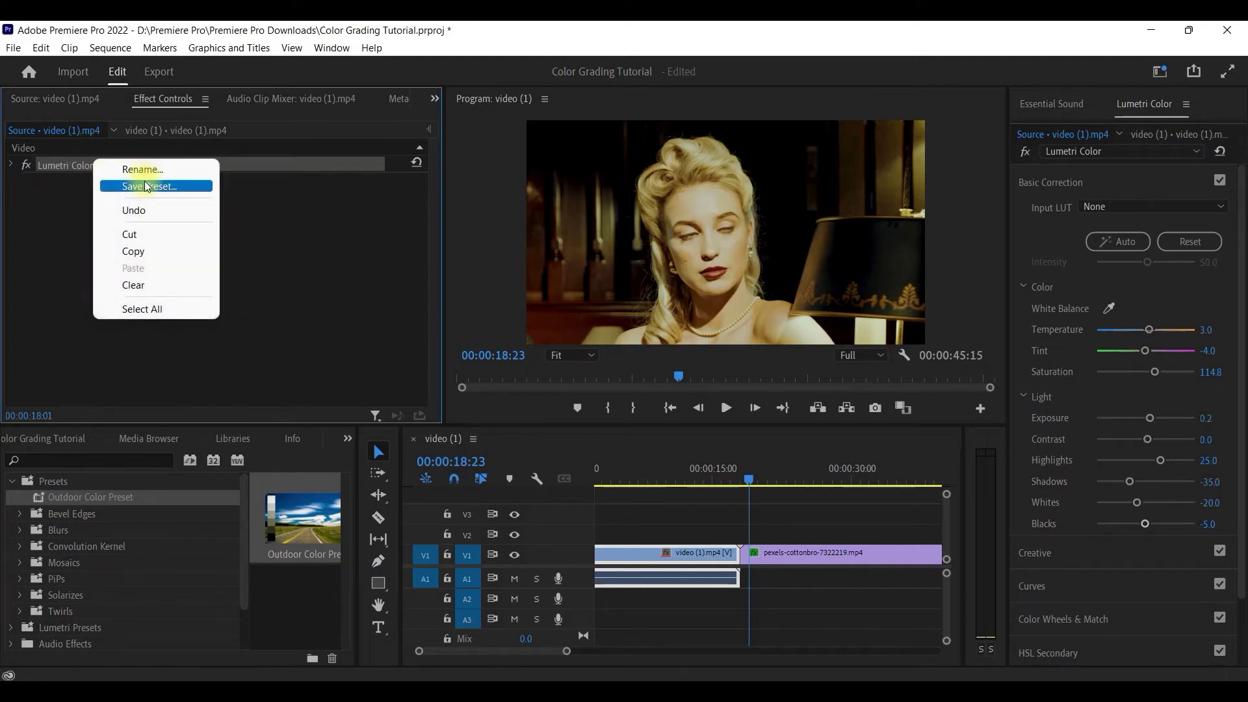
click(386, 308)
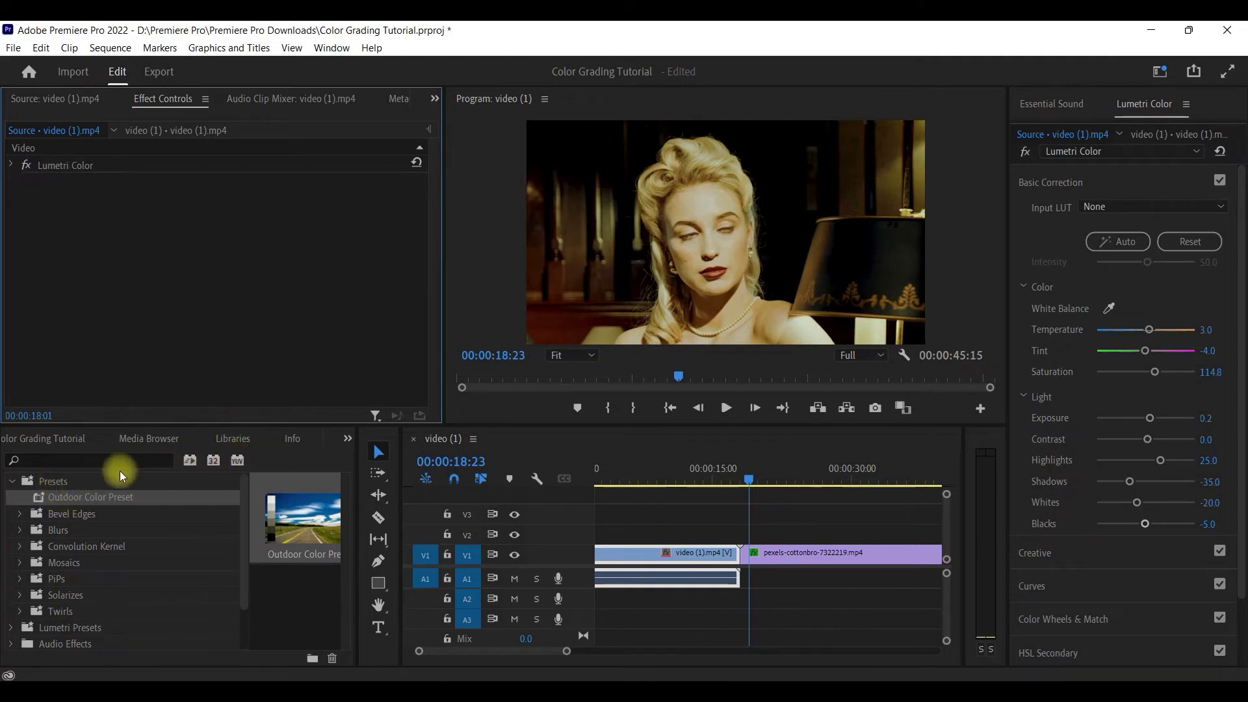
drag(39, 495, 785, 560)
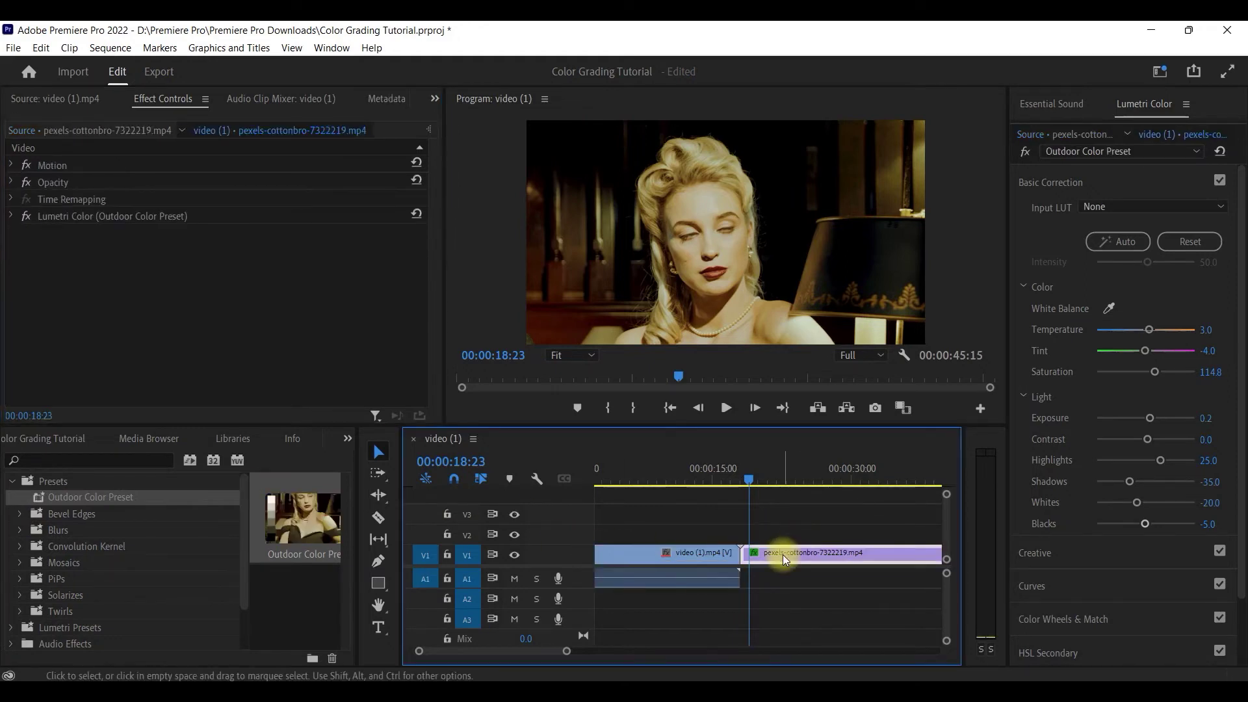
click(769, 471)
- Search effects for 'color' and add a new Lumetri Color from Color Correction to the pexels clip
click(69, 461)
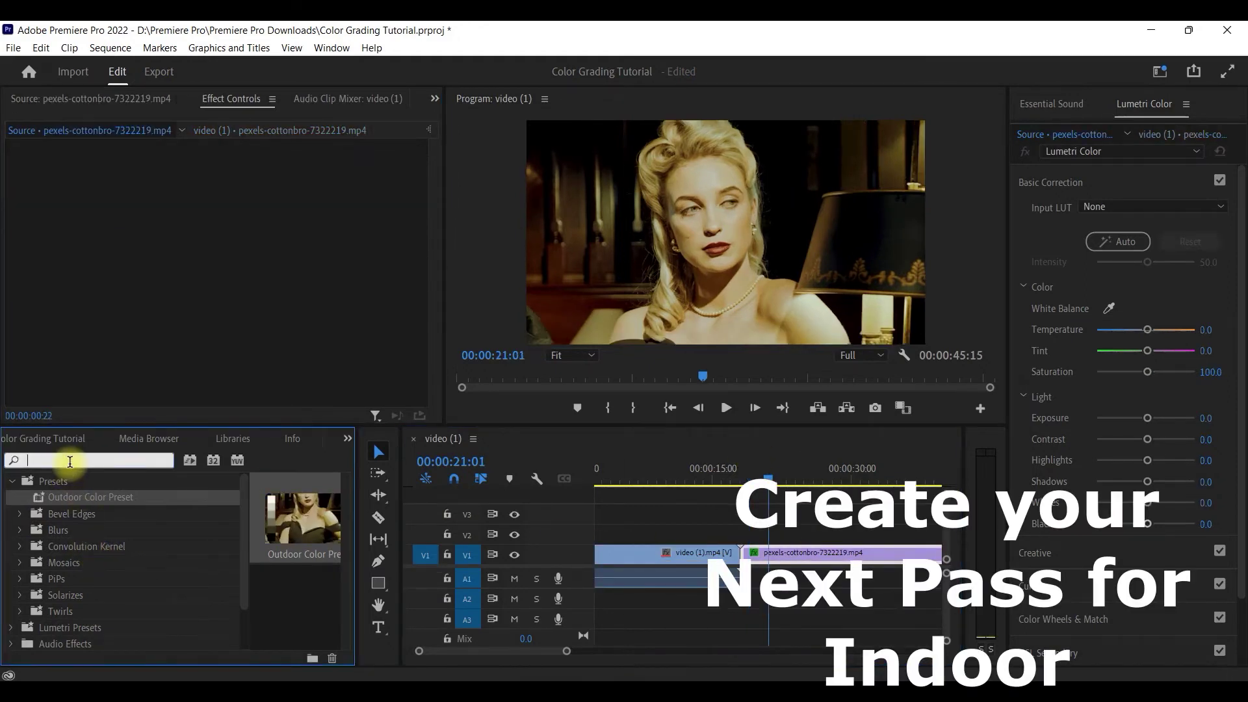
text(color)
click(81, 577)
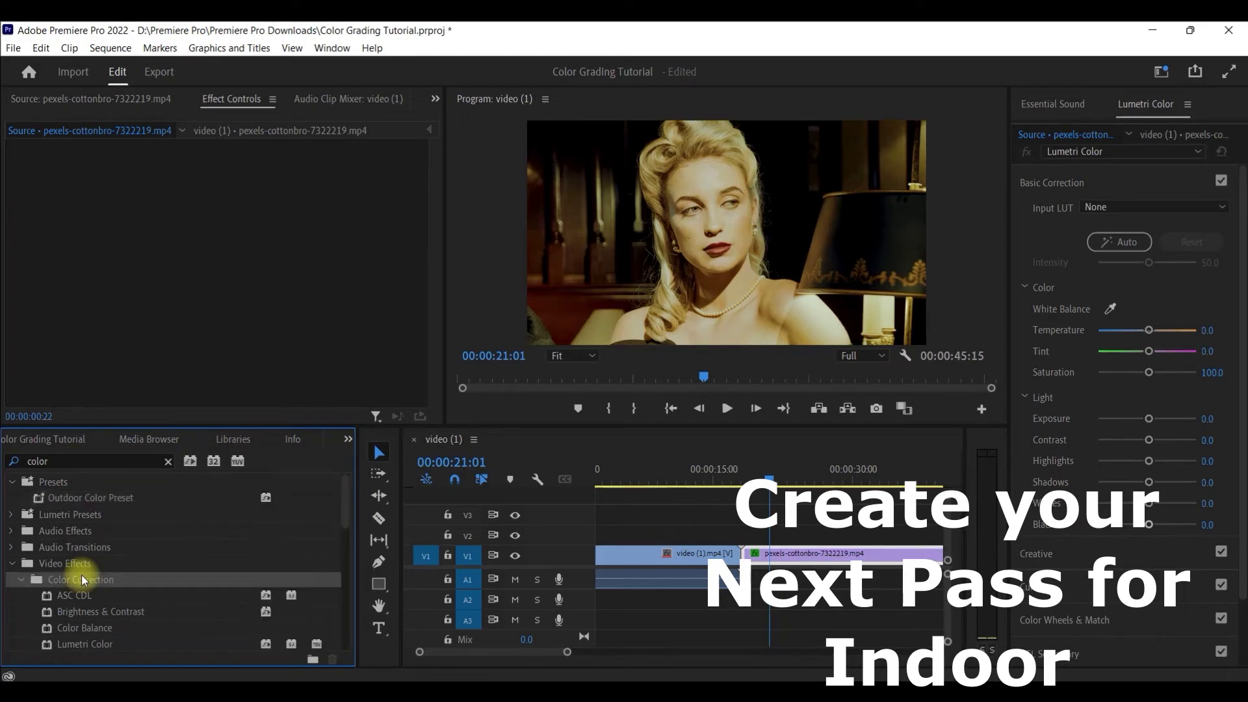
scroll(120, 602, down, 1)
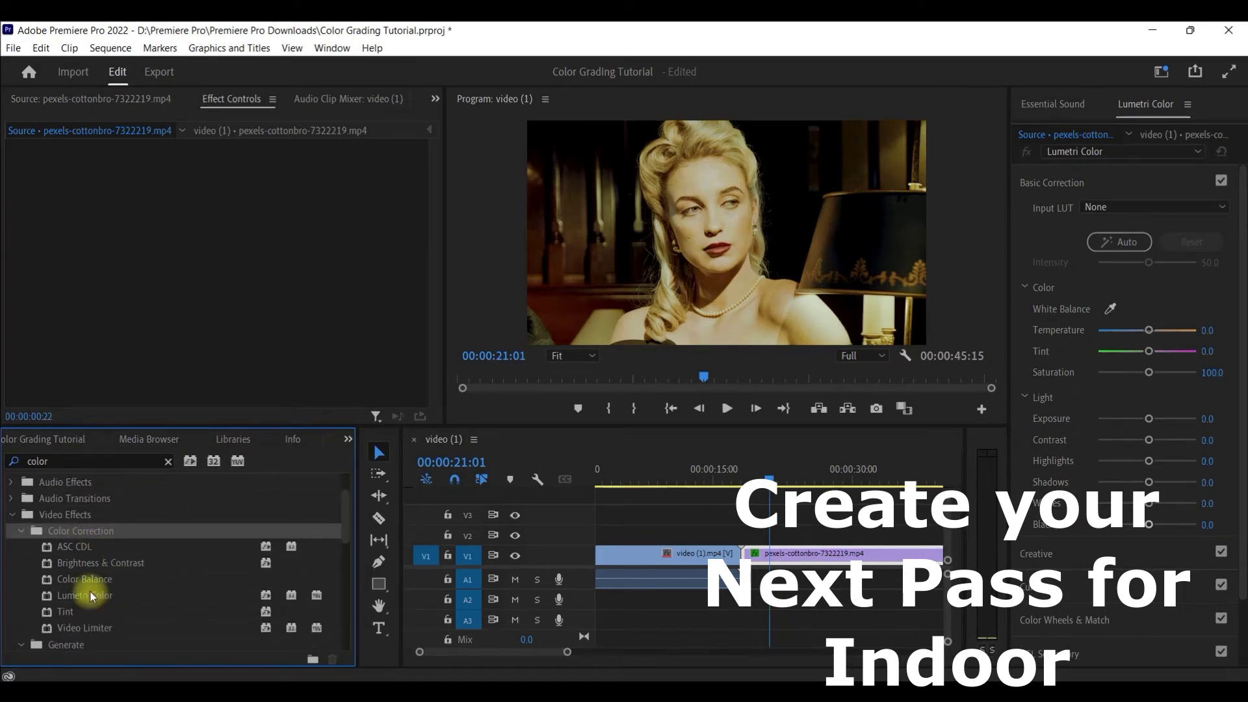
drag(77, 596, 92, 187)
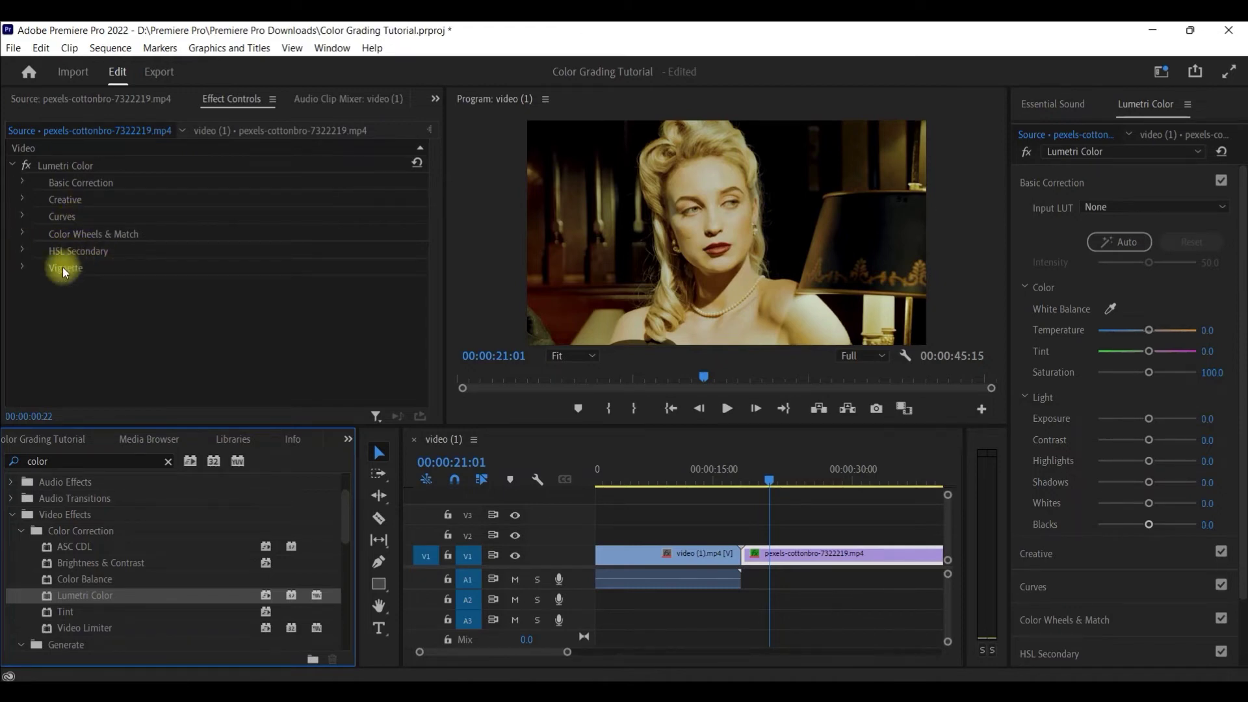
click(24, 250)
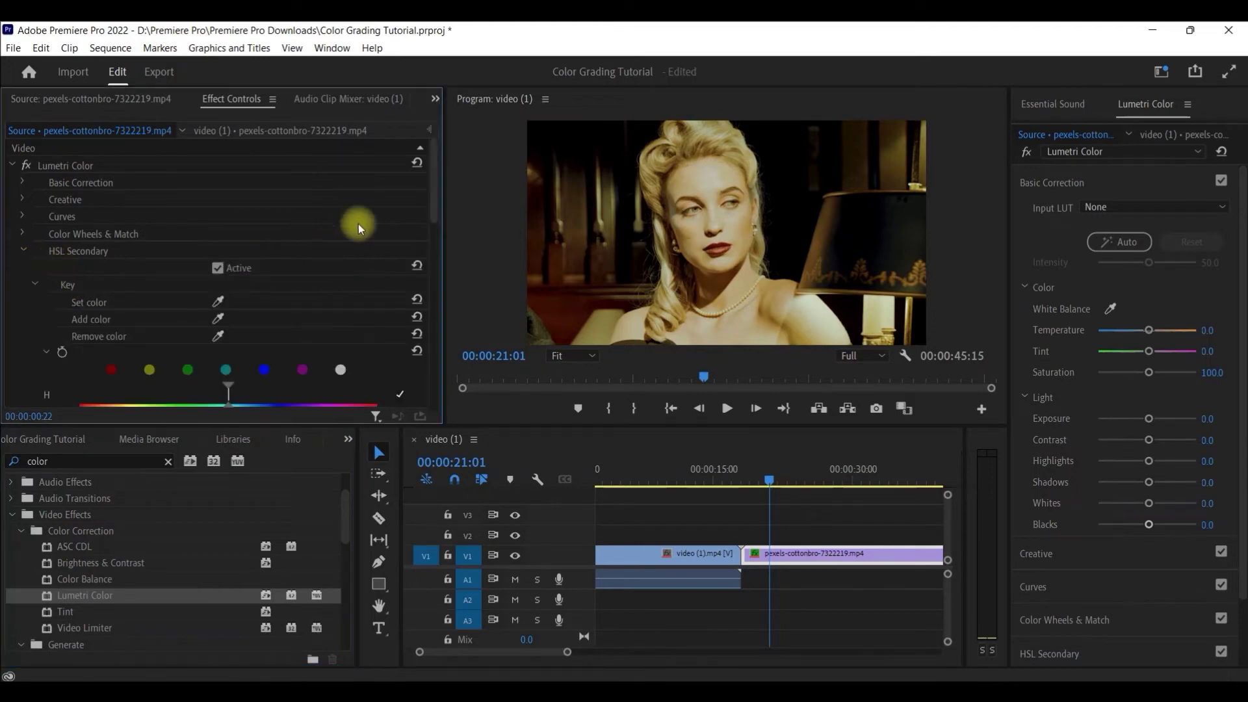
- Exclude saturation and lightness from the key, then set and widen the hue range
scroll(190, 300, down, 3)
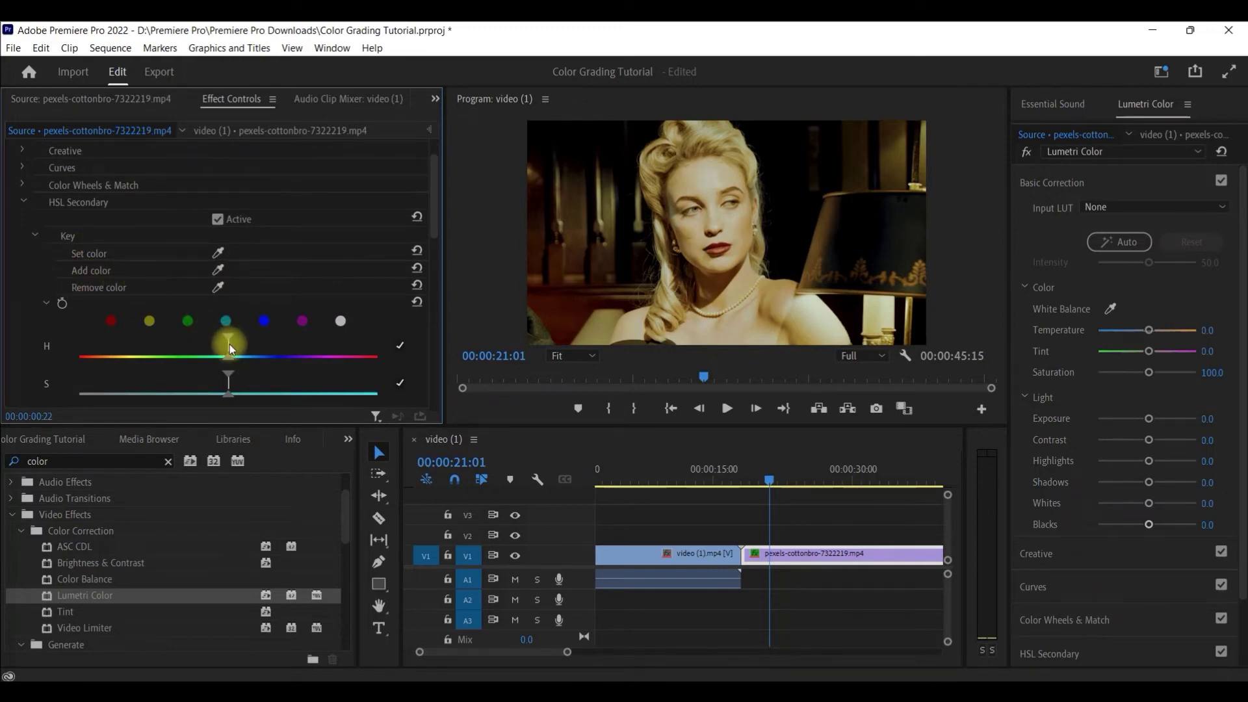
scroll(407, 330, down, 1)
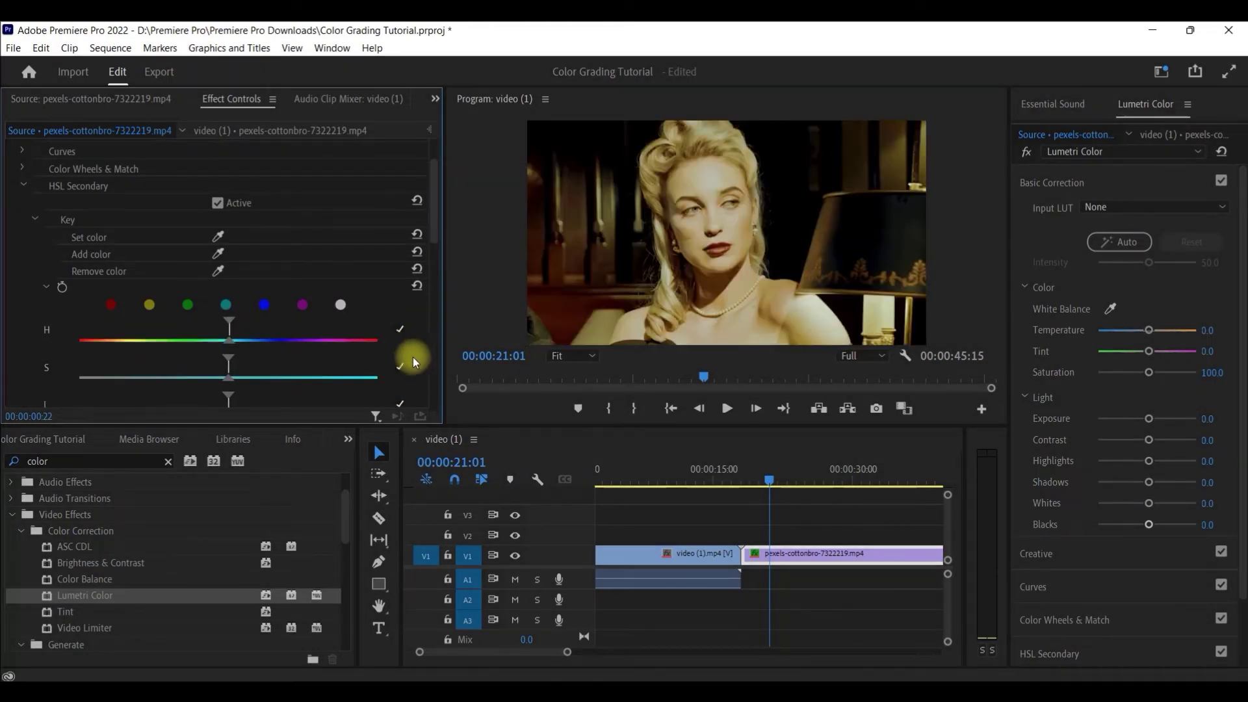
click(397, 363)
click(401, 403)
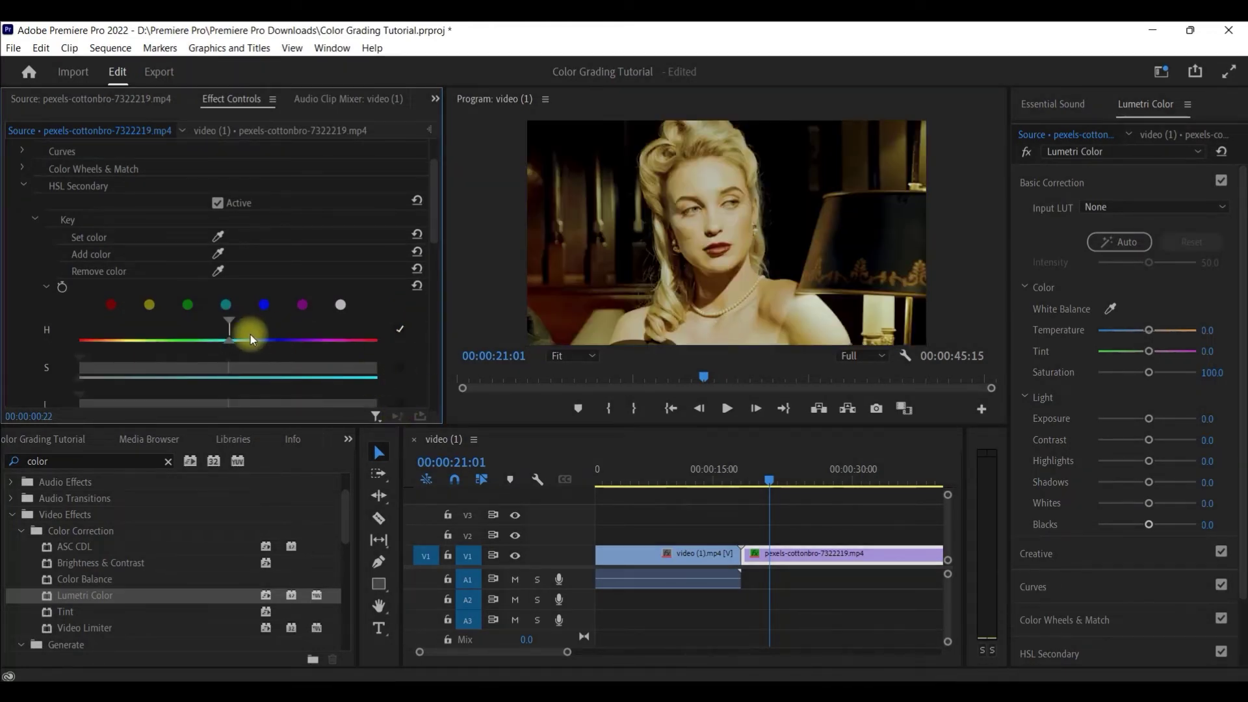
drag(231, 323, 174, 329)
drag(158, 330, 380, 369)
- Narrow the saturation range and restrict lightness to the brighter tones
drag(230, 380, 363, 411)
scroll(403, 396, down, 2)
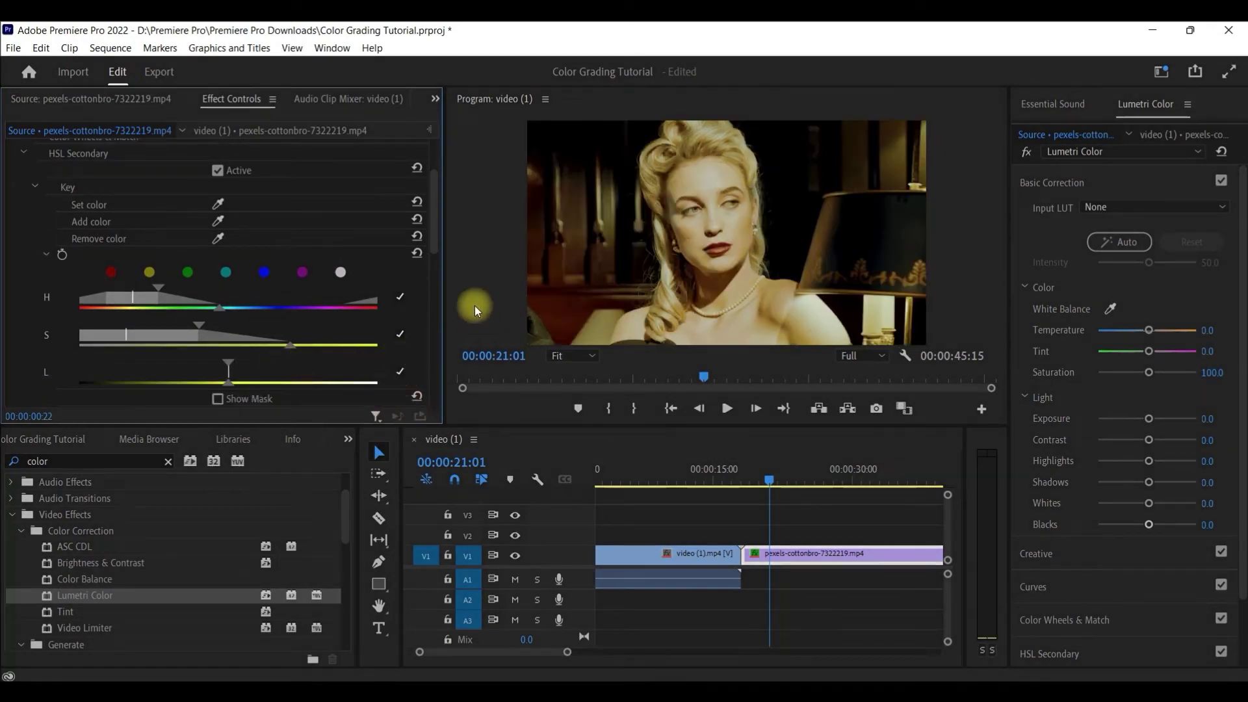
drag(435, 216, 437, 249)
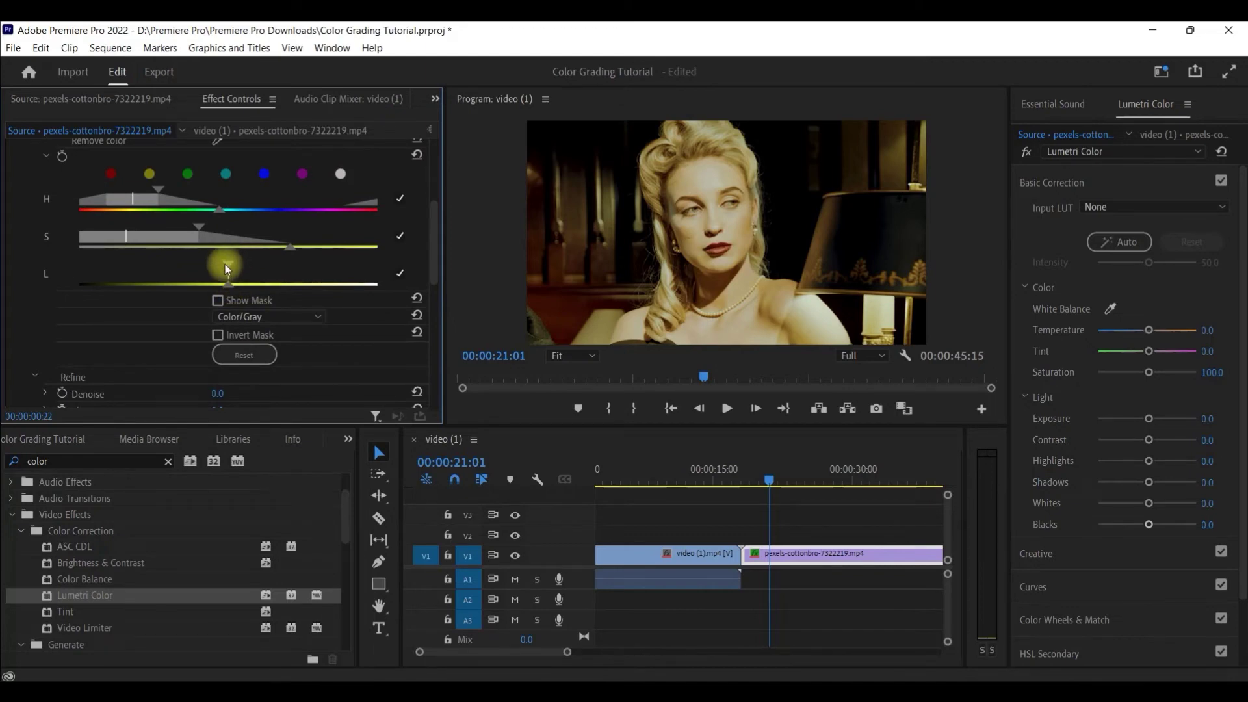
drag(225, 264, 82, 274)
mouse_move(166, 272)
mouse_down()
mouse_move(209, 273)
mouse_move(189, 279)
mouse_up()
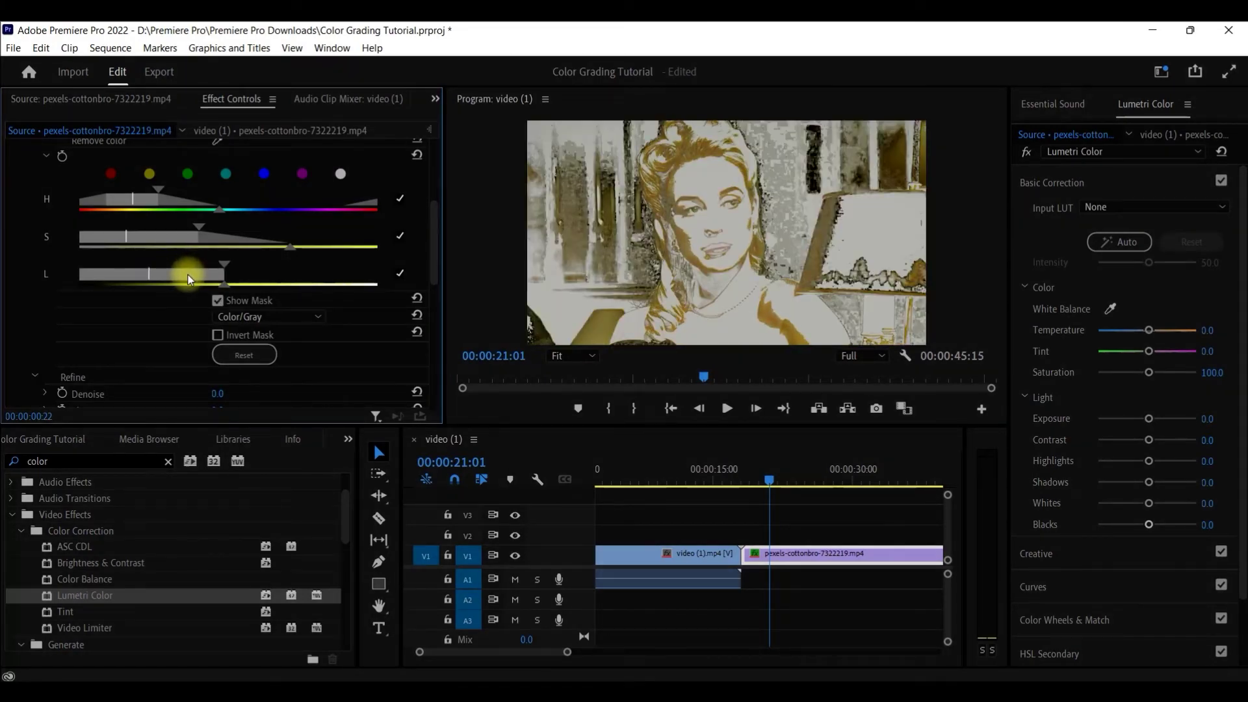
drag(189, 278, 277, 295)
- Check the key with Show Mask, then fine-tune the saturation range and its edge softness
scroll(334, 339, down, 1)
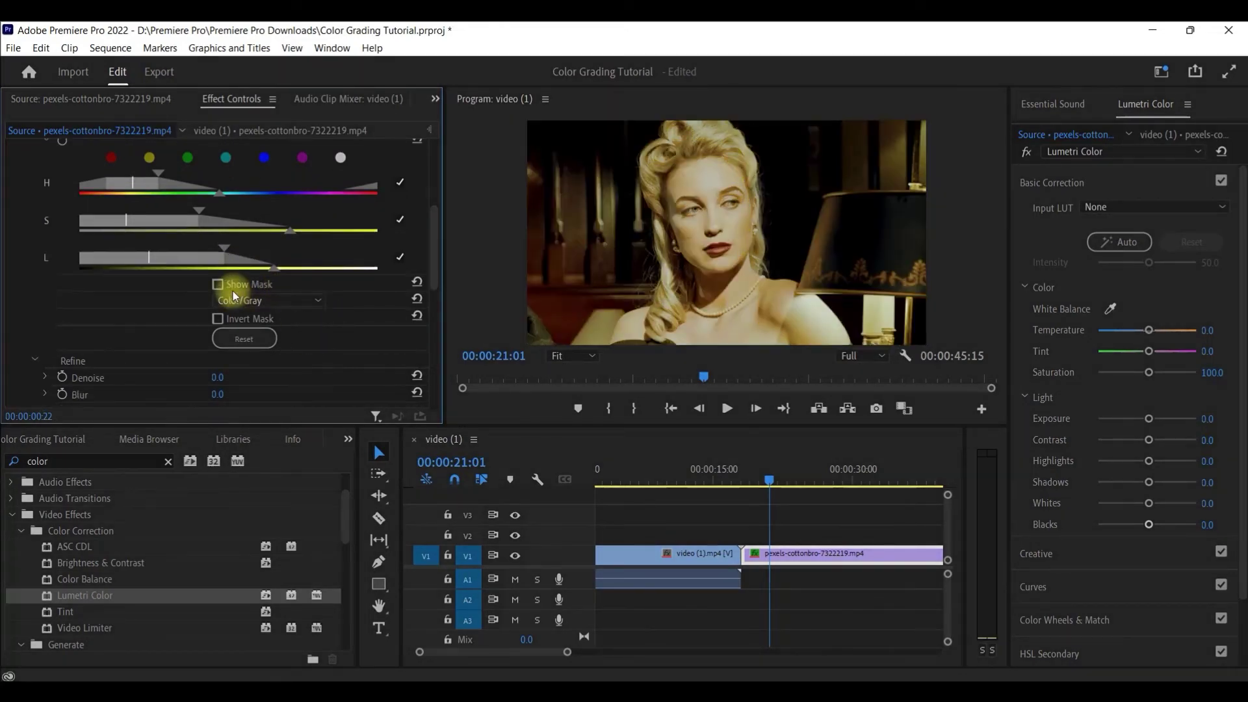
click(218, 285)
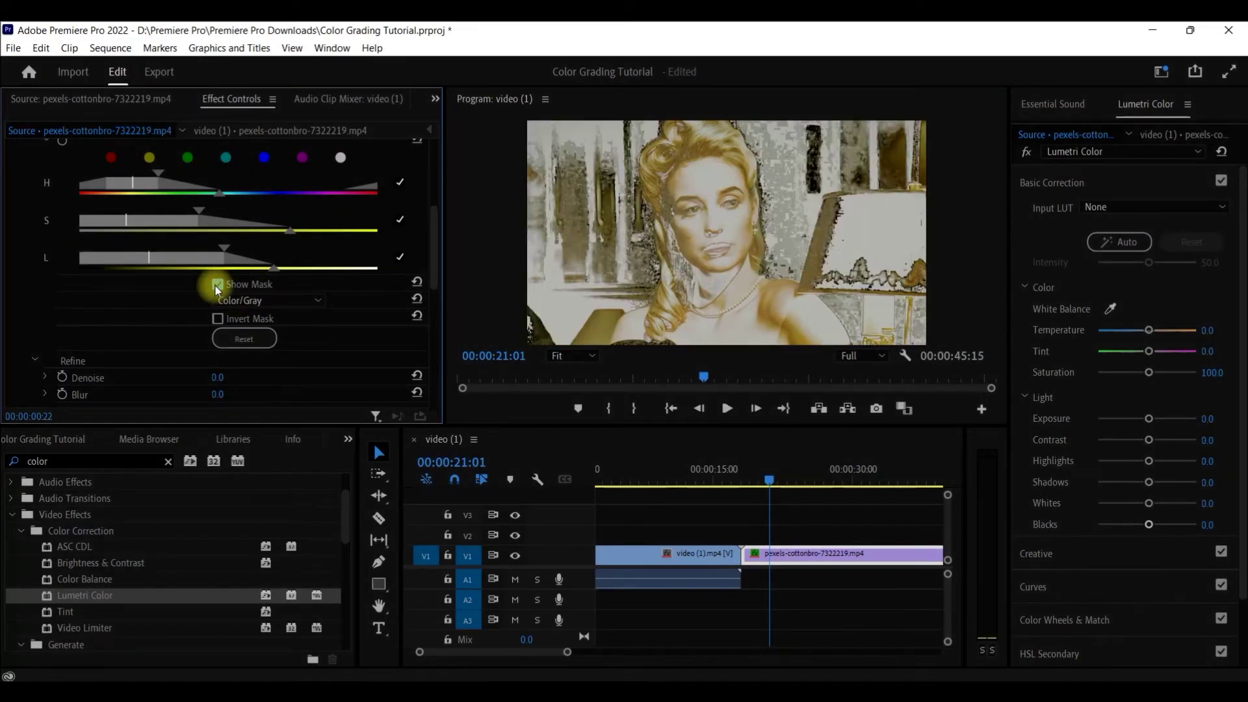
click(218, 284)
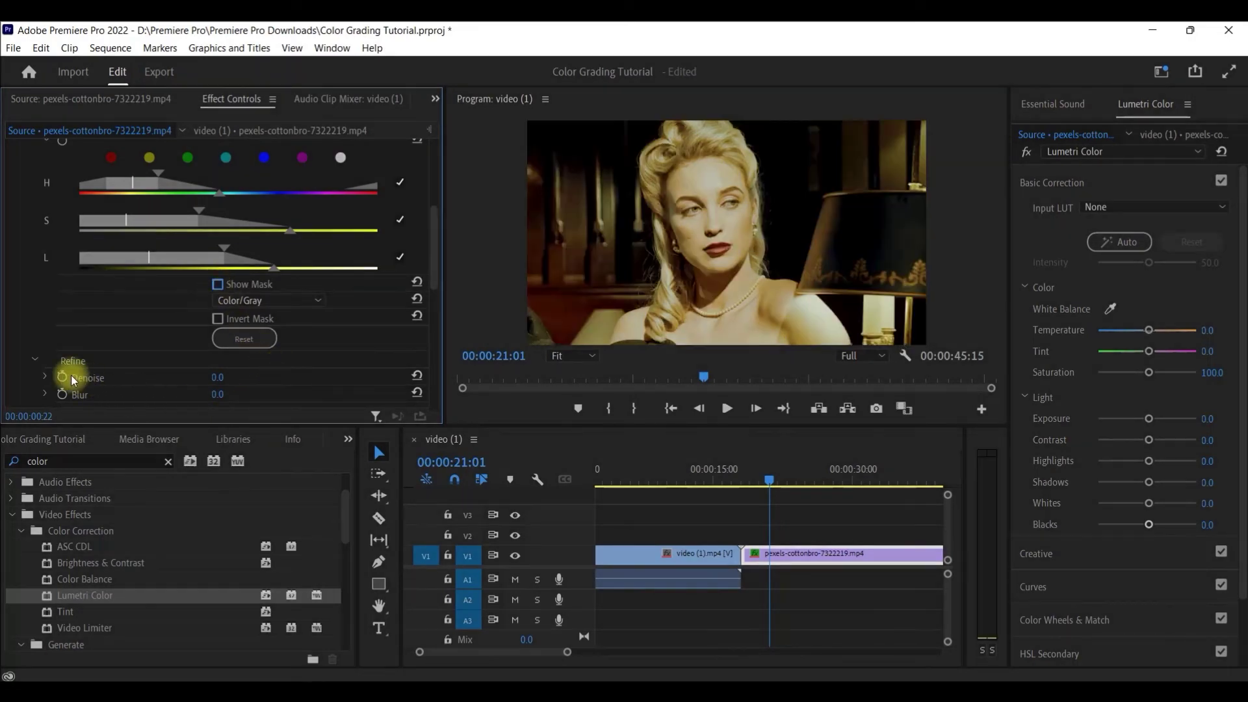
scroll(115, 363, down, 5)
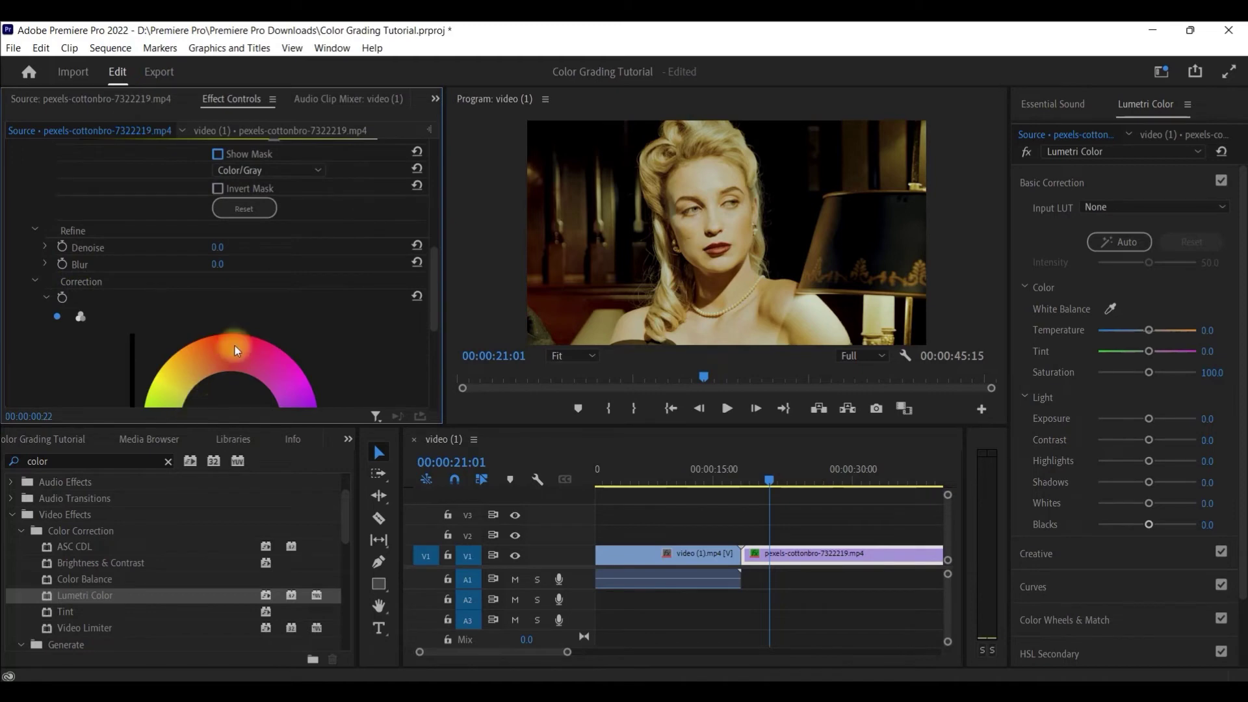
scroll(236, 351, down, 2)
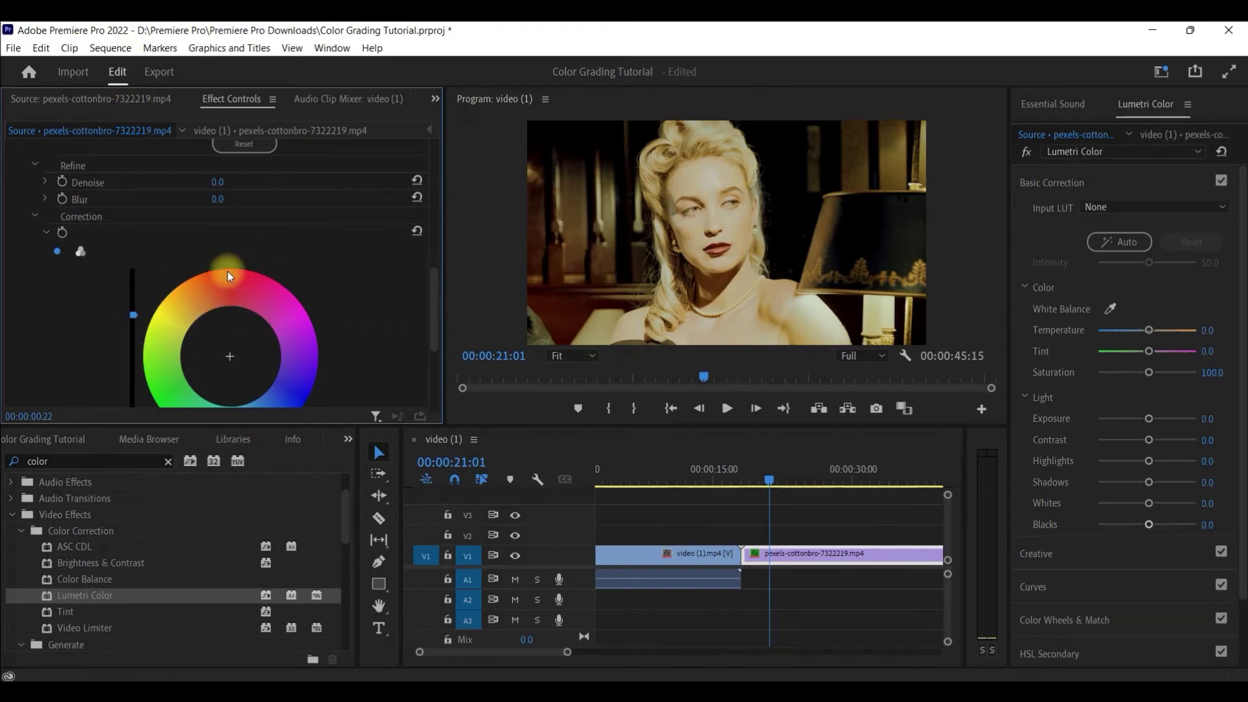
scroll(229, 305, up, 2)
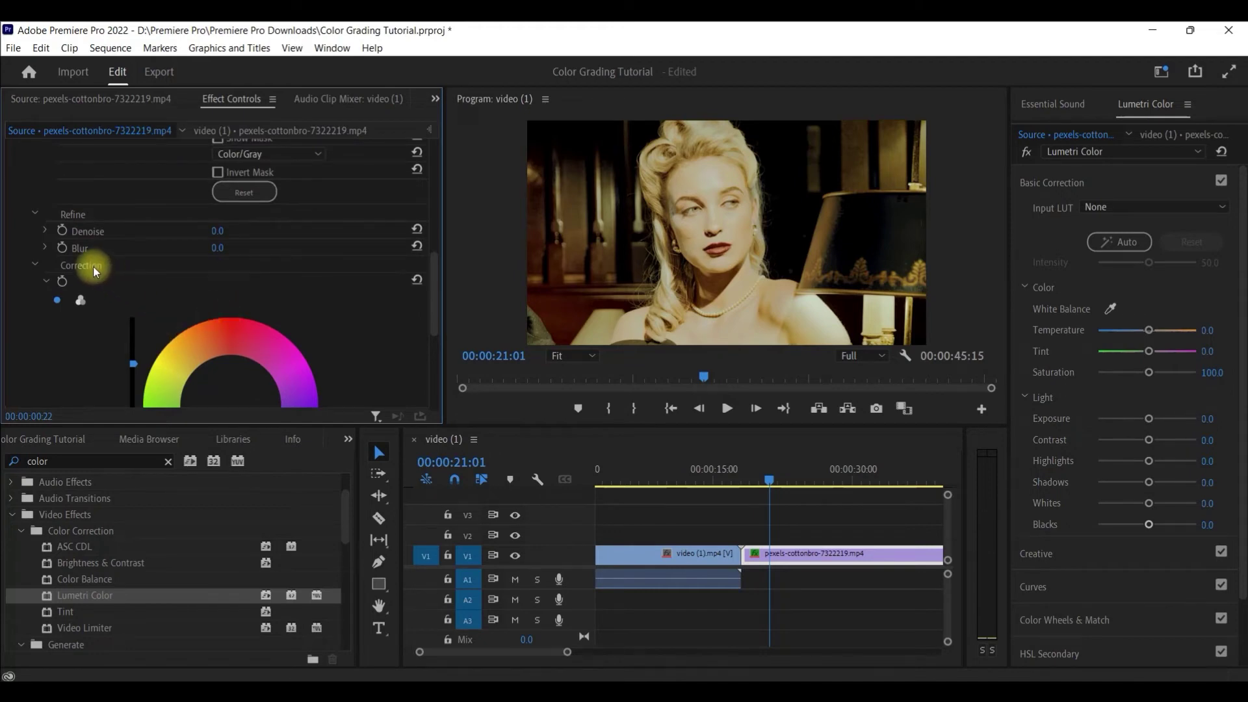
scroll(176, 265, up, 3)
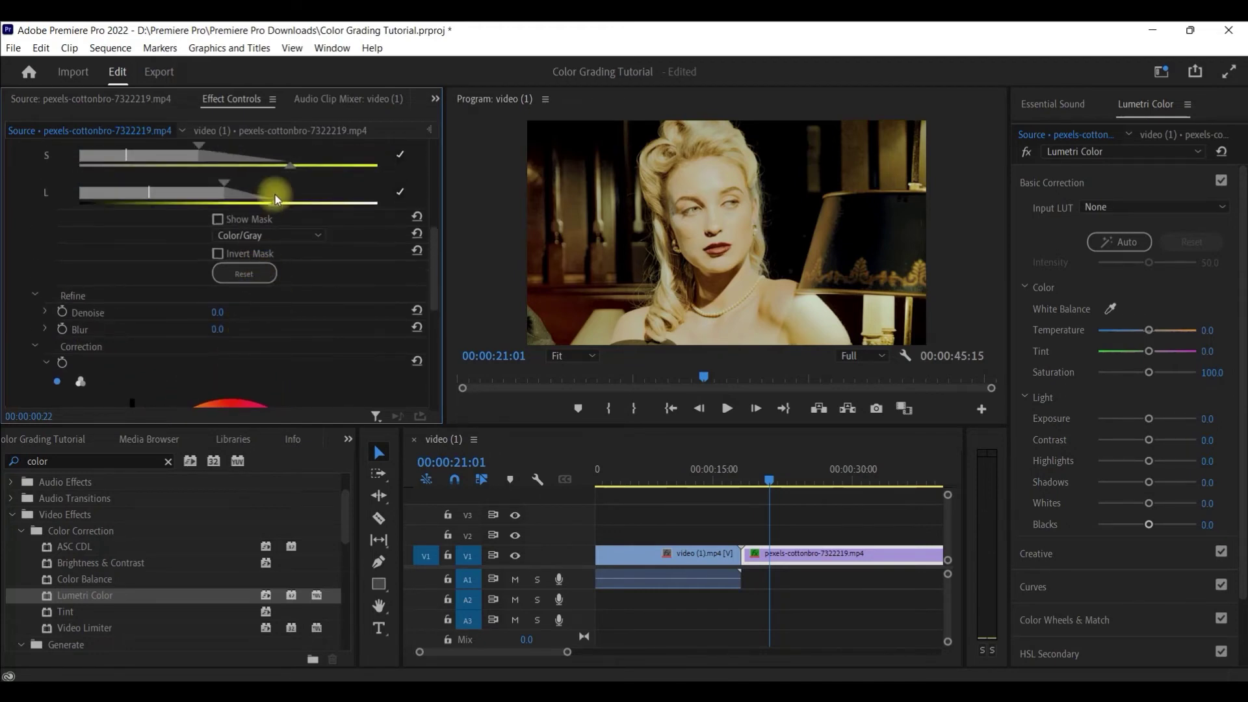
drag(287, 166, 258, 165)
drag(99, 155, 125, 159)
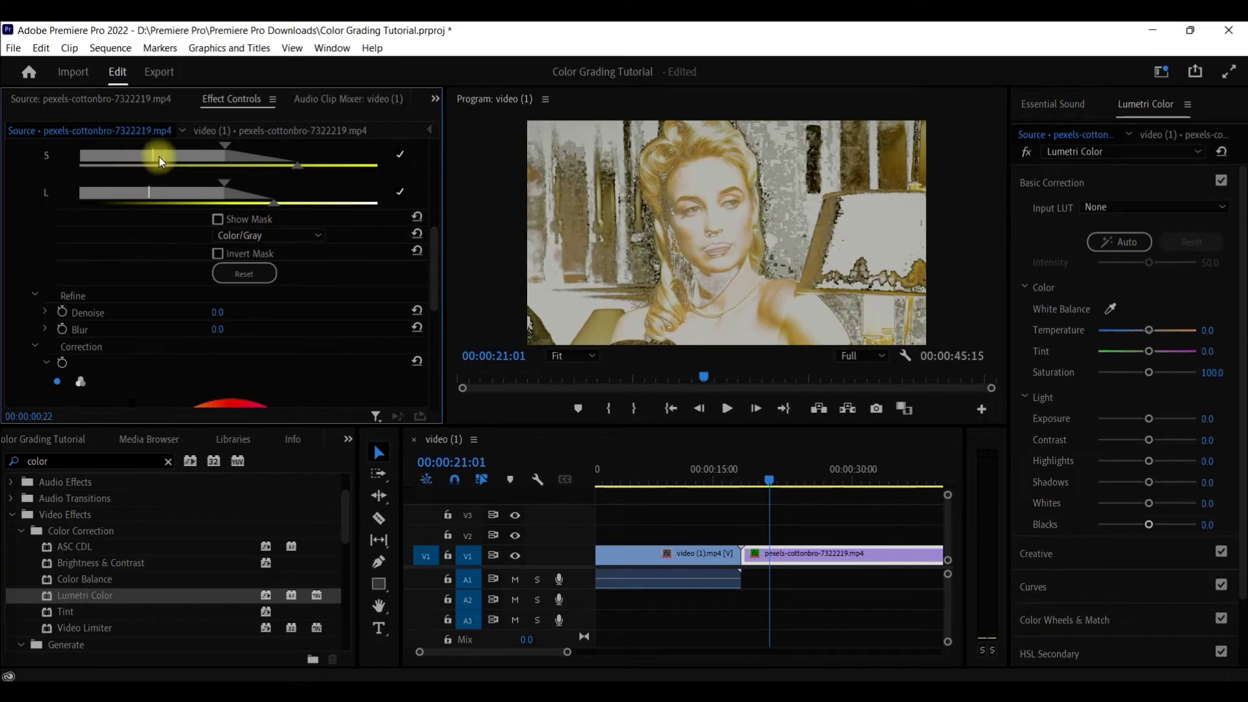
drag(229, 144, 216, 147)
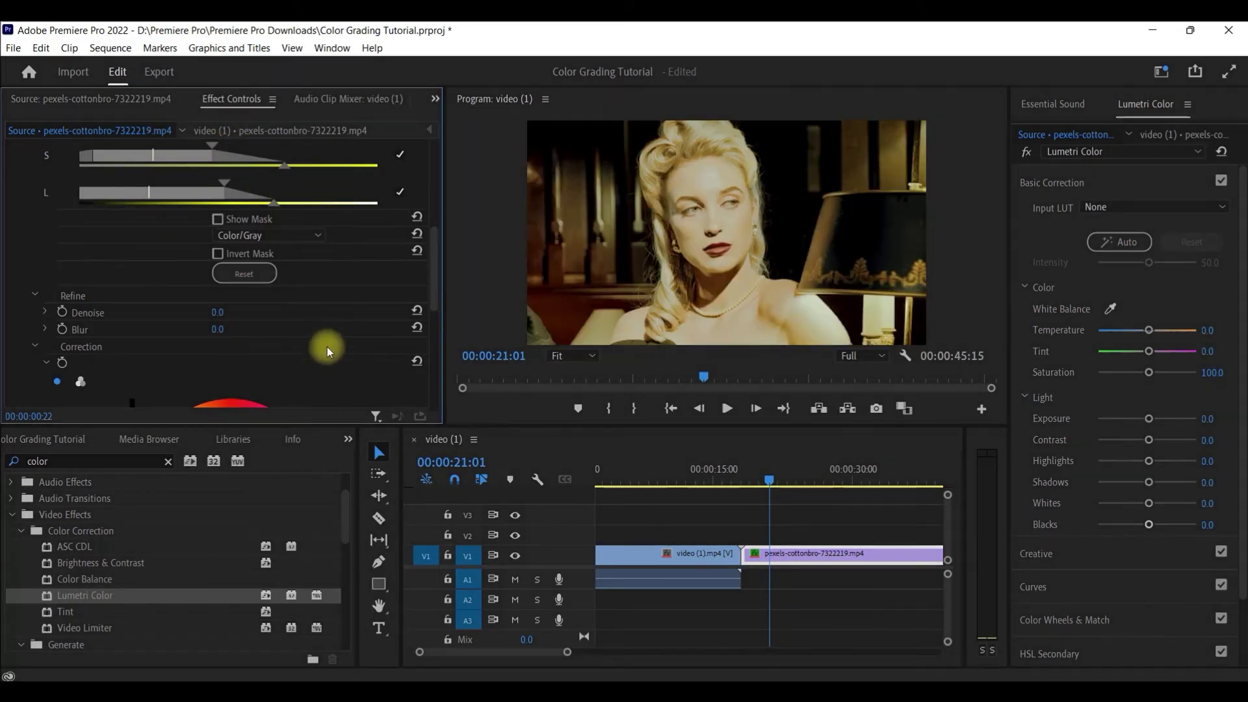
scroll(326, 348, down, 1)
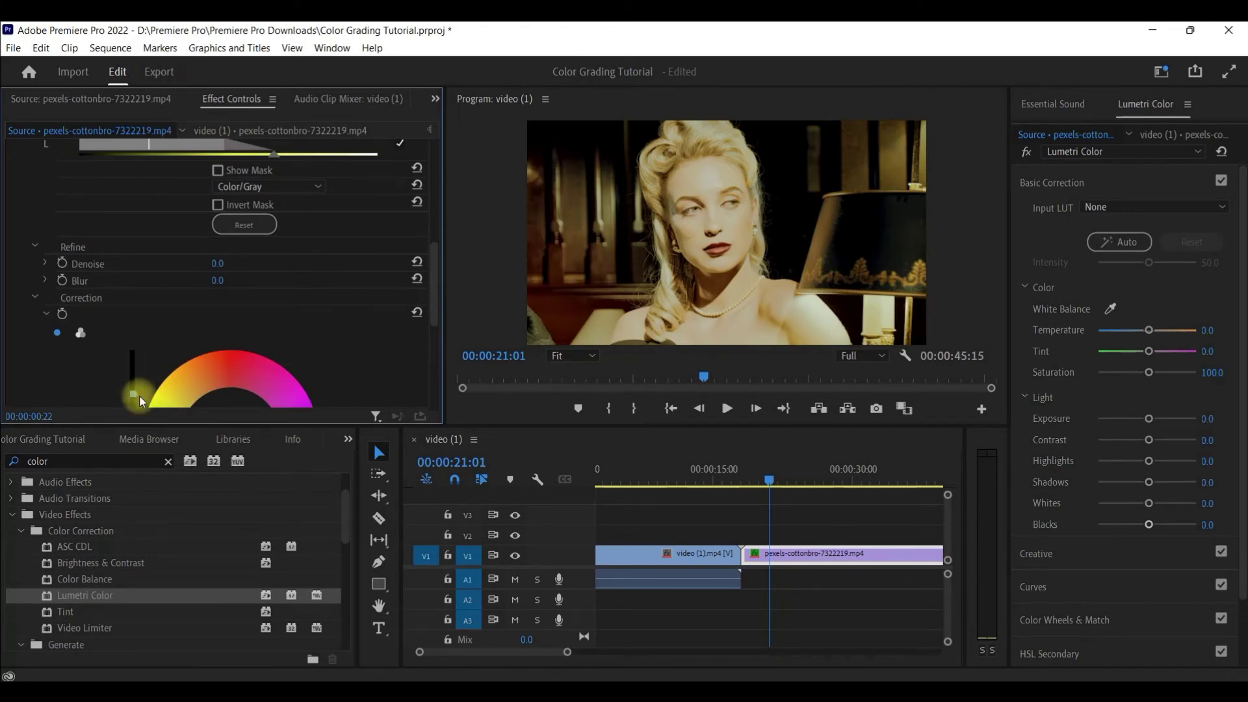
scroll(338, 326, down, 1)
- Push the keyed hair and skin tones toward yellow-orange, then undo the strong yellow shift
drag(184, 355, 187, 351)
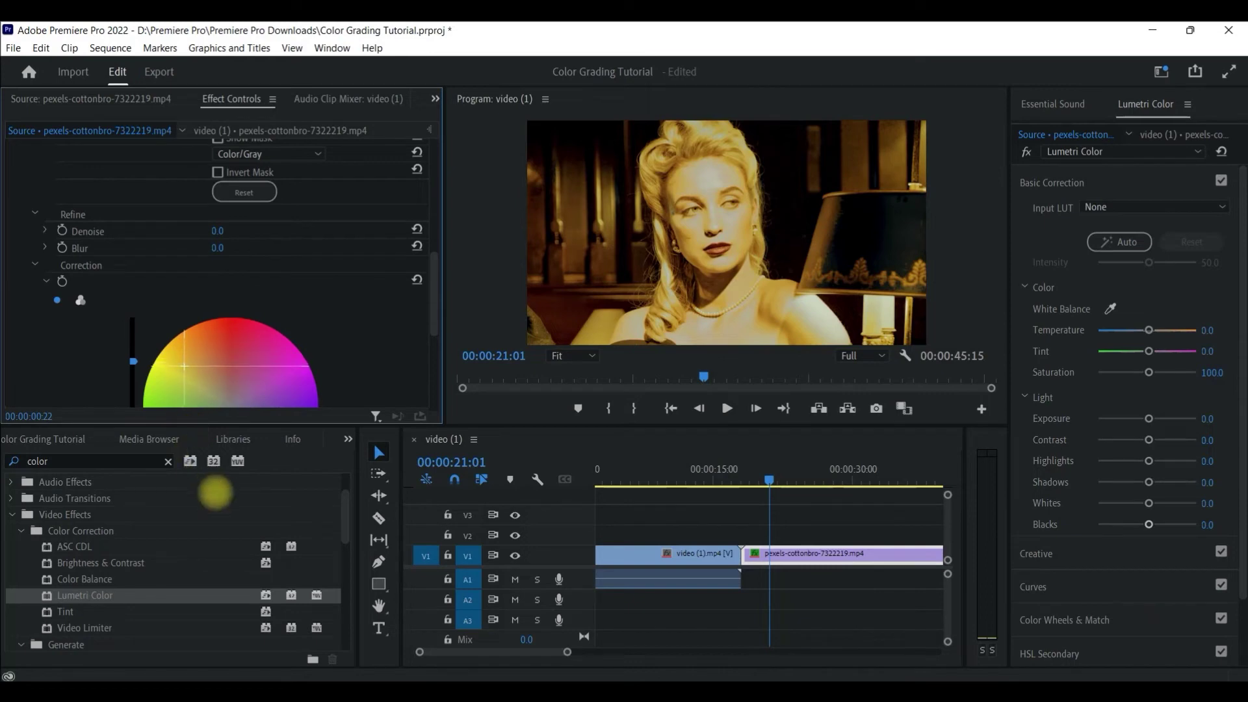
key(ctrl+z)
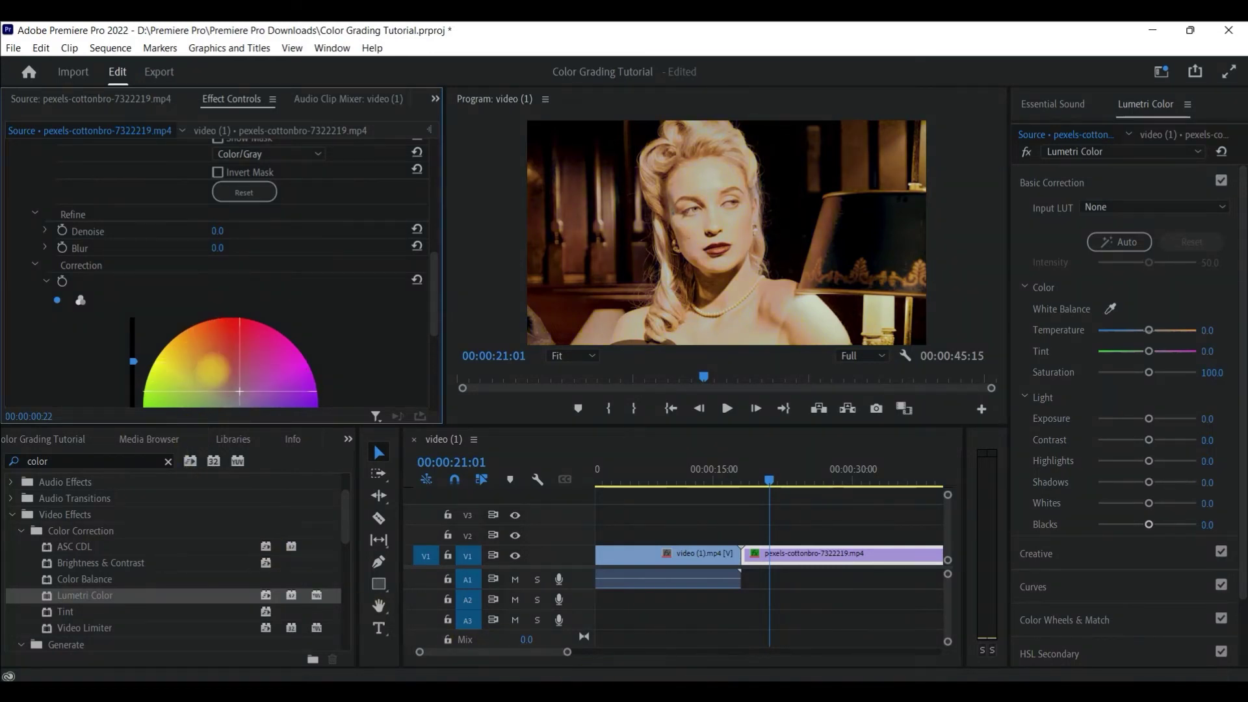
scroll(353, 306, down, 1)
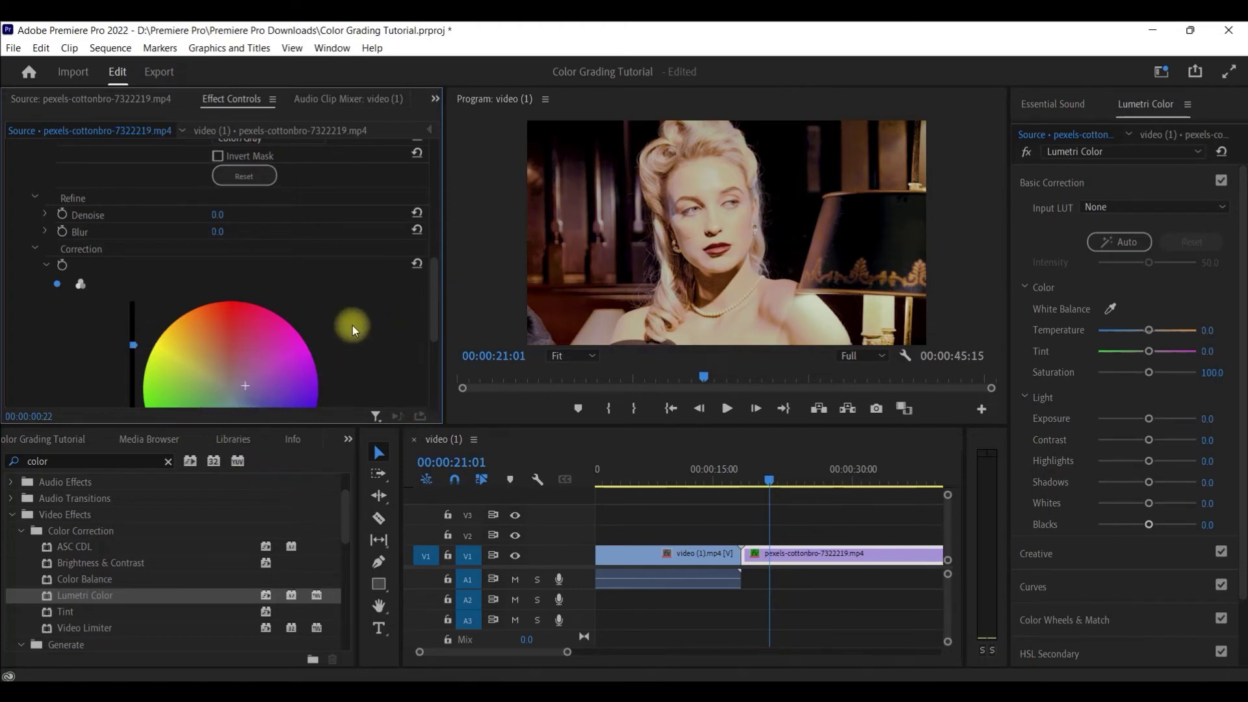
- Set the HSL Secondary correction Temperature to 10 and Tint to -2, then expand Vignette
scroll(352, 325, down, 5)
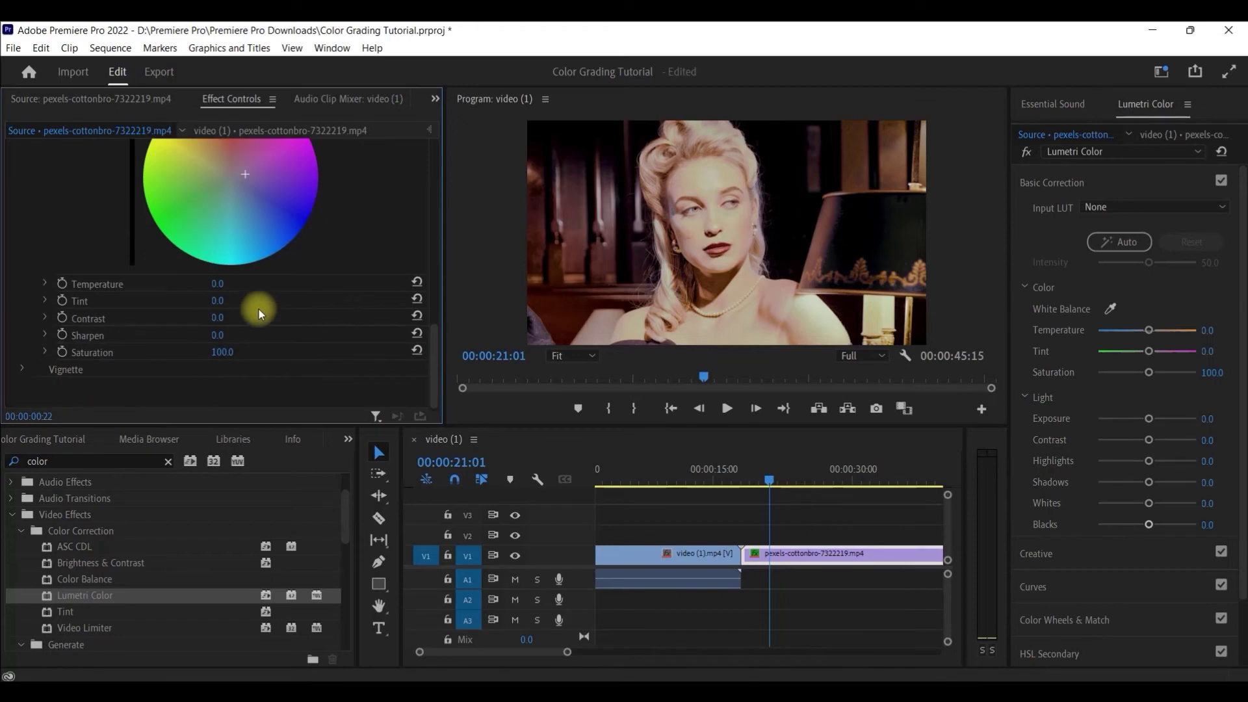
click(233, 282)
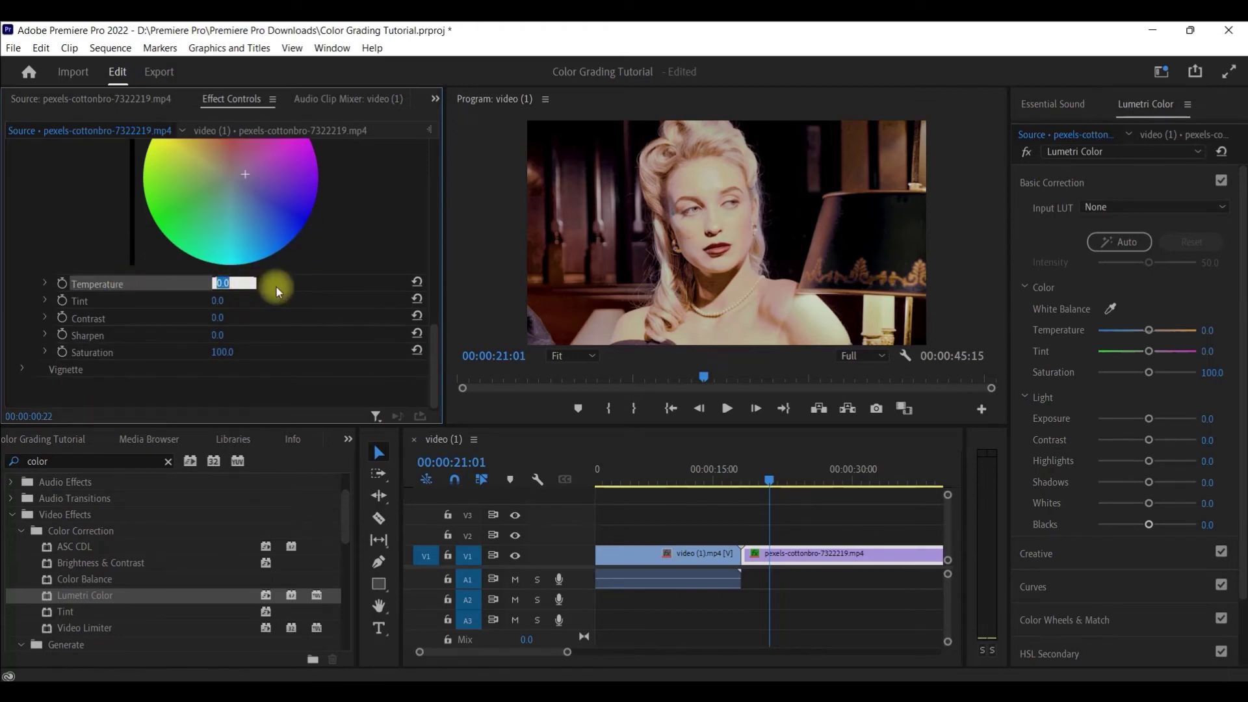
text(10)
key(Return)
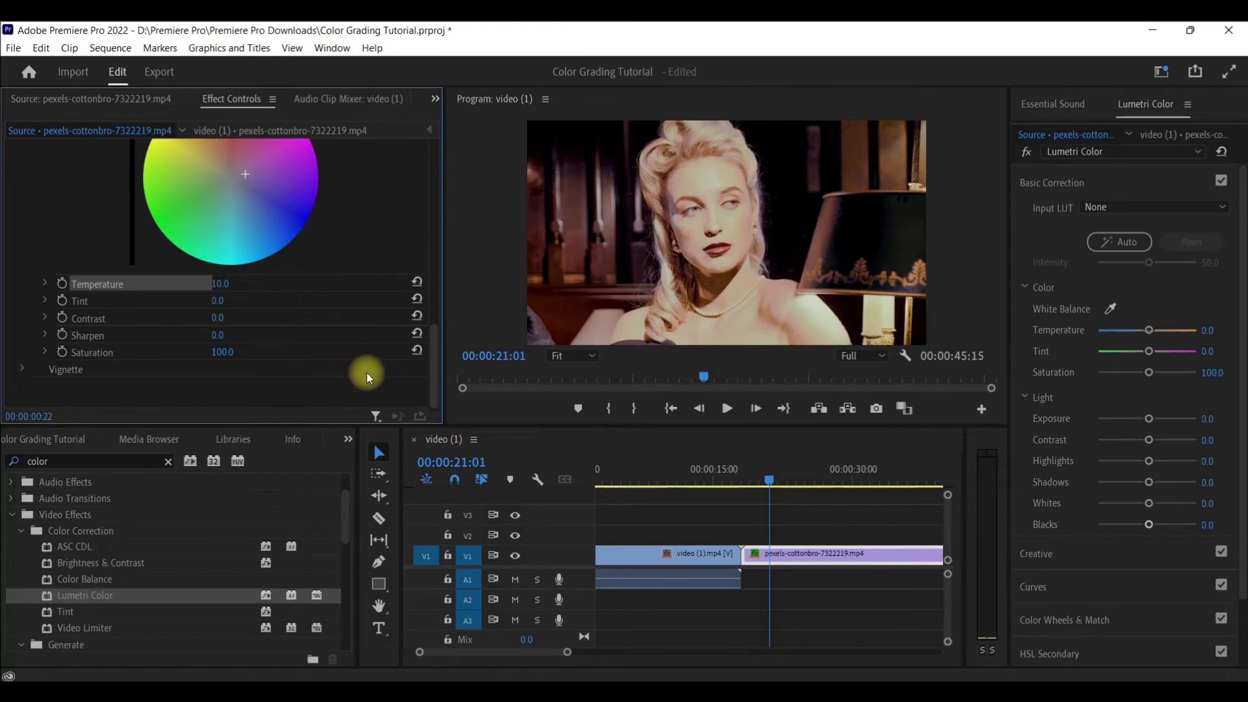
click(209, 295)
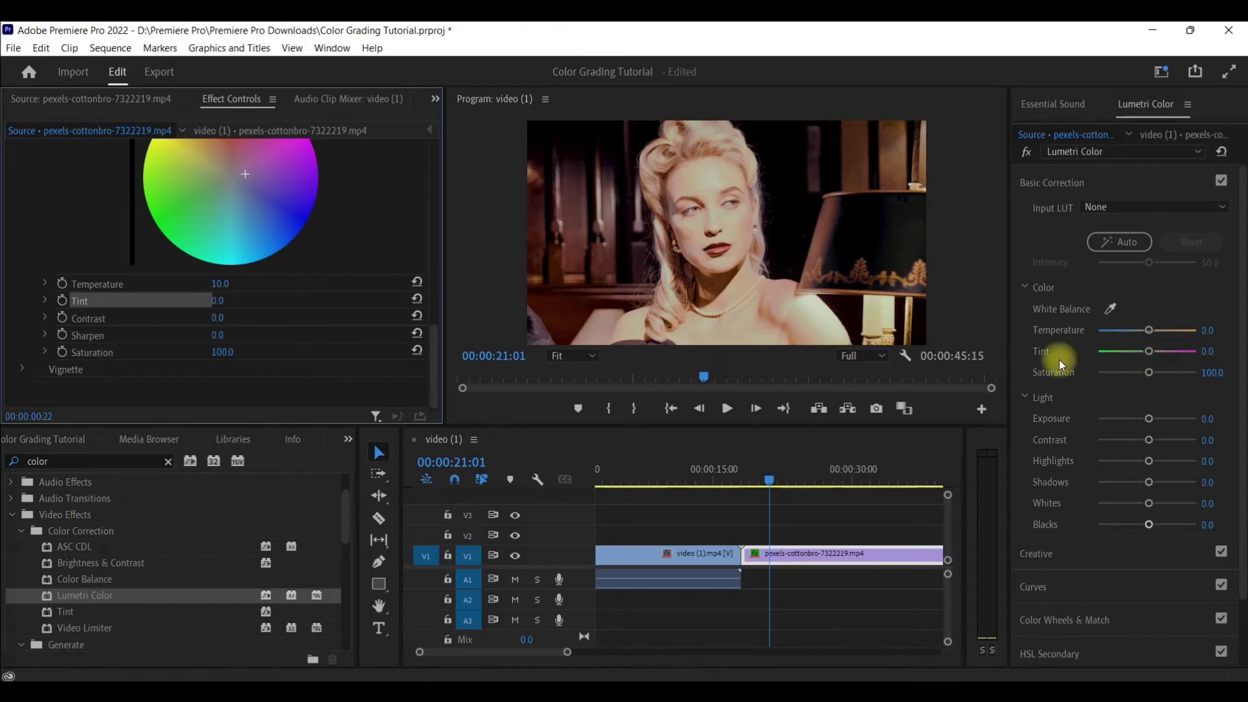
click(221, 300)
text(-2)
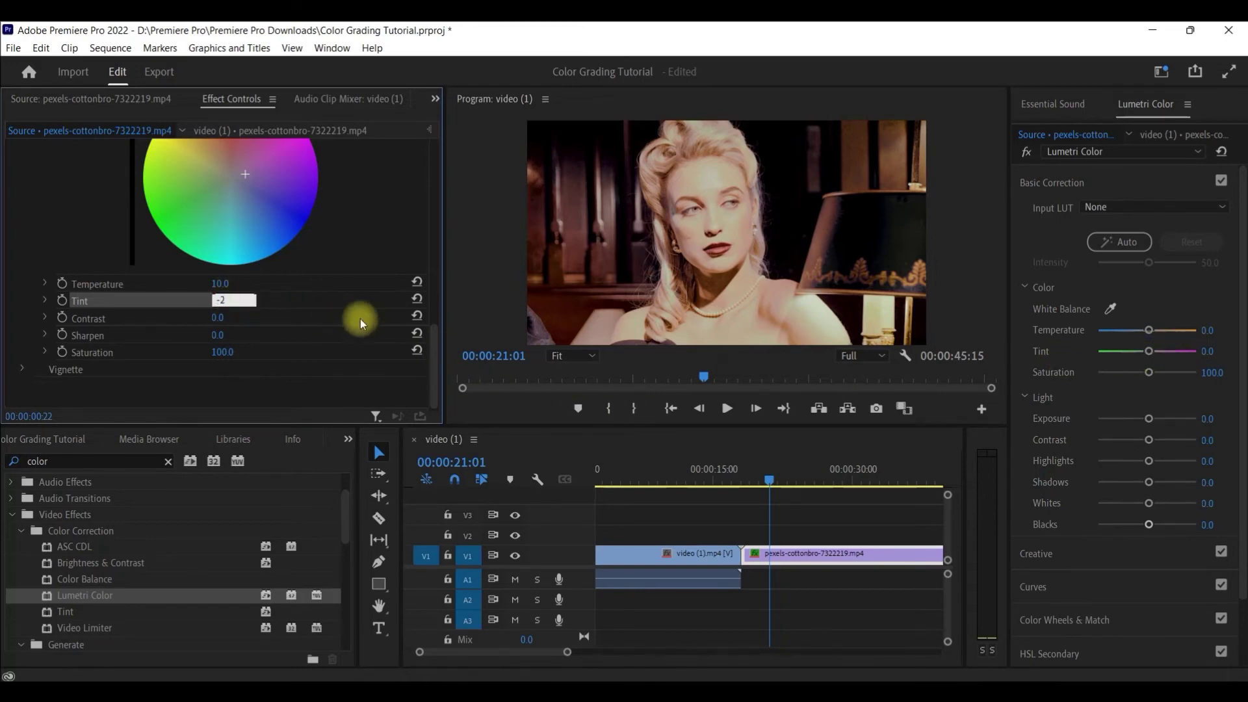
key(Return)
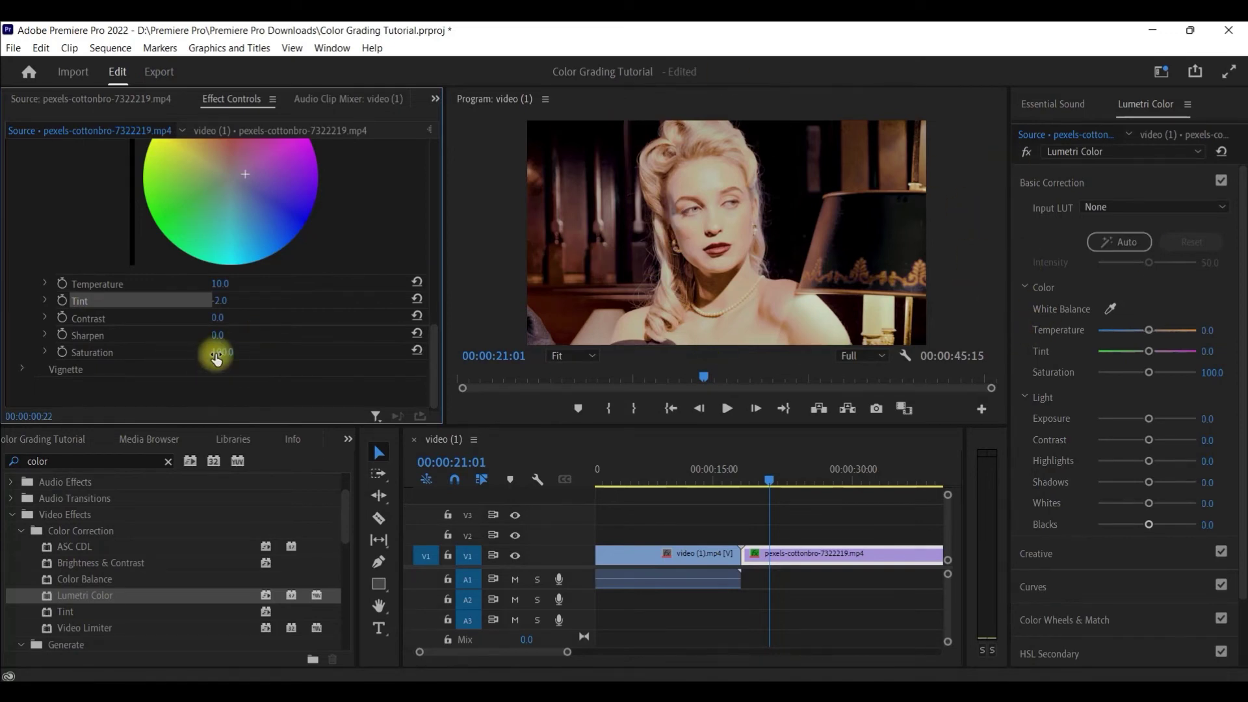
click(21, 367)
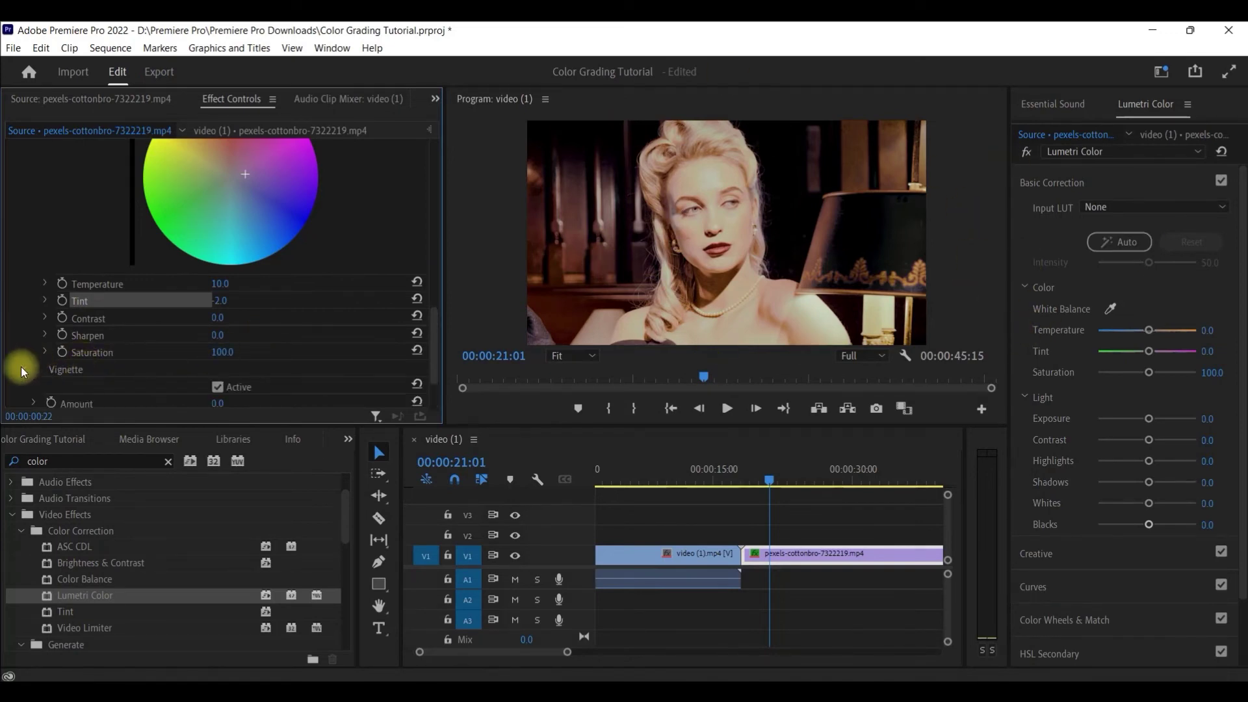
- Set the second clip's Lumetri vignette to Amount -2 and Roundness -2, then return the playhead to 00:00:16:06
scroll(232, 393, down, 1)
scroll(192, 356, down, 1)
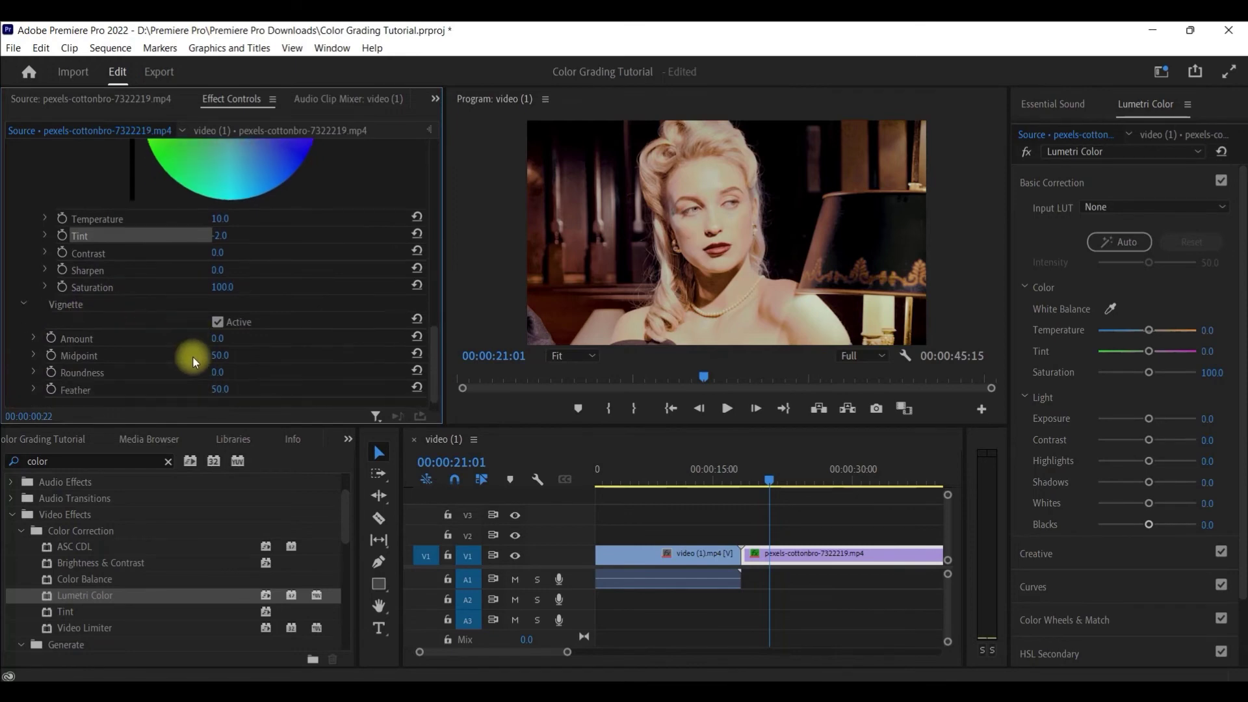
scroll(192, 356, down, 1)
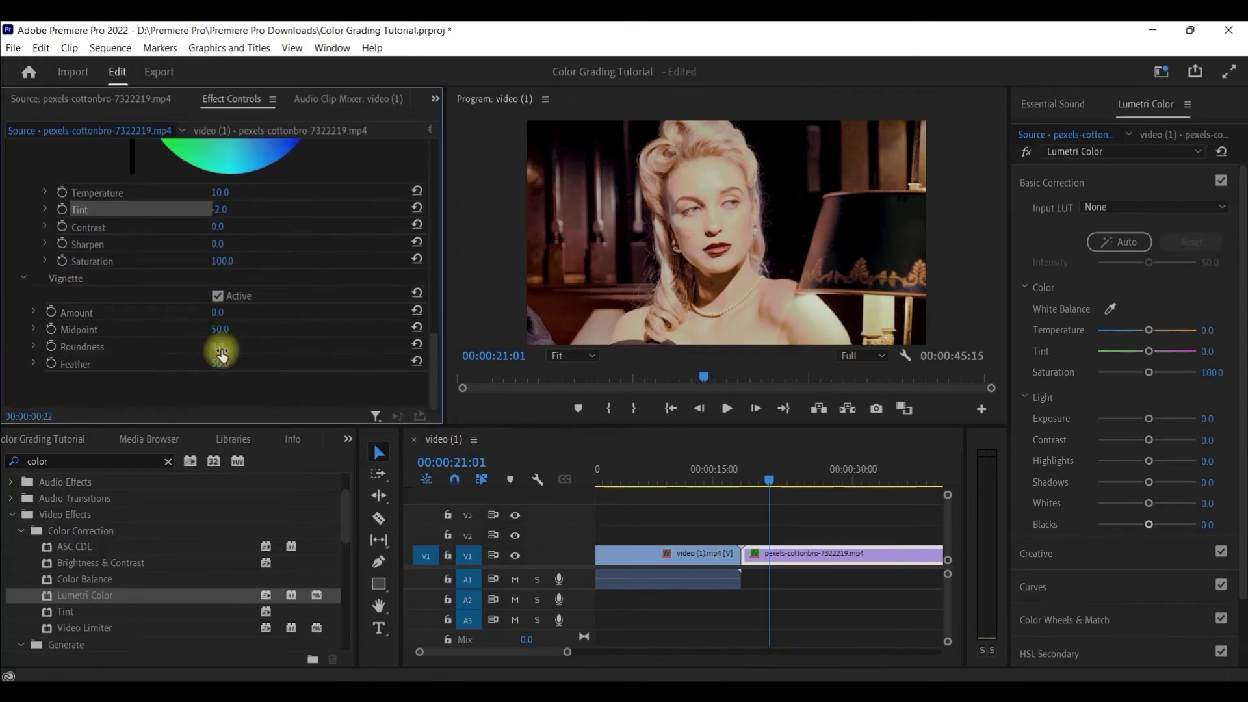
click(216, 314)
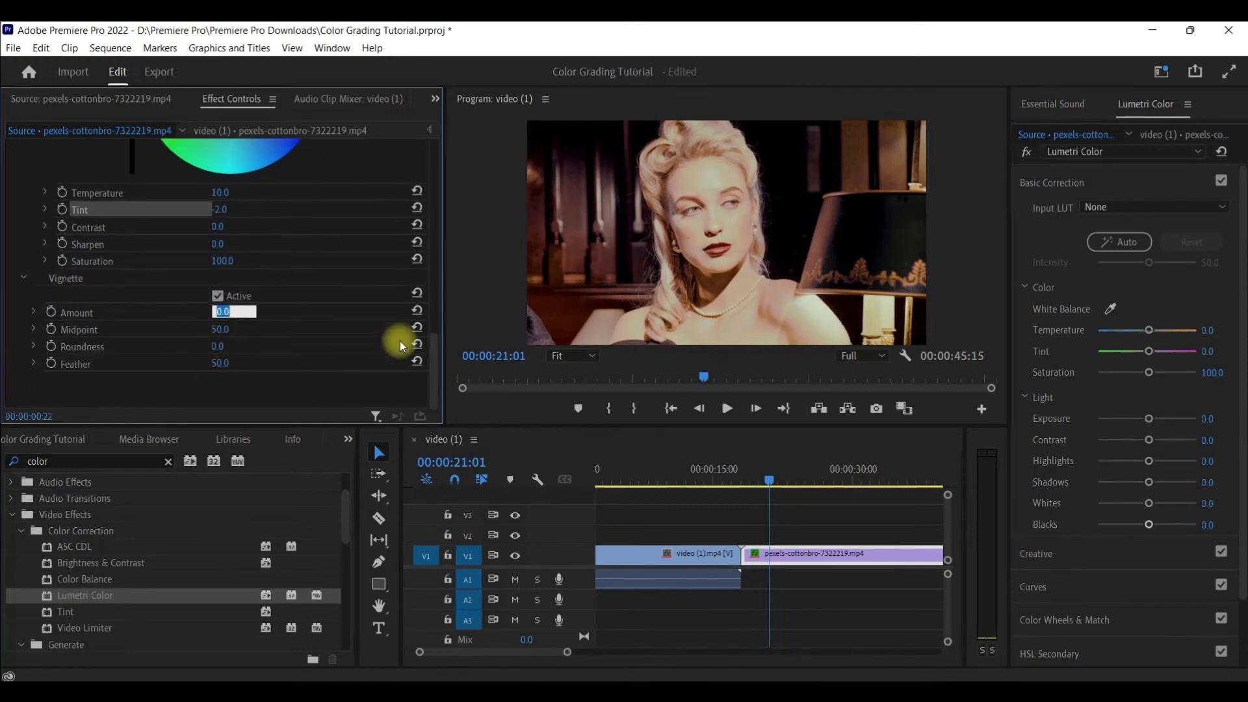
text(-2)
click(342, 361)
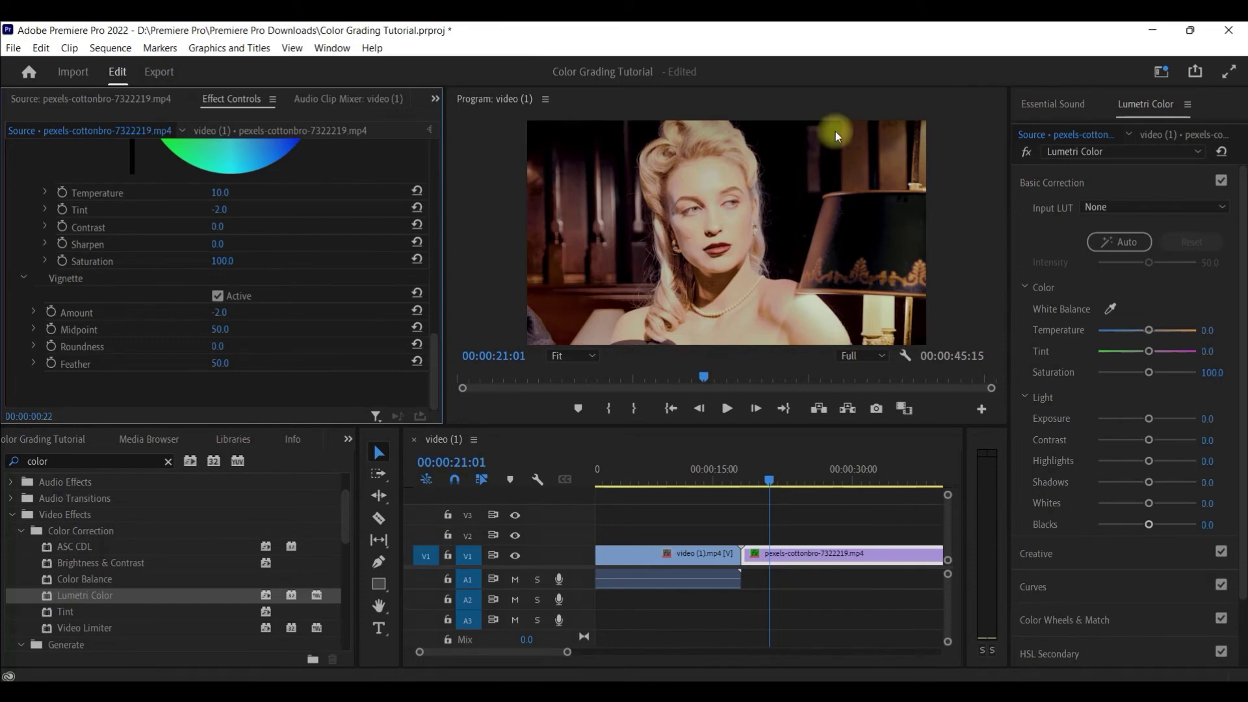
click(220, 347)
text(-2)
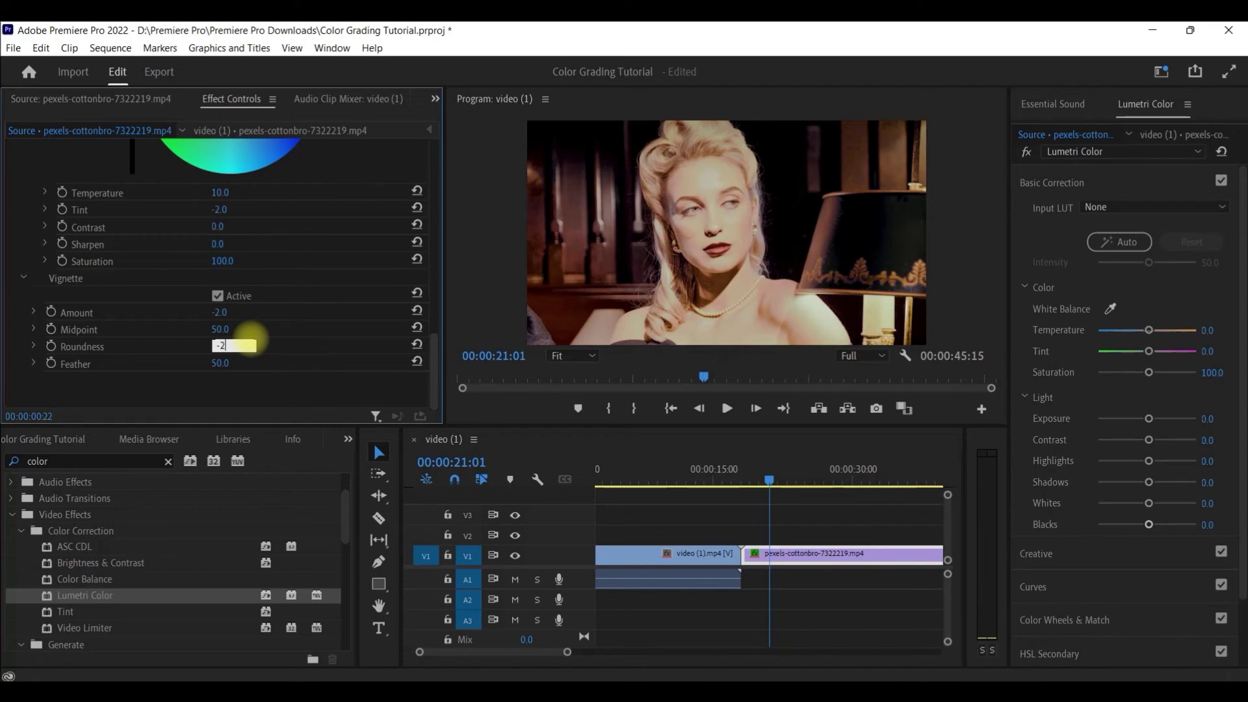
key(Return)
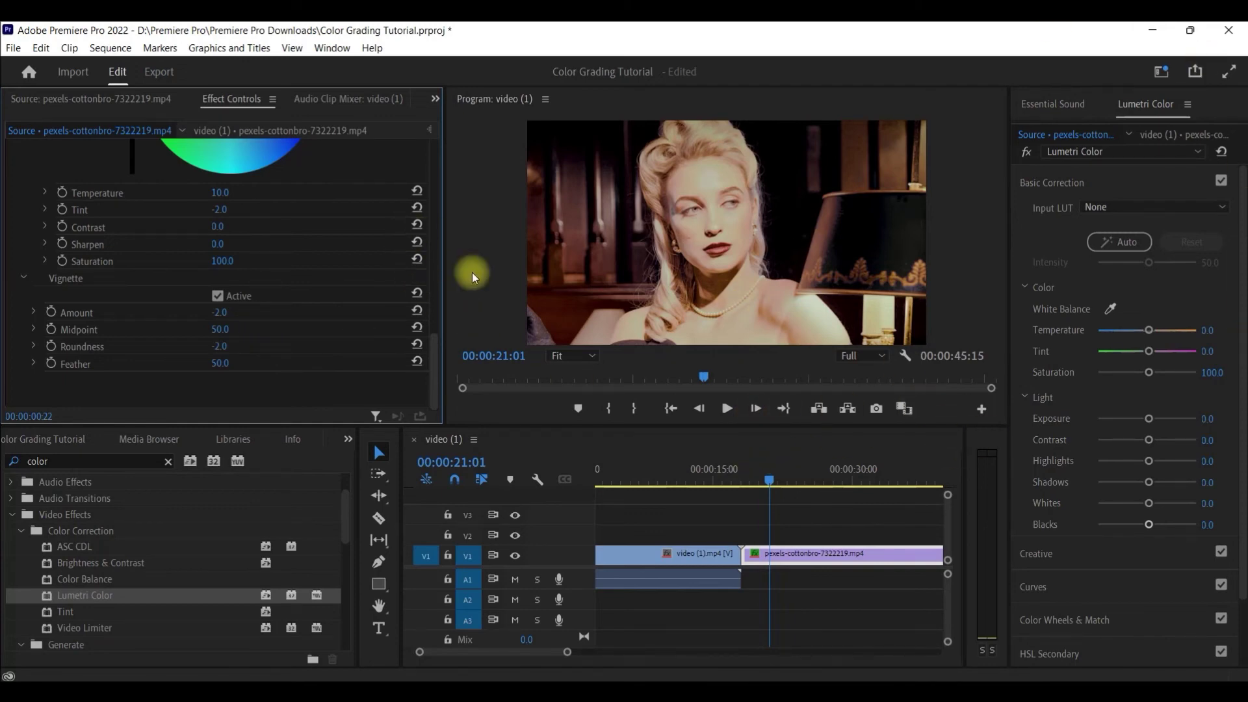
click(731, 567)
mouse_move(754, 486)
mouse_down()
mouse_move(724, 497)
mouse_move(737, 495)
mouse_up()
- Play the sequence from 00:00:14:02 and stop partway through the second clip at 00:00:29:03
click(727, 408)
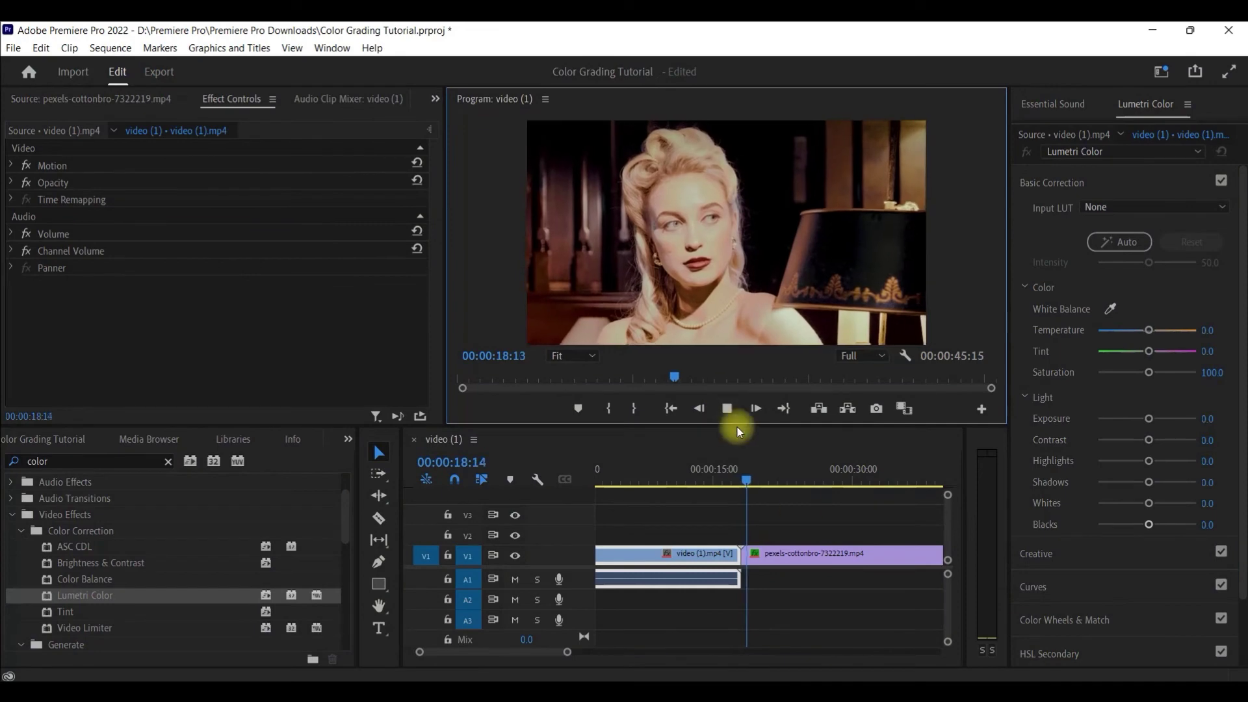
drag(751, 484, 707, 499)
click(725, 408)
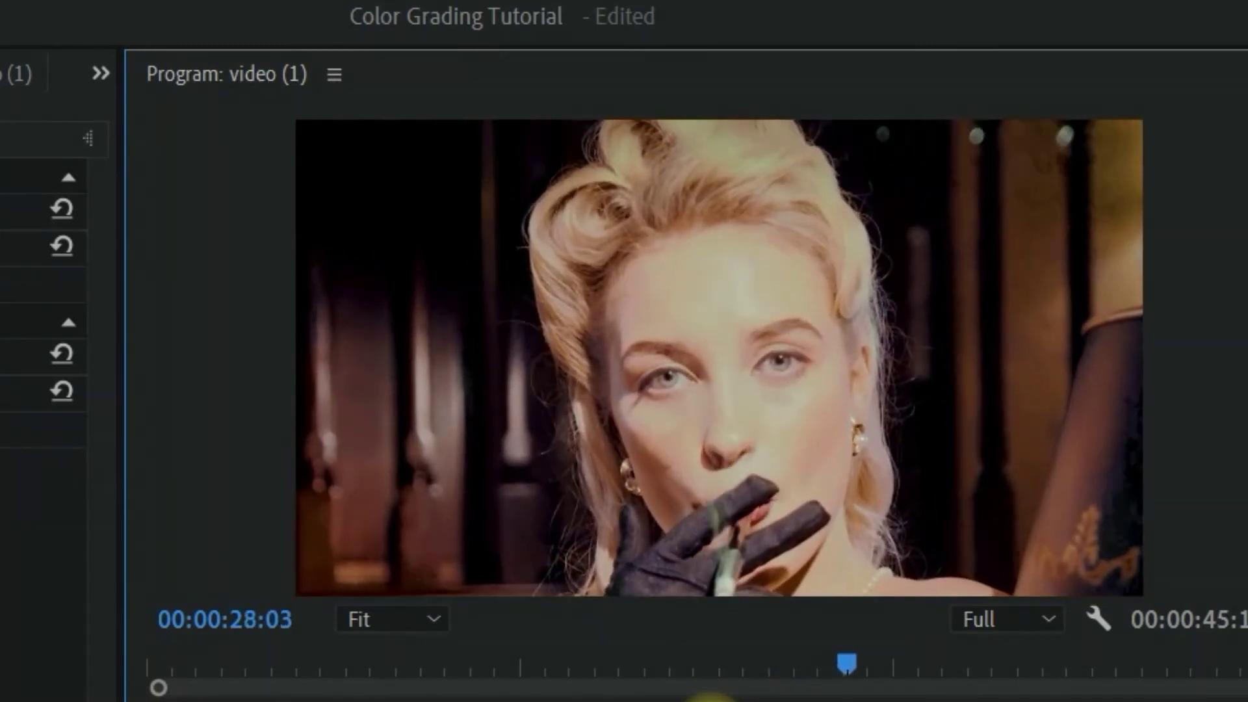
key(space)
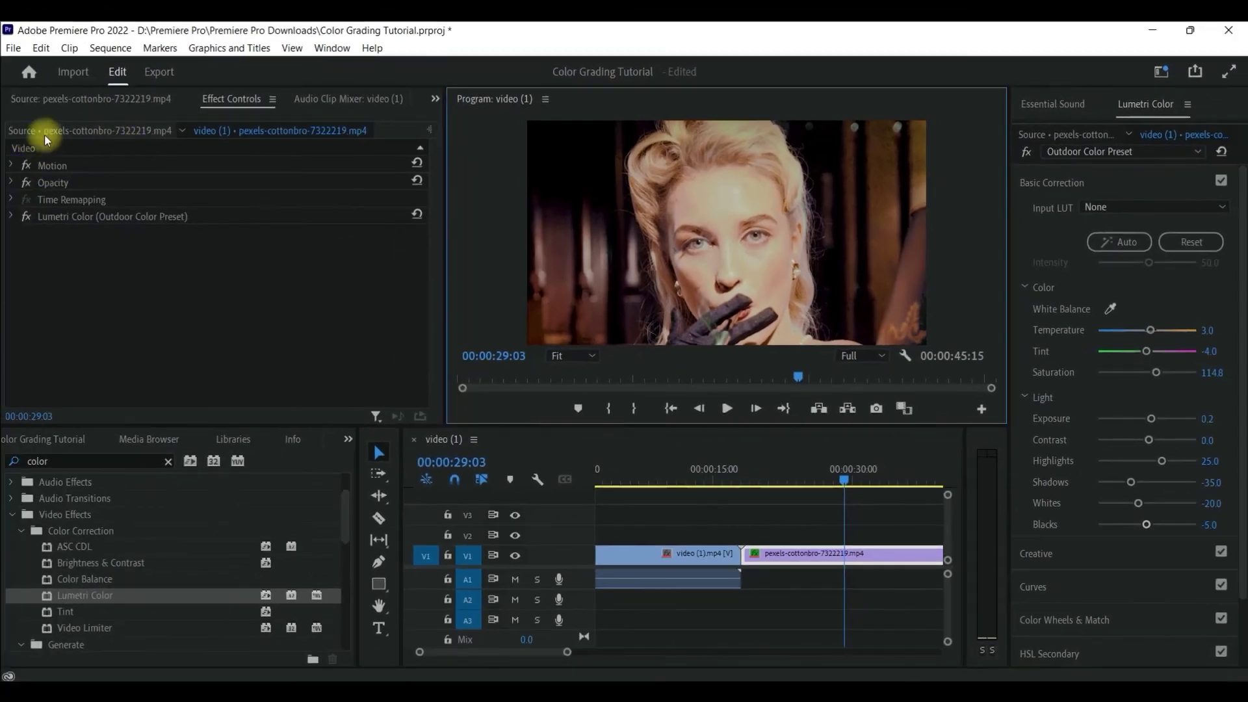
click(41, 131)
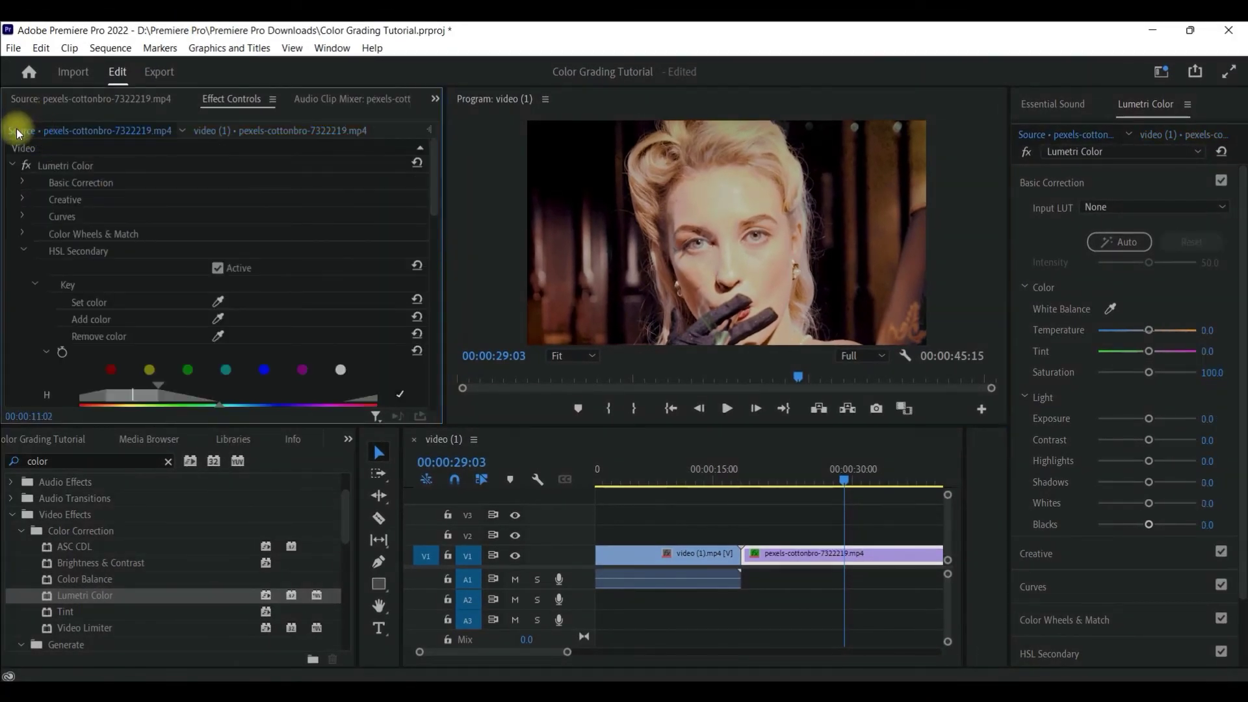
click(13, 166)
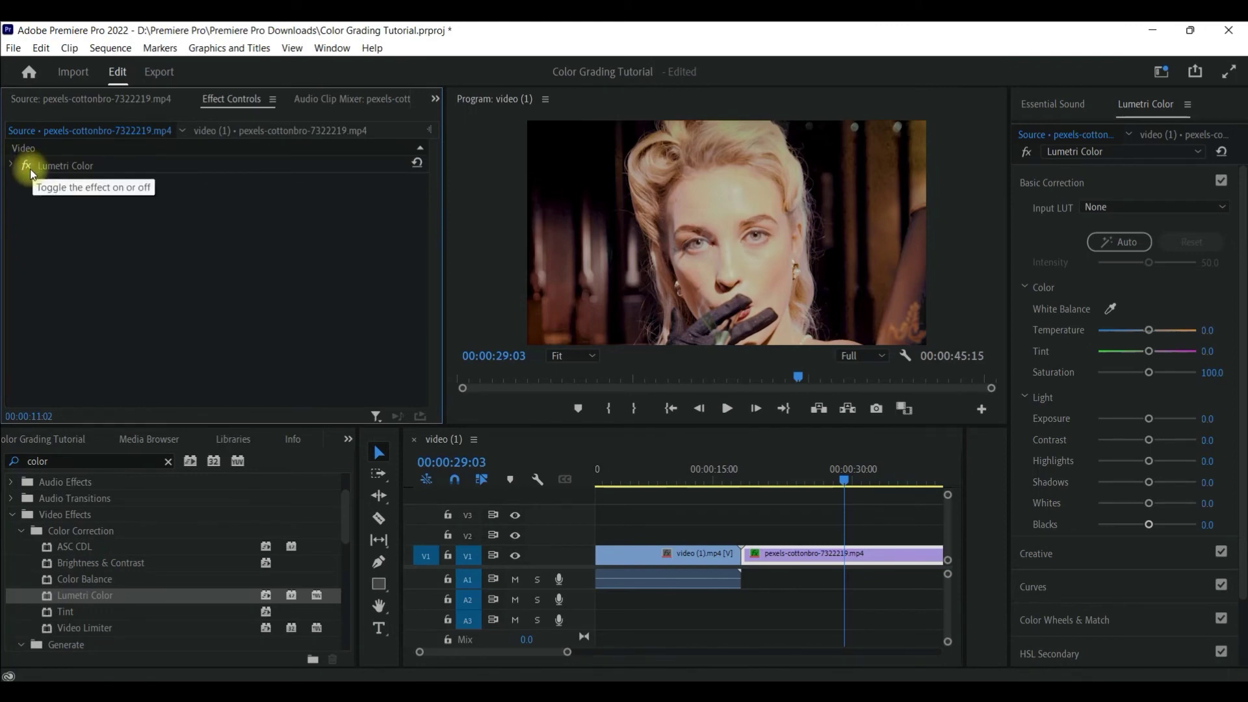
click(30, 169)
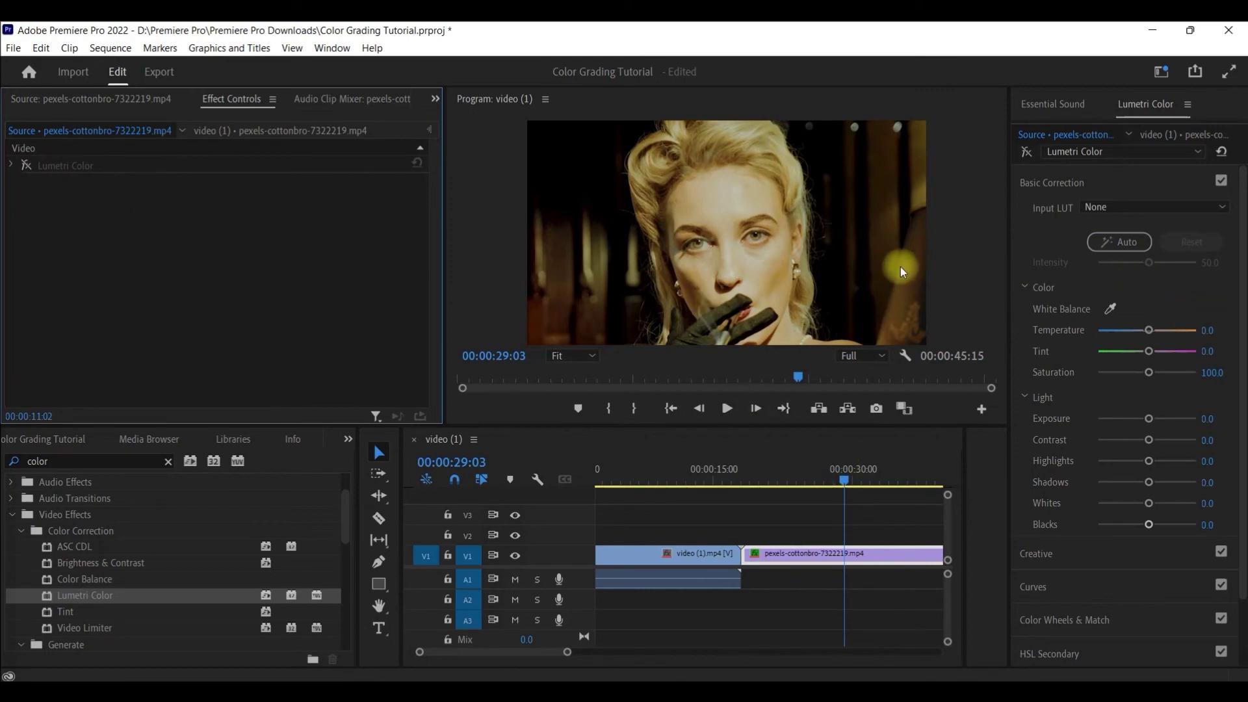
click(26, 165)
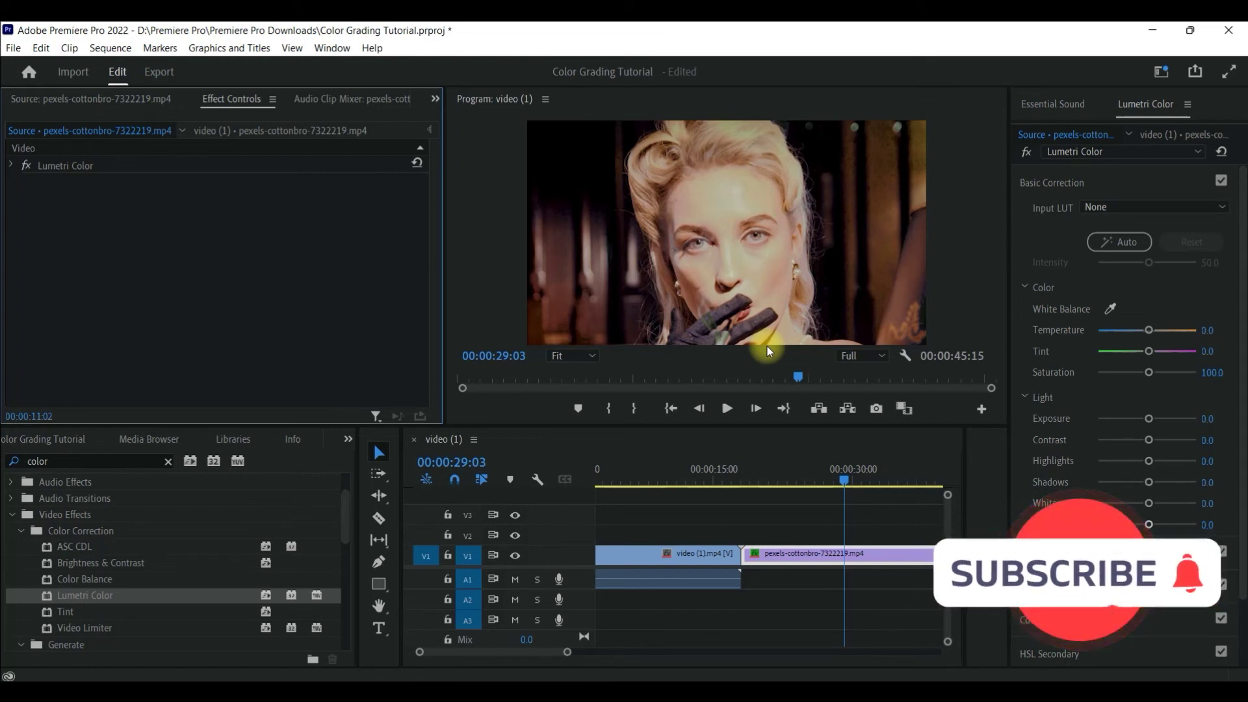
- Save the Lumetri Color grade as 'Indoor Color Preset' and show it in the Presets bin
right_click(115, 164)
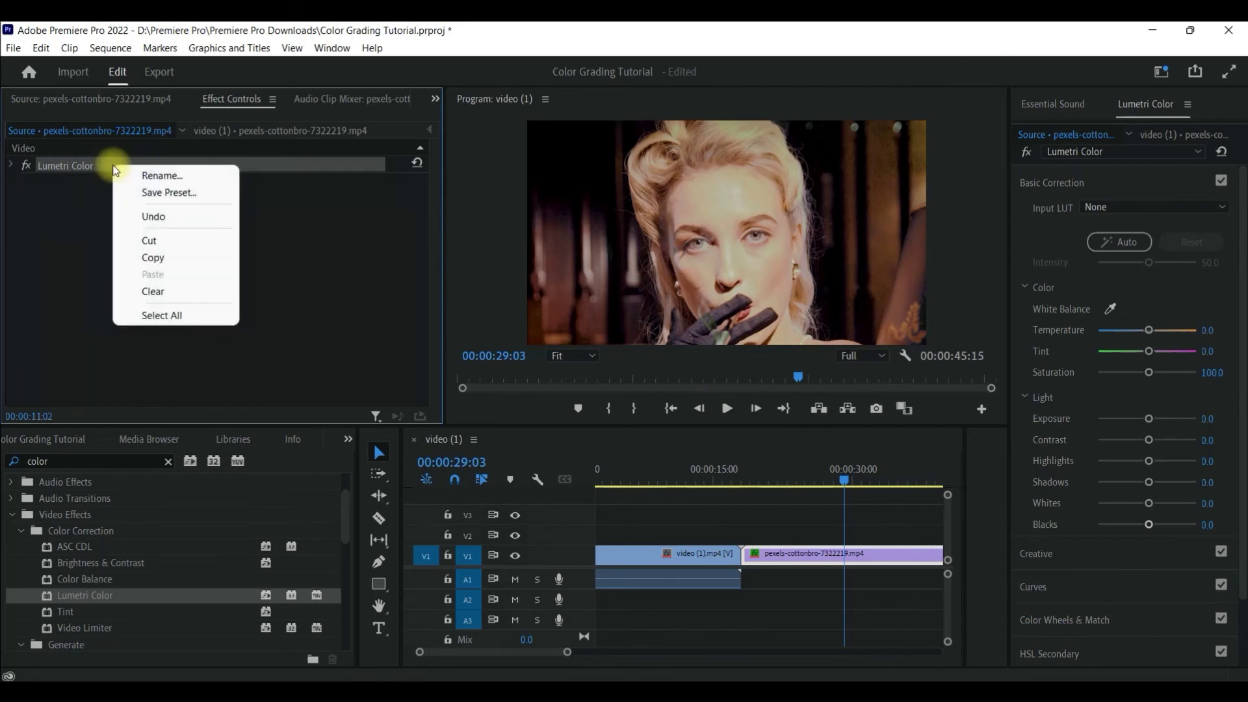
click(159, 192)
click(609, 275)
drag(610, 275, 470, 280)
text(Indoor)
click(637, 451)
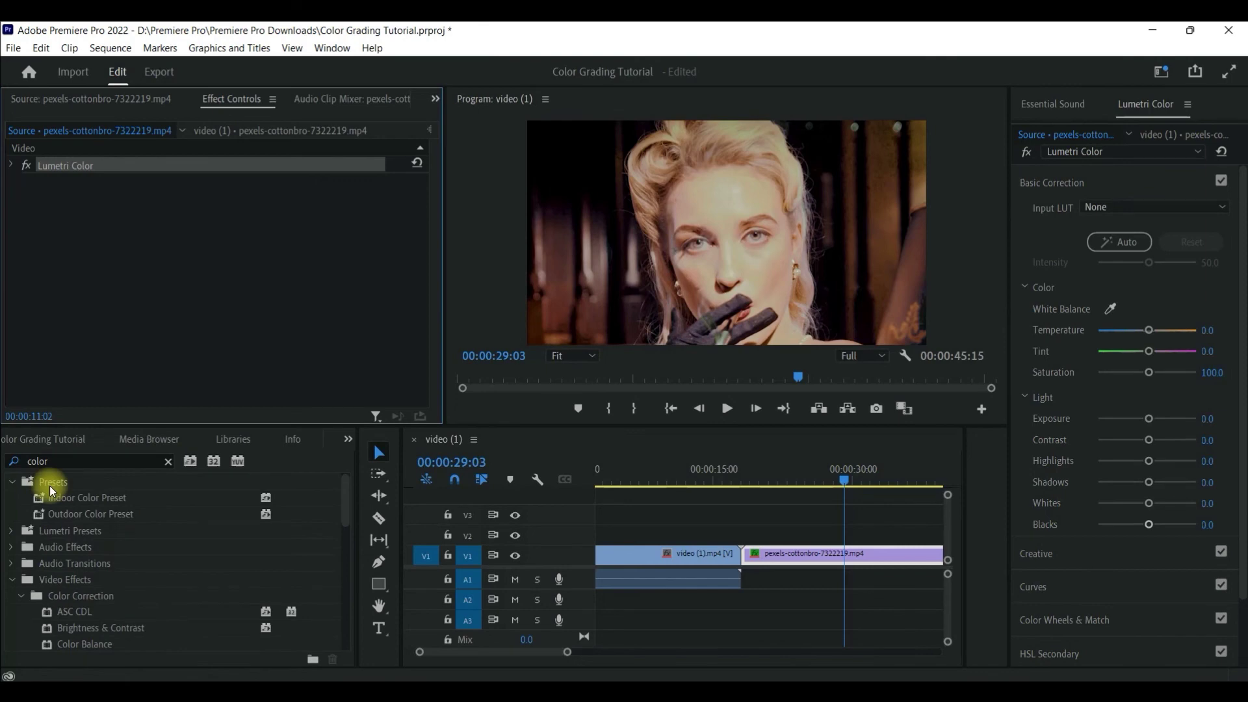
click(49, 485)
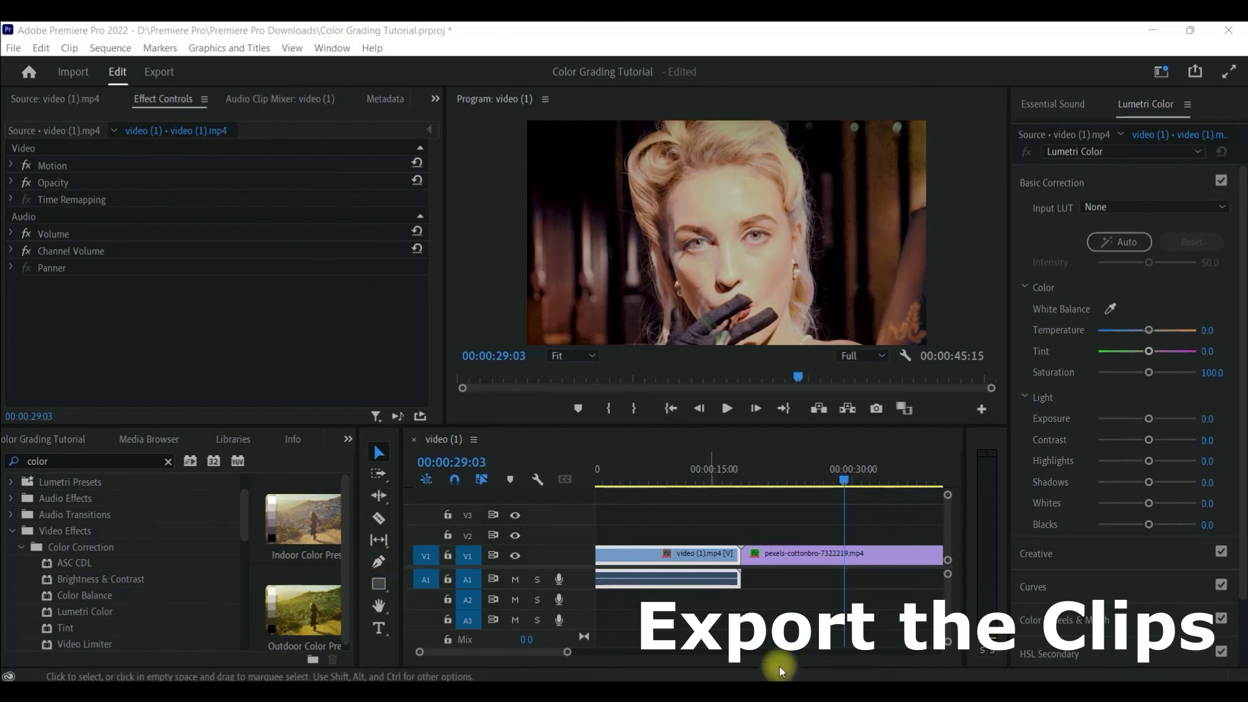
- Use File > Export > Media to open the Export workspace for the sequence
click(9, 50)
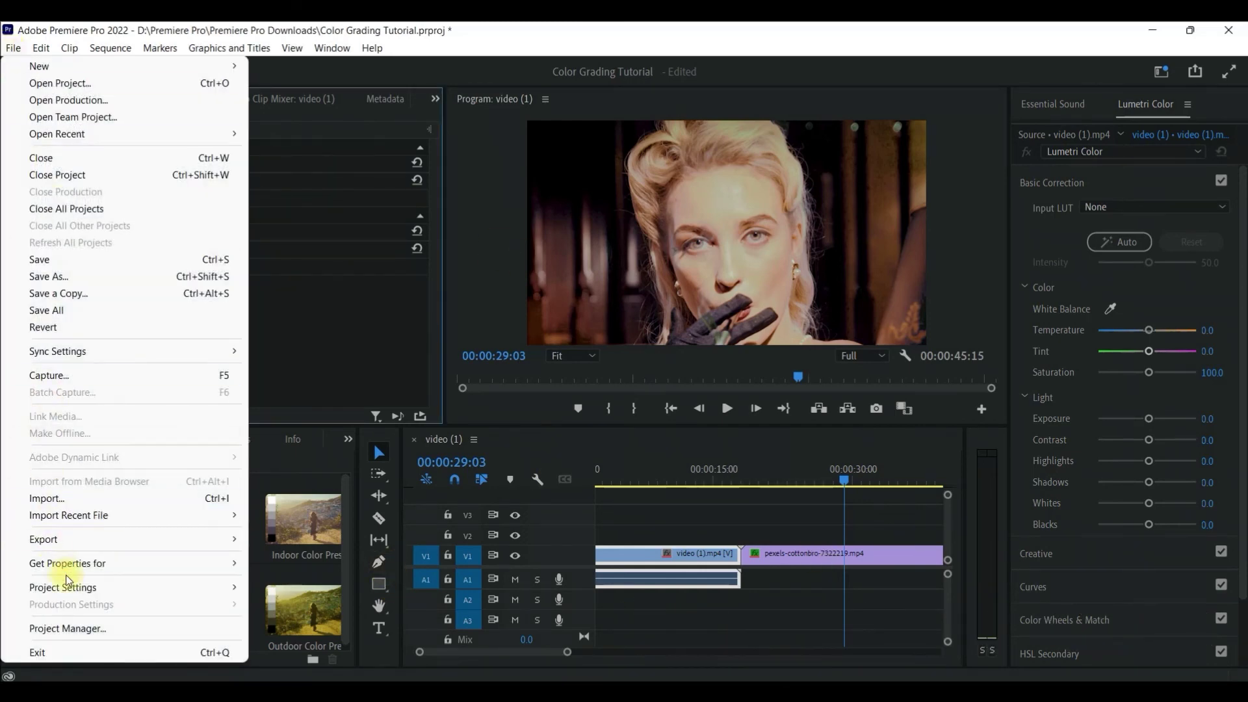
mouse_move(73, 536)
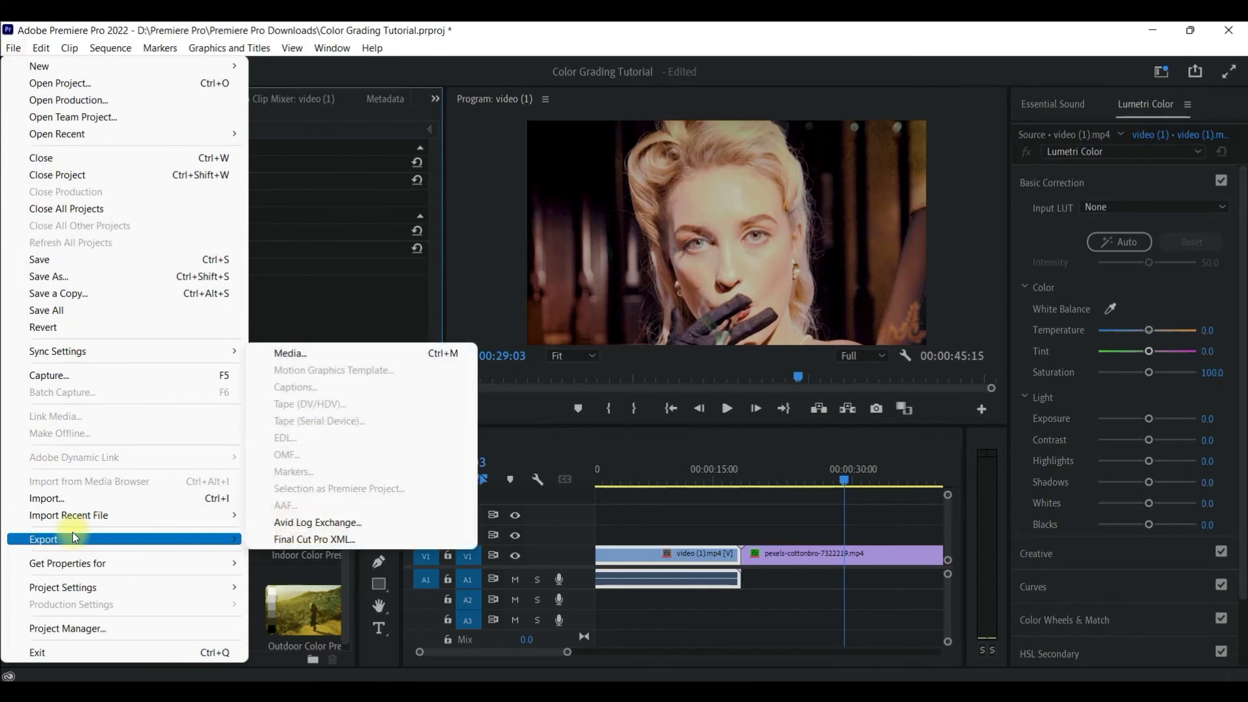
click(295, 353)
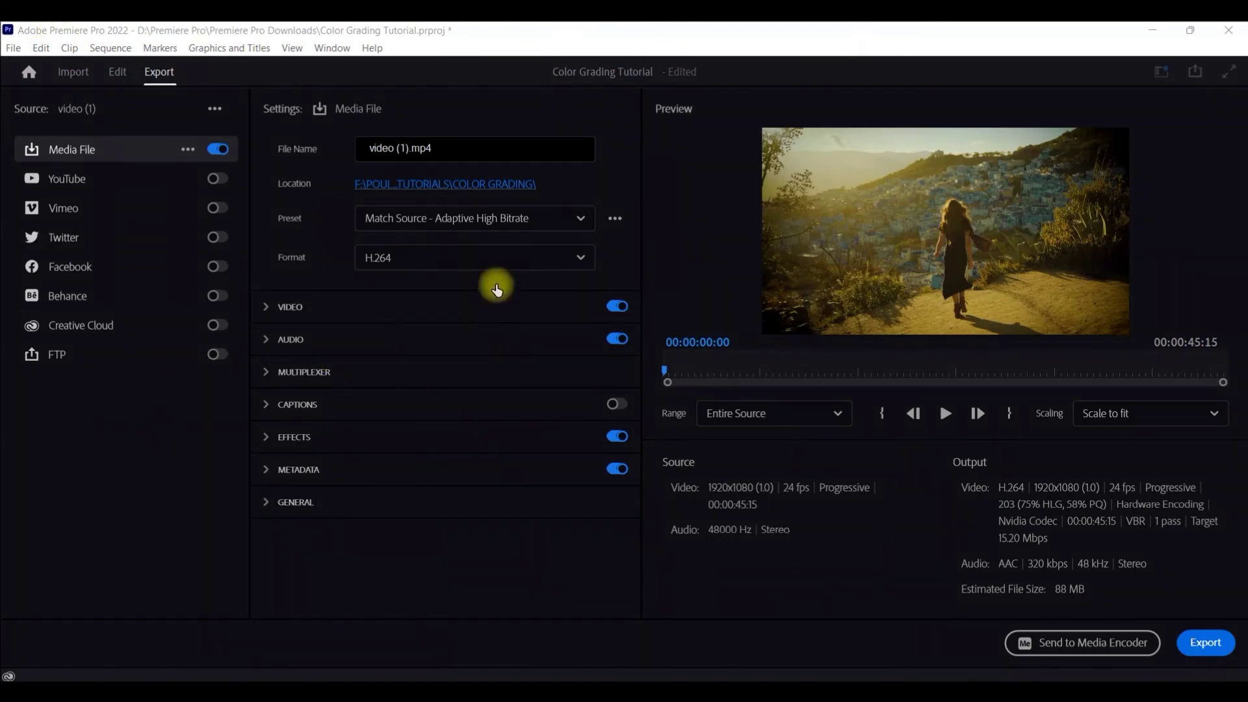
- Replace the output file name 'video (1)' with 'Color Correction'
click(408, 148)
drag(409, 148, 356, 155)
text(Color C)
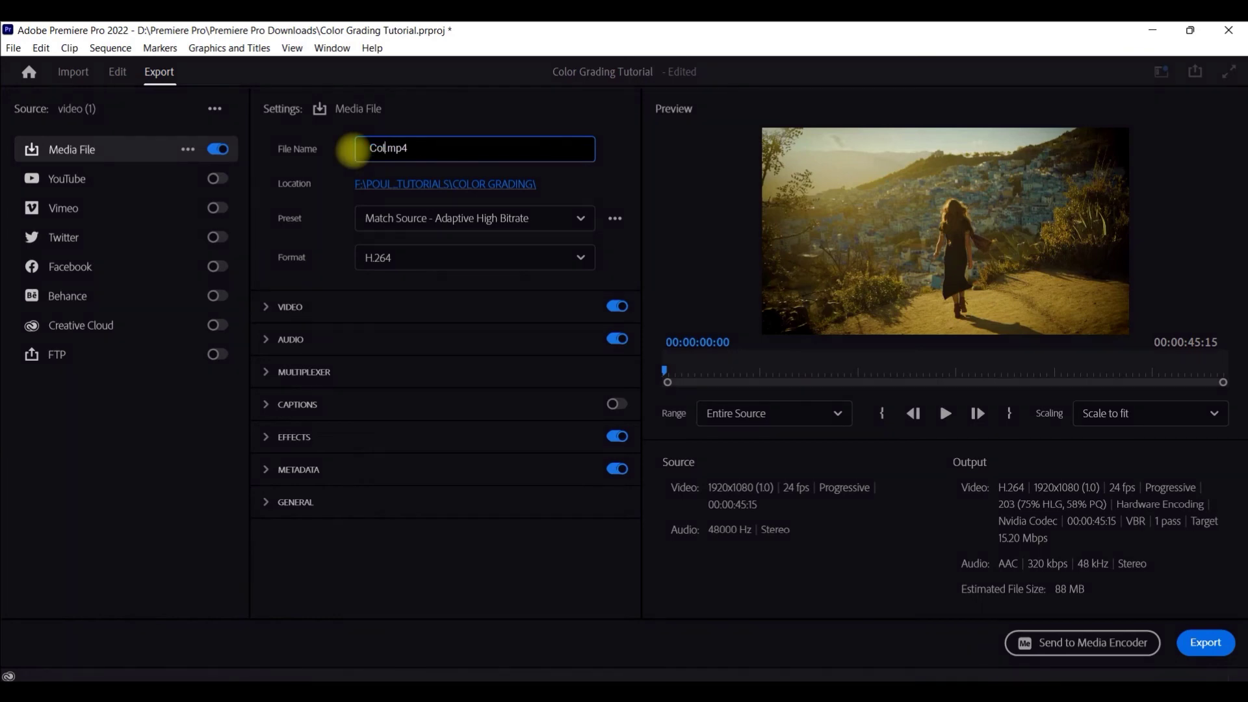
text(orrection)
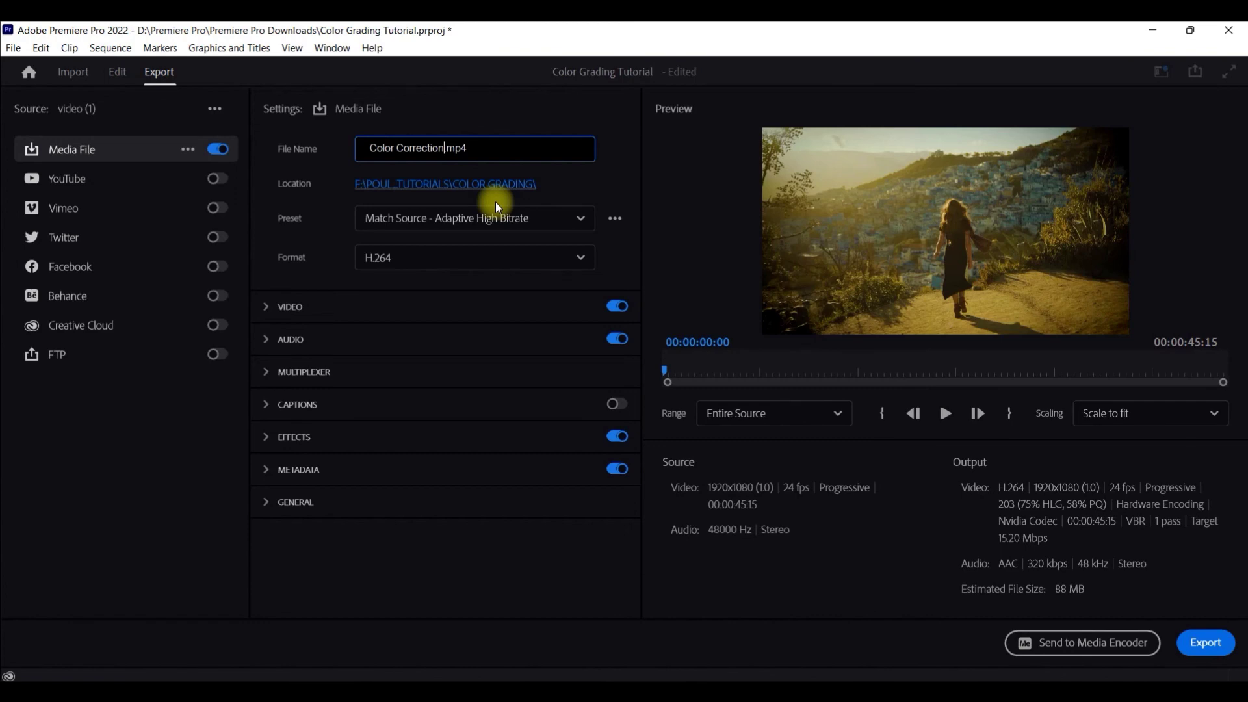
- Keep COLOR GRADING as the save folder and start encoding Color Correction.mp4
click(453, 186)
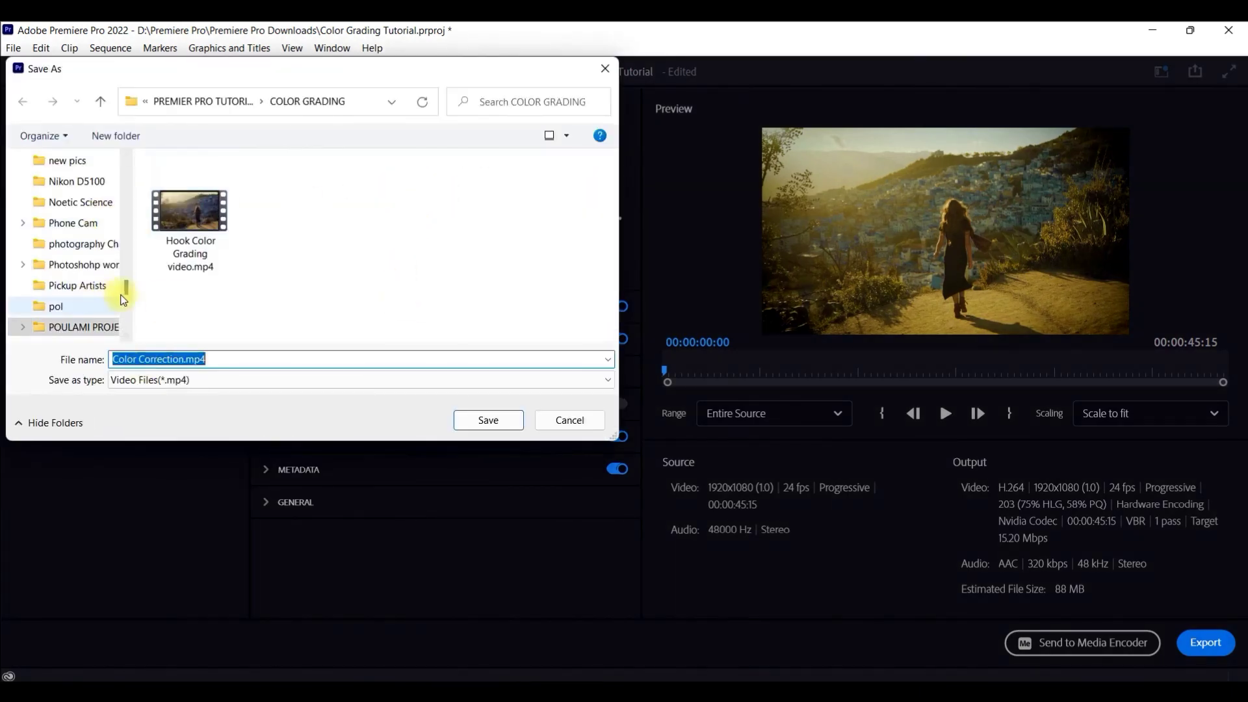
click(505, 412)
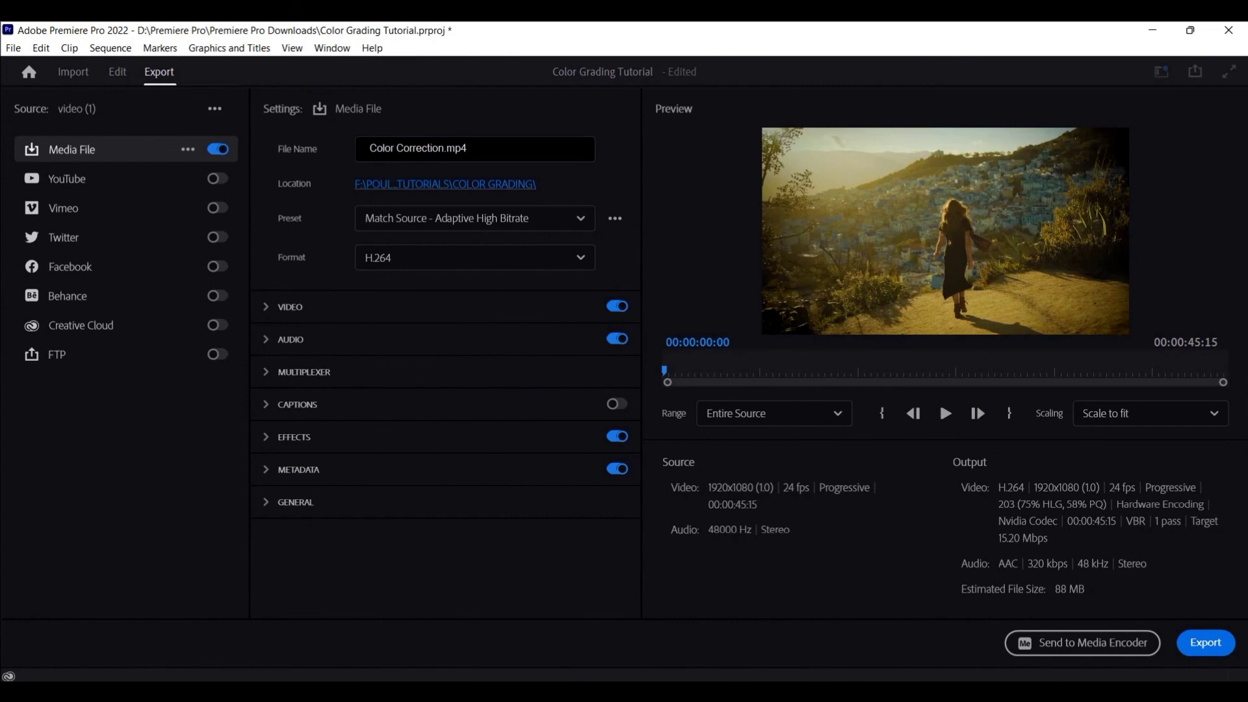
click(1199, 643)
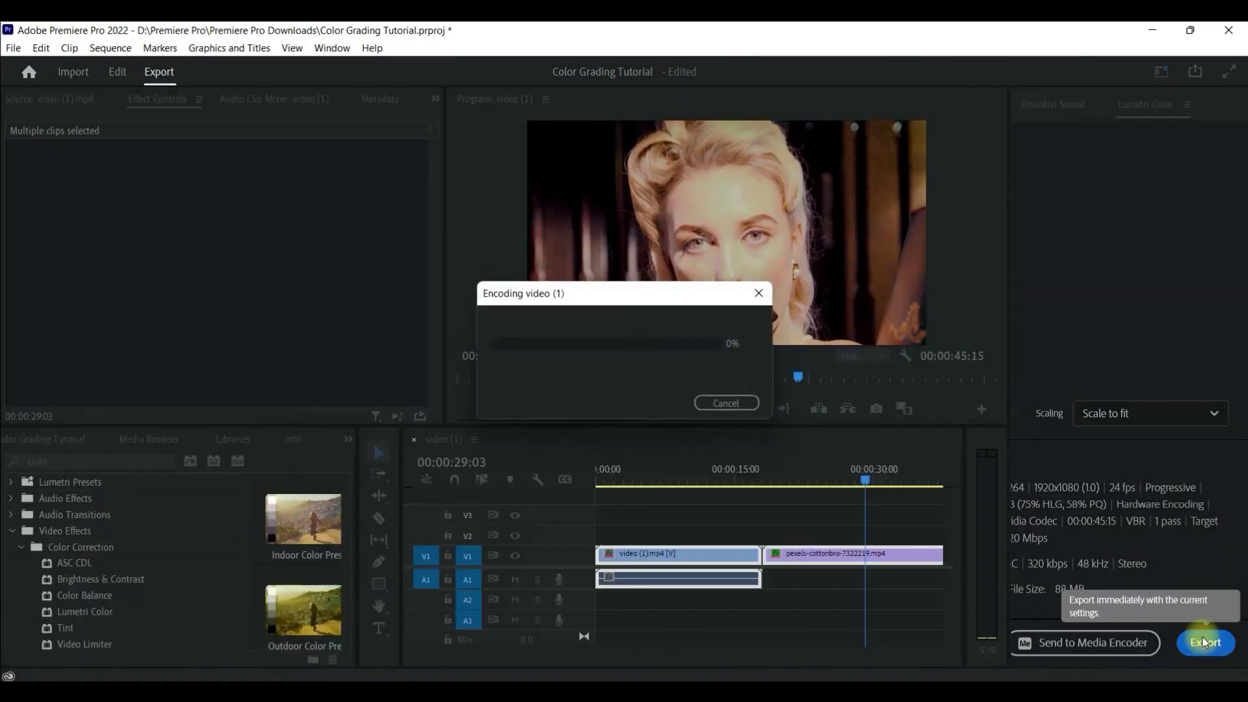